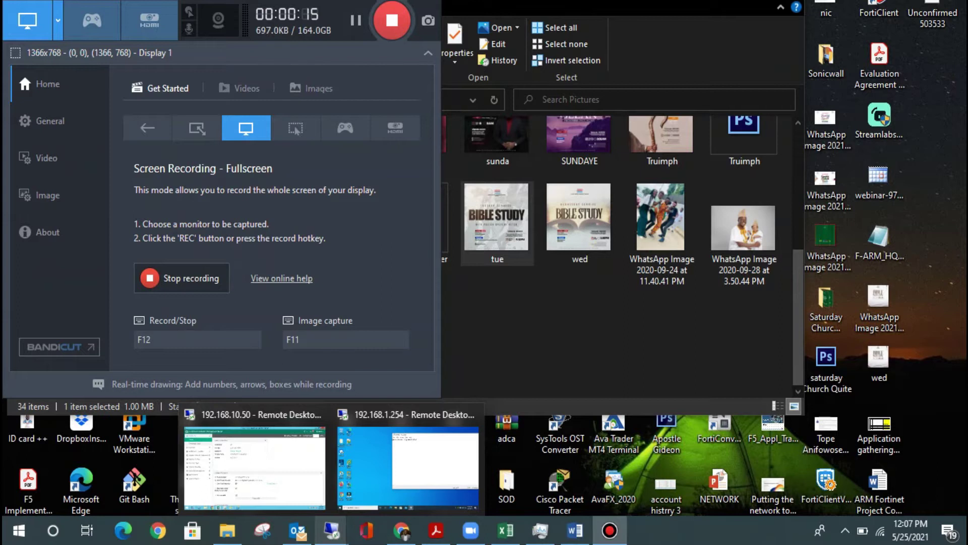
Step: Switch to the 192.168.10.50 remote server's EMS console and look over the dashboard widgets
{"action": "mouse_move", "coordinate": [255, 467]}
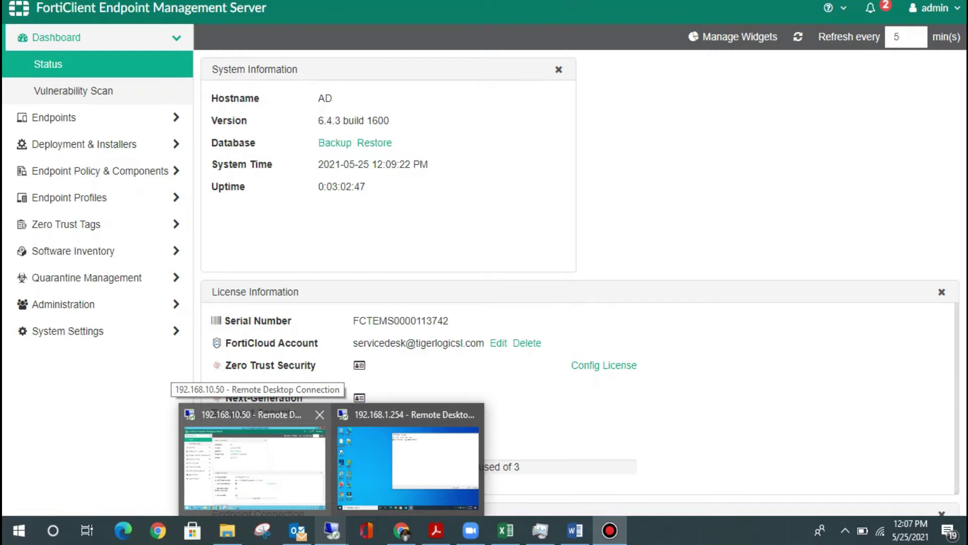
{"action": "mouse_move", "coordinate": [408, 466]}
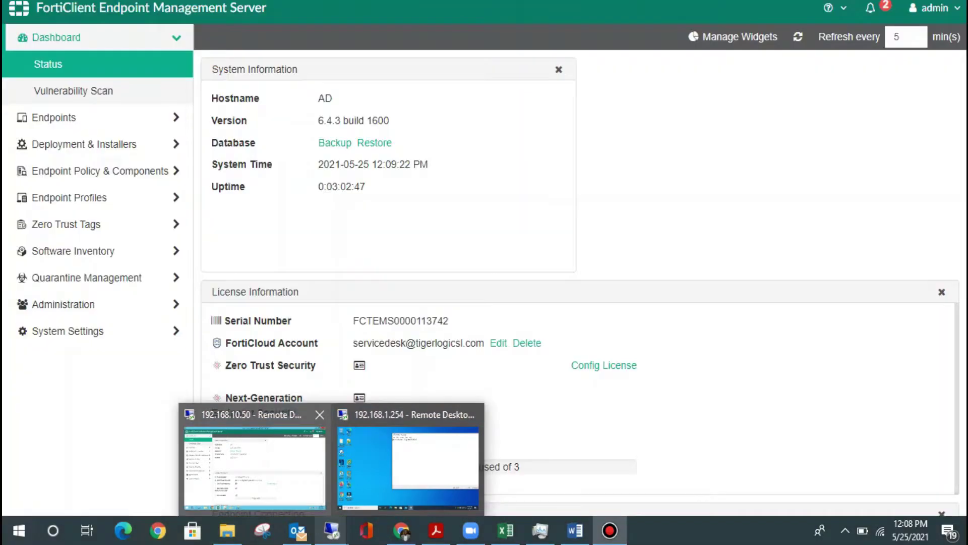
{"action": "left_click", "coordinate": [254, 466]}
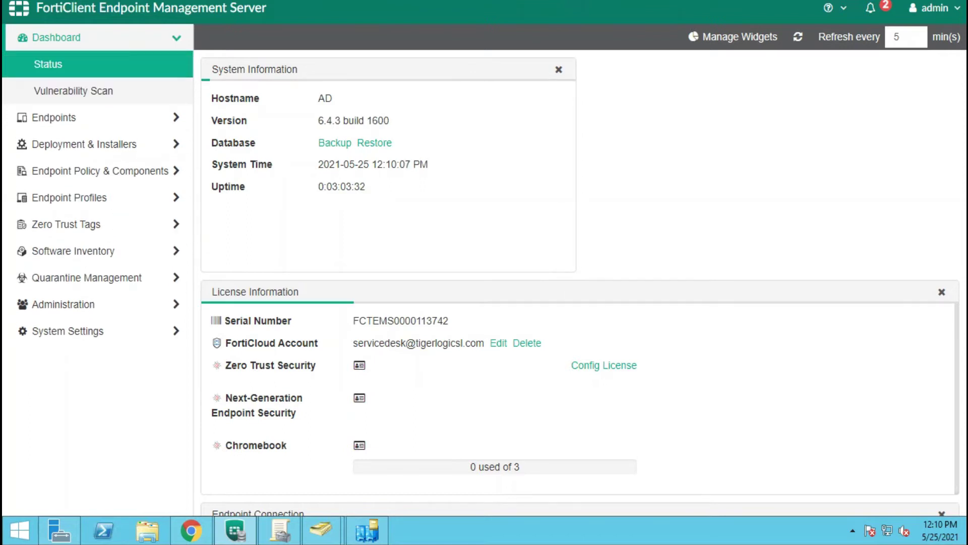
{"action": "scroll", "coordinate": [580, 282], "scroll_direction": "down", "scroll_amount": 3}
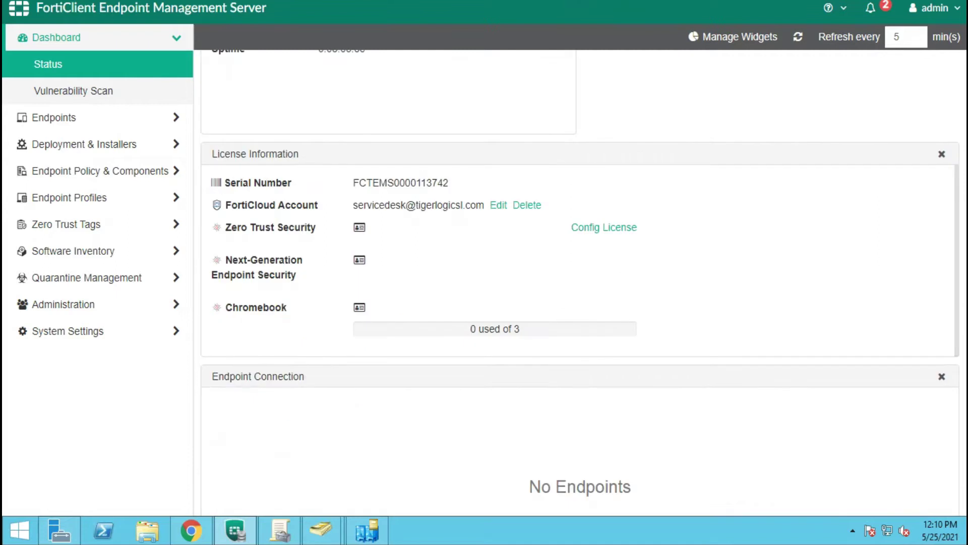
{"action": "scroll", "coordinate": [580, 283], "scroll_direction": "down", "scroll_amount": 6}
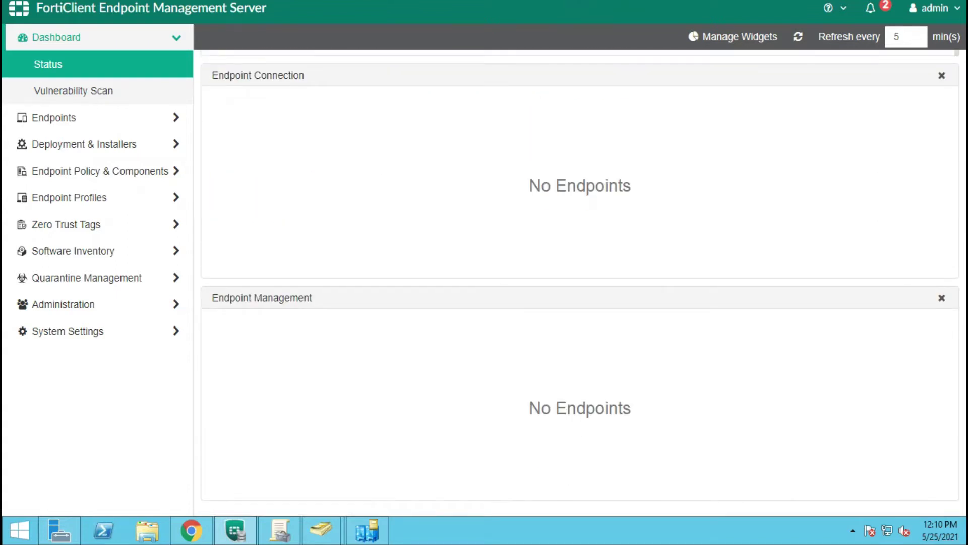
{"action": "scroll", "coordinate": [580, 282], "scroll_direction": "up", "scroll_amount": 9}
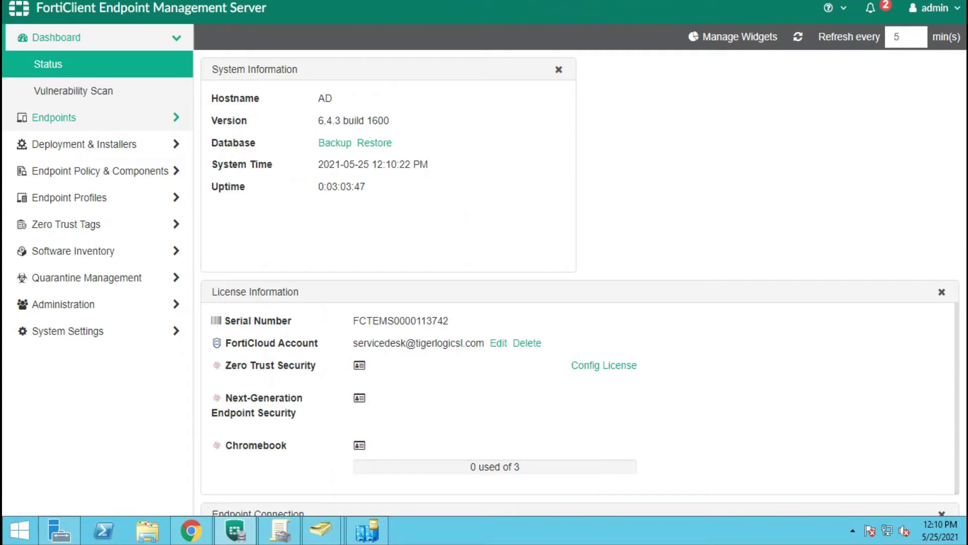
Step: Go to Endpoints > Manage Domains
{"action": "left_click", "coordinate": [53, 117]}
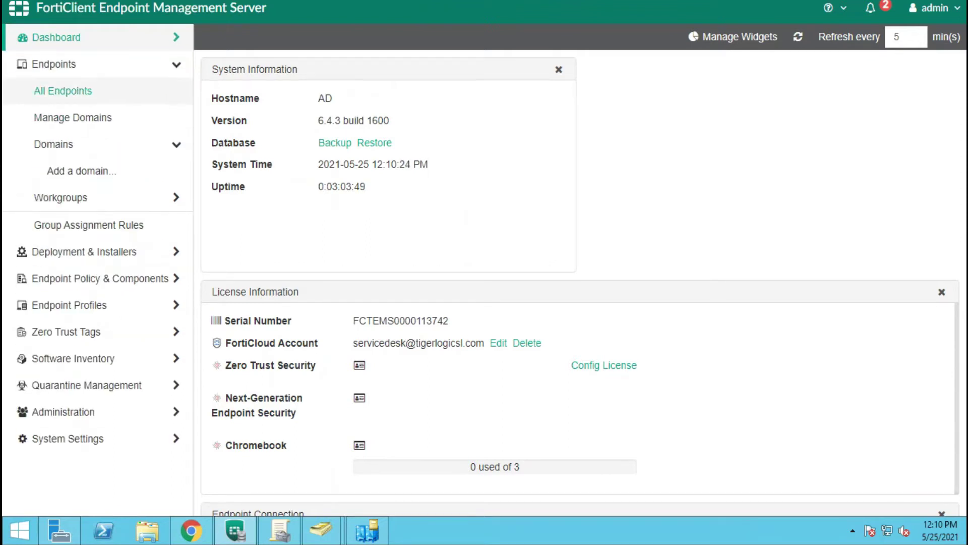
{"action": "left_click", "coordinate": [54, 64]}
{"action": "left_click", "coordinate": [54, 64]}
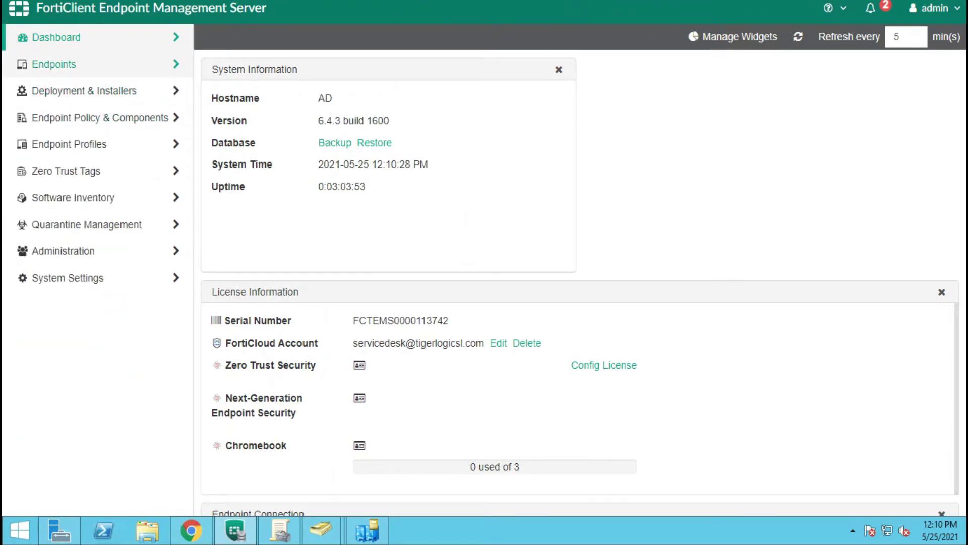
{"action": "left_click", "coordinate": [54, 64]}
{"action": "left_click", "coordinate": [72, 117]}
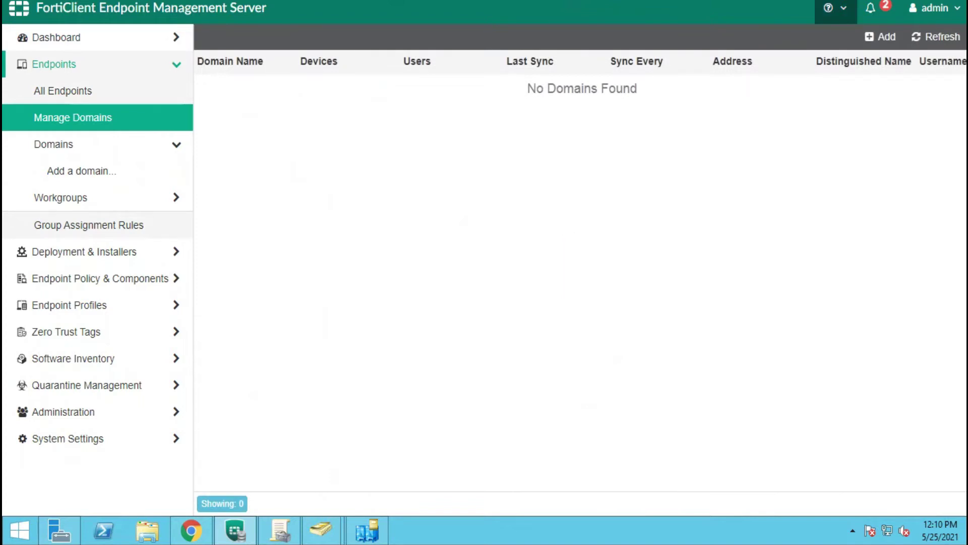
Step: Start a new domain entry with server address 192.168.10.50 and port 389
{"action": "left_click", "coordinate": [880, 36]}
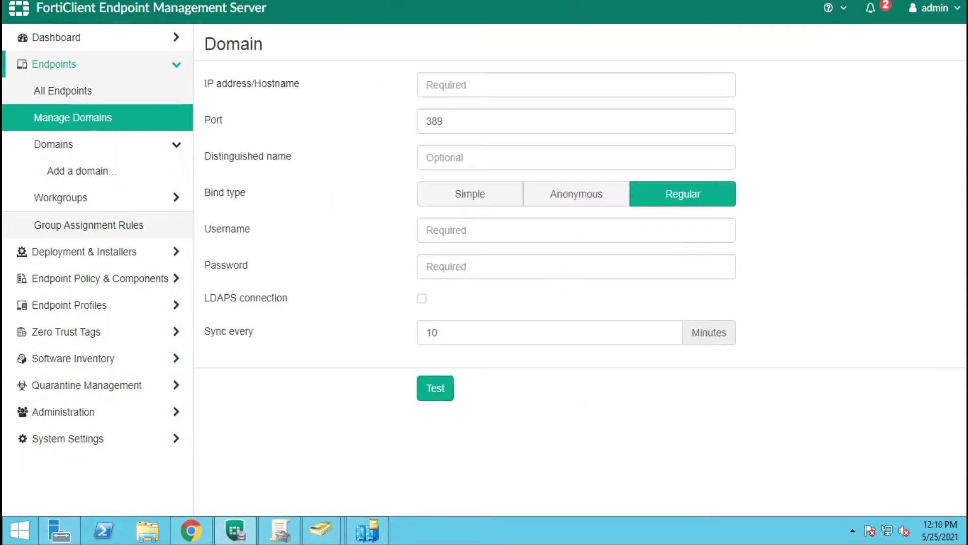
{"action": "left_click", "coordinate": [426, 85]}
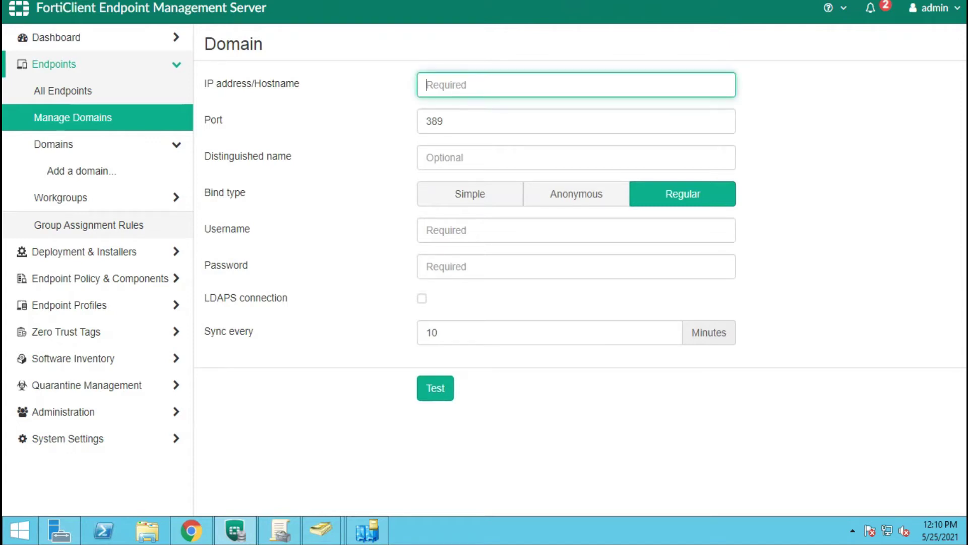
{"action": "type", "text": "192.168.10.50"}
{"action": "left_click", "coordinate": [443, 121]}
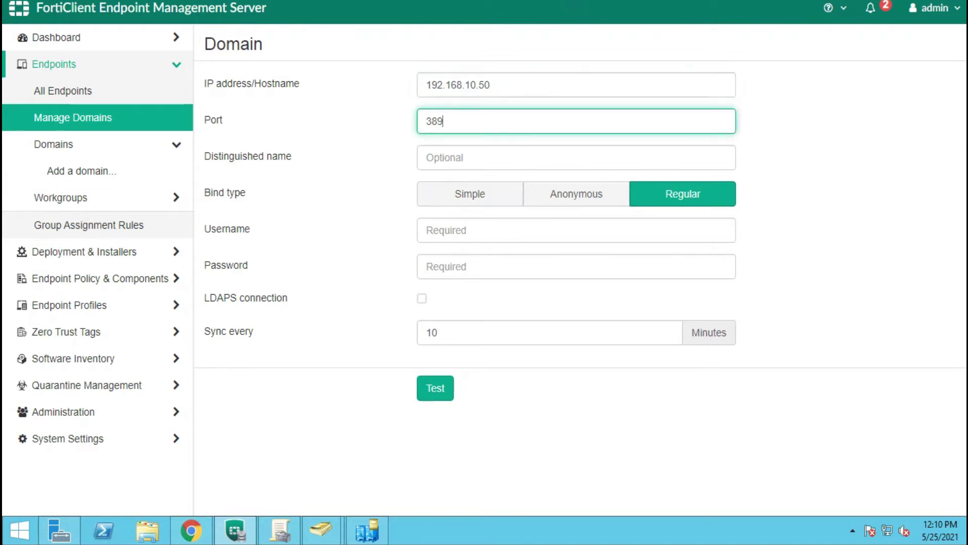
{"action": "left_click", "coordinate": [427, 157]}
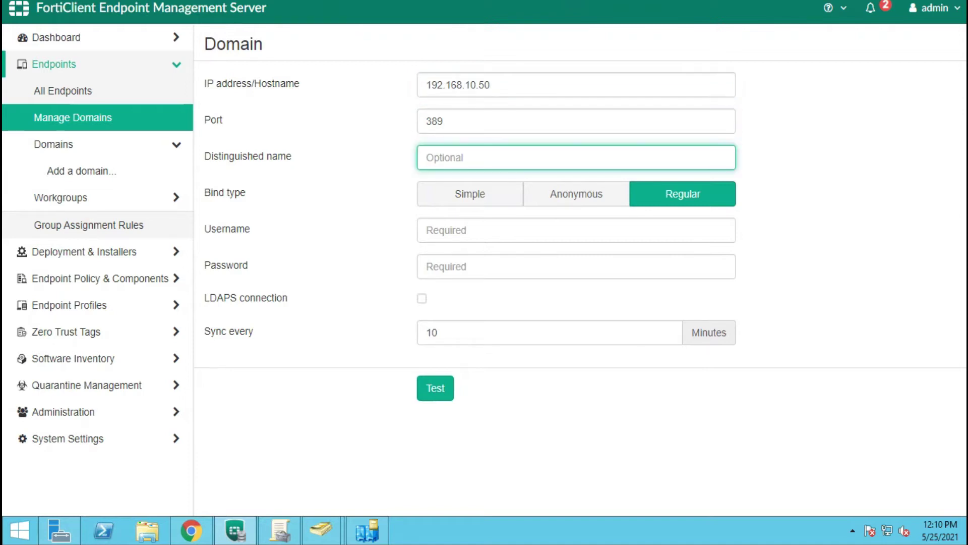
{"action": "left_click", "coordinate": [426, 230]}
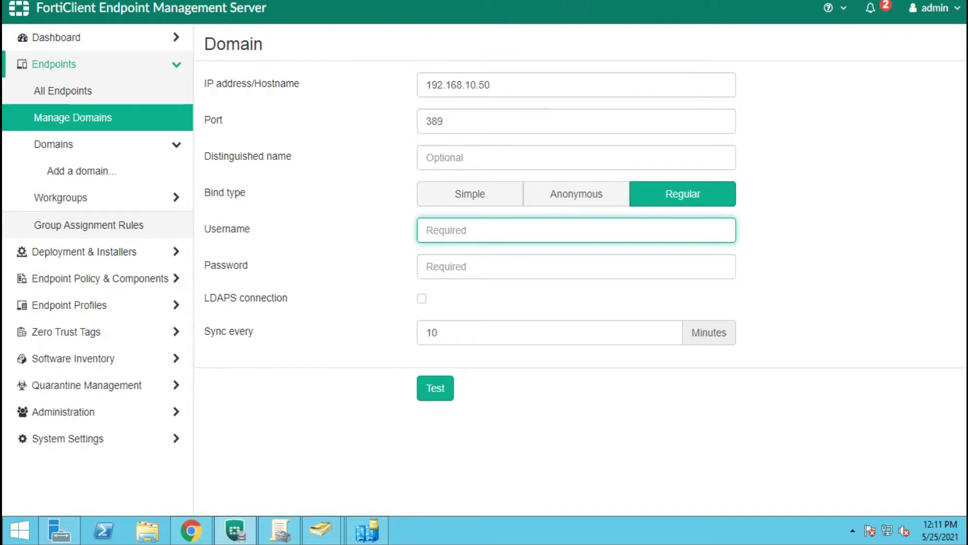
Step: Enter the domain account's username and password, test the connection, and save the domain
{"action": "type", "text": "jide.ca"}
{"action": "key", "text": "Tab"}
{"action": "type", "text": "••••"}
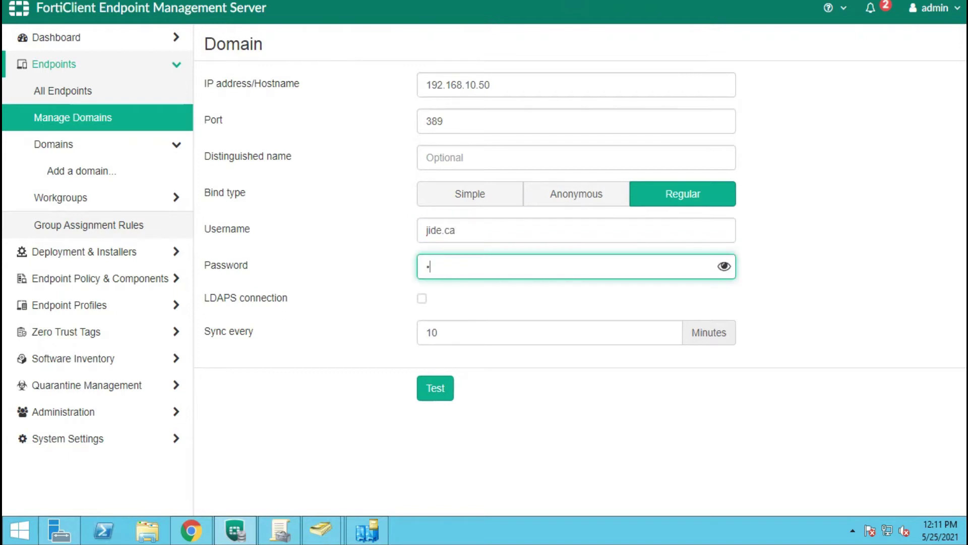
{"action": "type", "text": "••••••••"}
{"action": "left_click", "coordinate": [435, 387]}
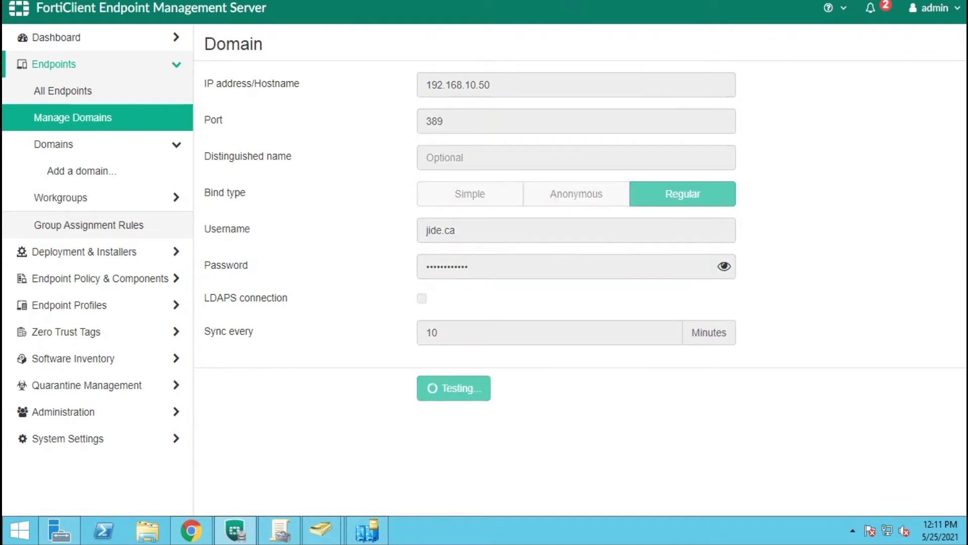
{"action": "left_click", "coordinate": [441, 412]}
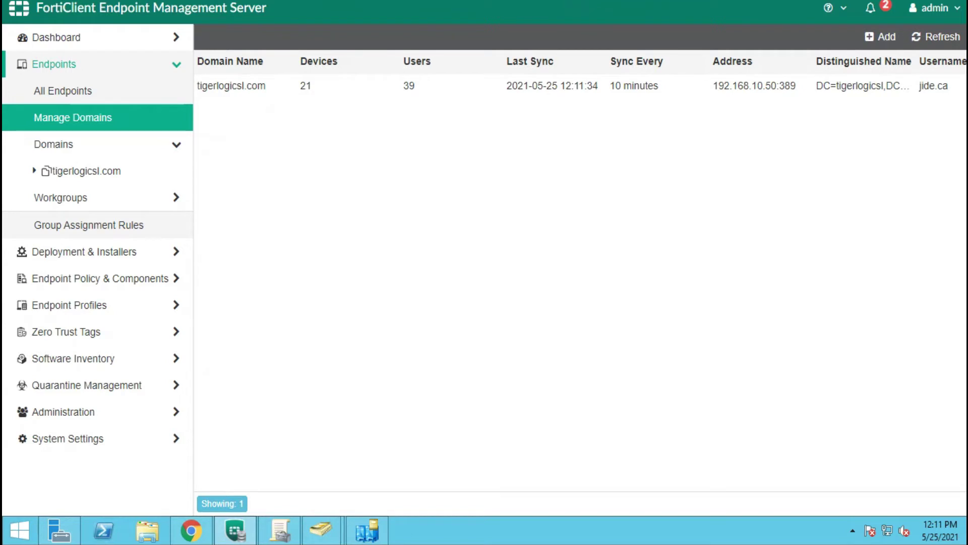
Step: Review the 21 domain computers under All Endpoints, then shrink the EMS window out of the way
{"action": "left_click", "coordinate": [53, 64]}
{"action": "left_click", "coordinate": [53, 64]}
{"action": "left_click", "coordinate": [62, 90]}
{"action": "scroll", "coordinate": [580, 298], "scroll_direction": "down", "scroll_amount": 4}
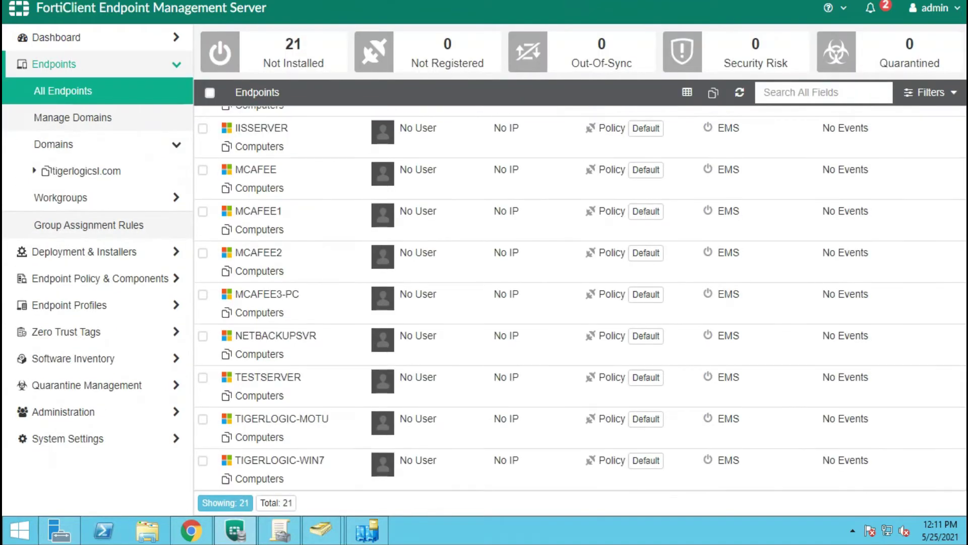
{"action": "scroll", "coordinate": [580, 297], "scroll_direction": "down", "scroll_amount": 5}
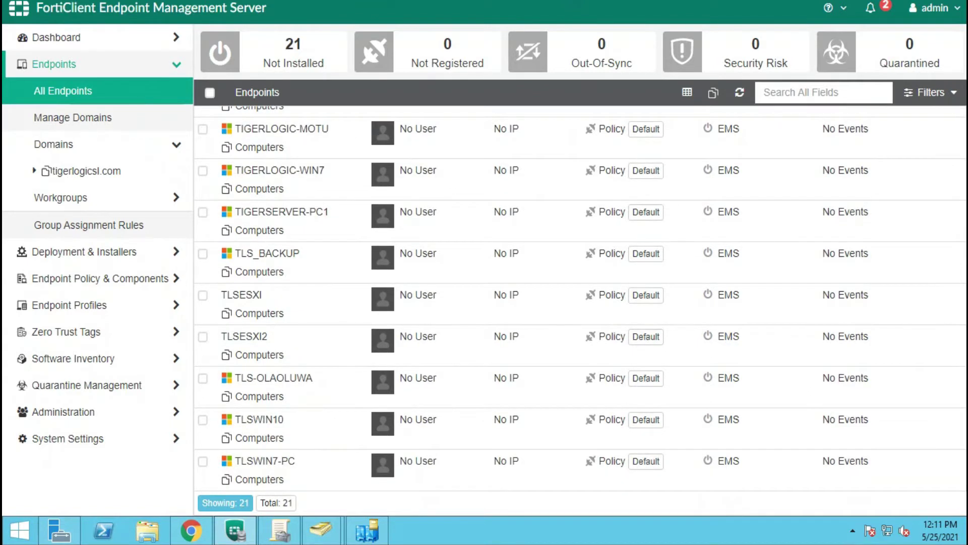
{"action": "scroll", "coordinate": [579, 297], "scroll_direction": "up", "scroll_amount": 6}
{"action": "scroll", "coordinate": [580, 297], "scroll_direction": "up", "scroll_amount": 2}
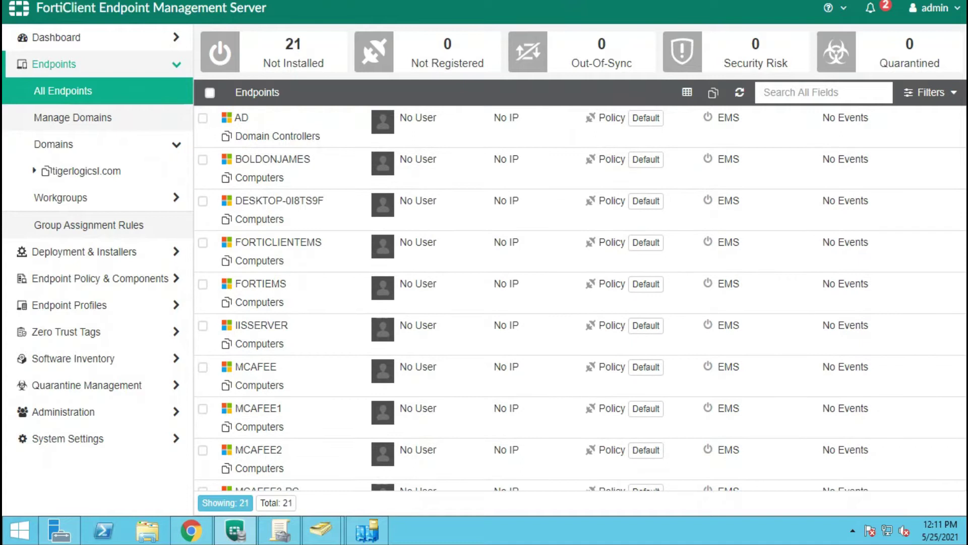
{"action": "scroll", "coordinate": [580, 297], "scroll_direction": "down", "scroll_amount": 8}
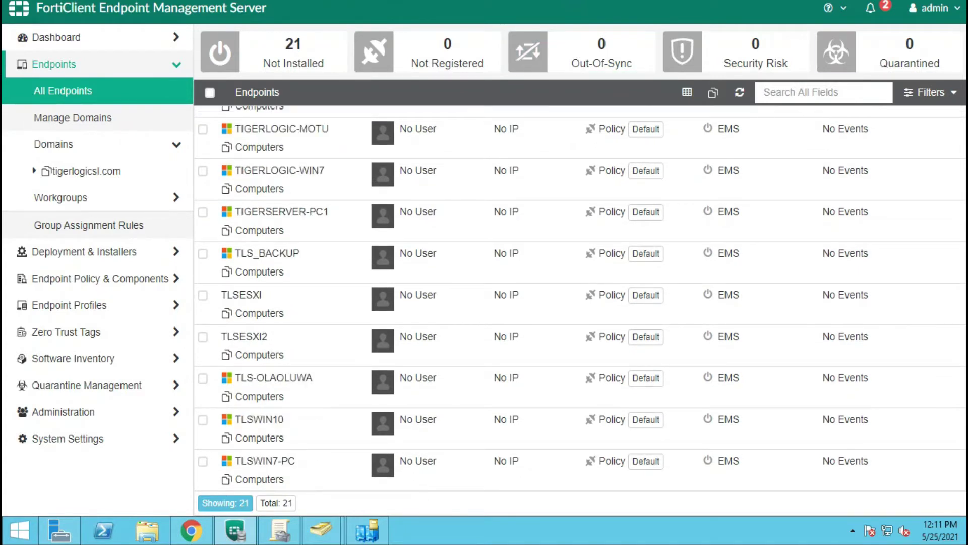
{"action": "key", "text": "super+Down"}
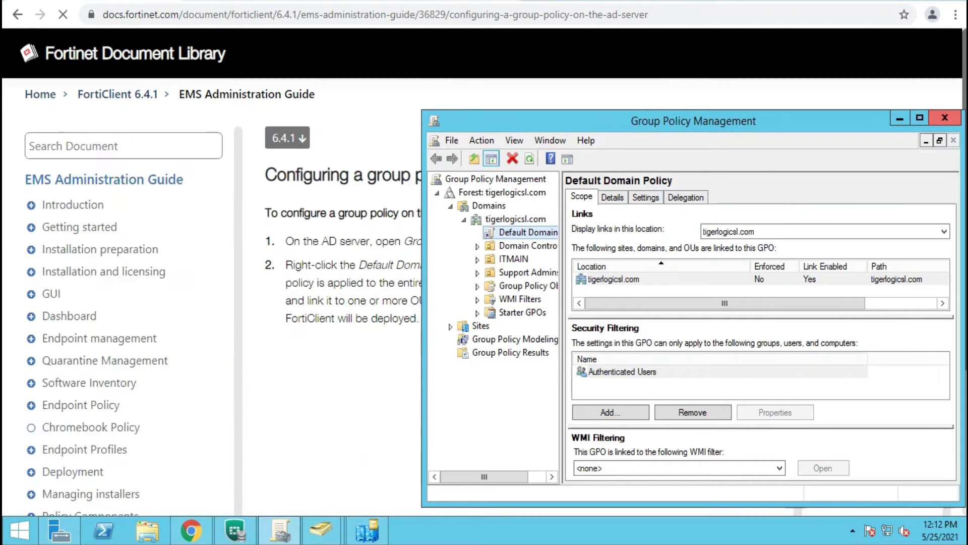
Step: Relaunch Group Policy Management, reposition it, and bring up the Default Domain Policy's context menu
{"action": "left_click", "coordinate": [944, 118]}
{"action": "key", "text": "super"}
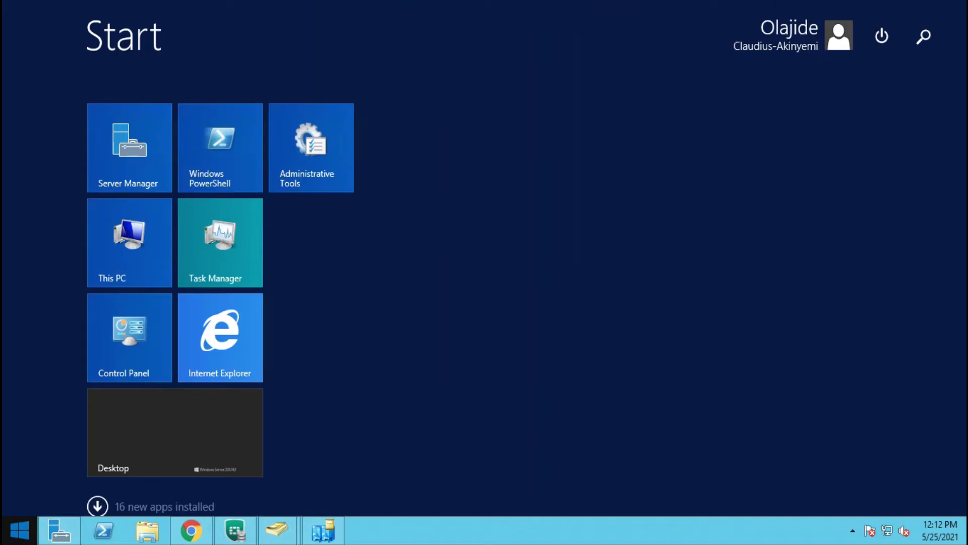
{"action": "type", "text": "group Policy Management"}
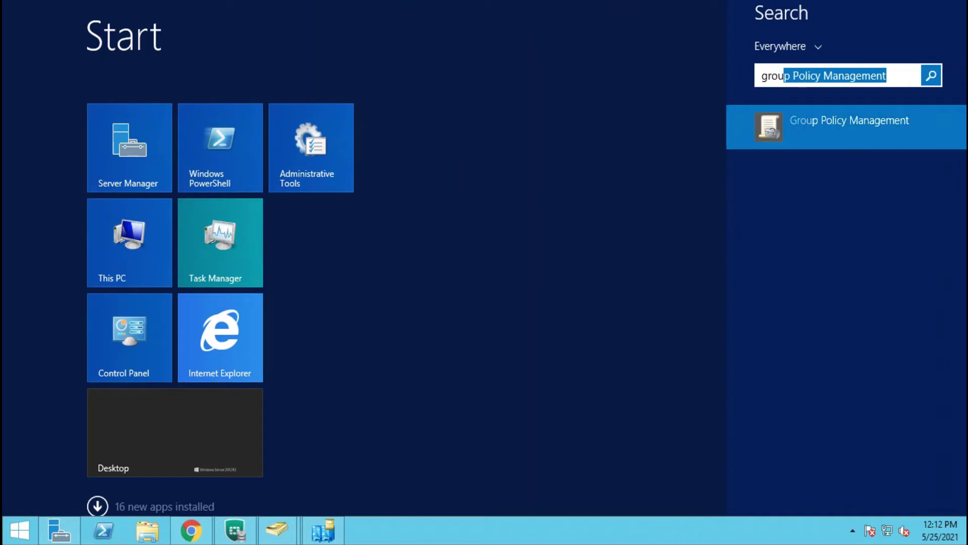
{"action": "key", "text": "Return"}
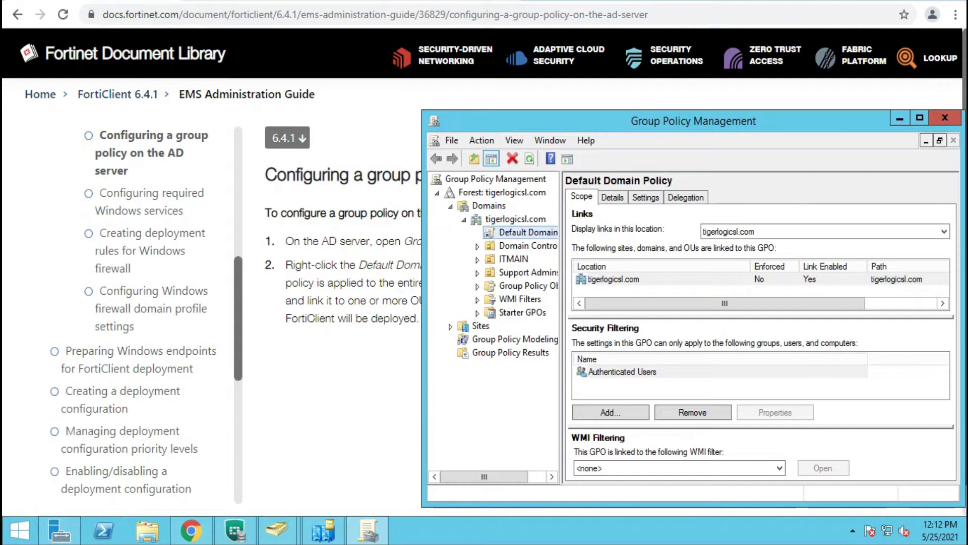
{"action": "left_click_drag", "start_coordinate": [693, 121], "coordinate": [602, 86]}
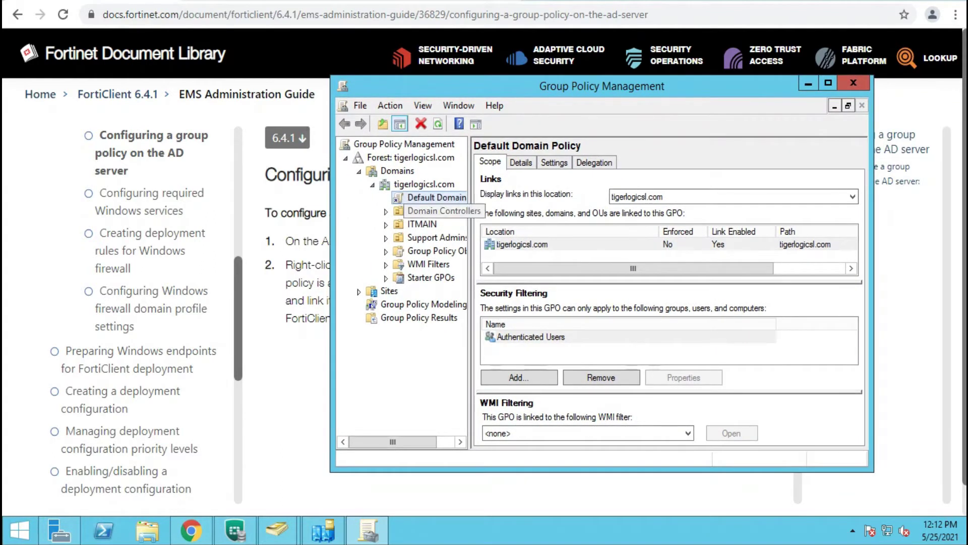
{"action": "left_click_drag", "start_coordinate": [601, 86], "coordinate": [630, 85]}
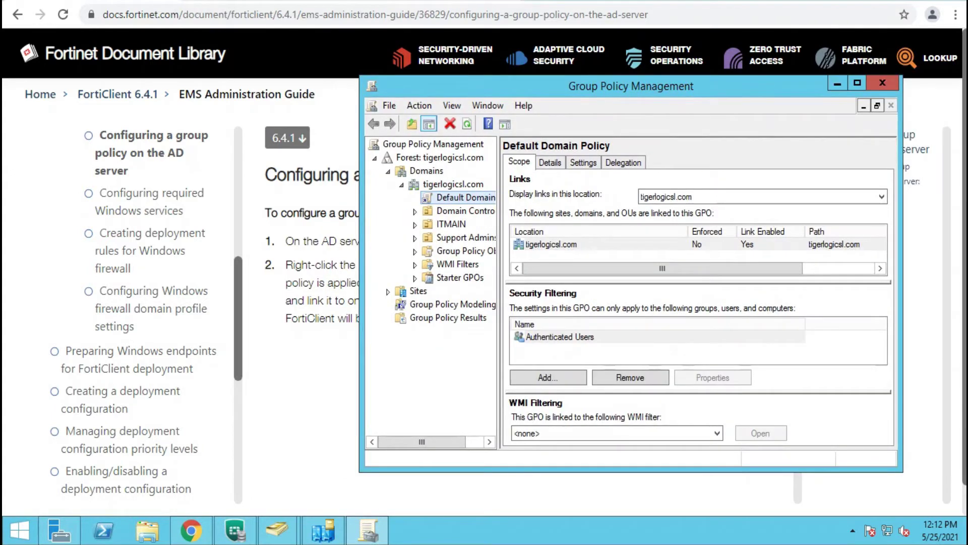
{"action": "right_click", "coordinate": [448, 198]}
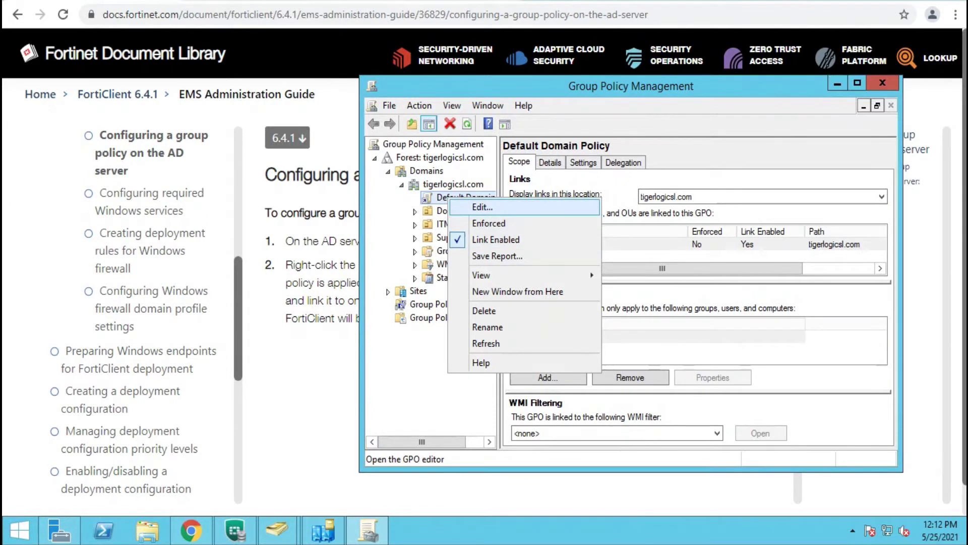
Step: Edit the Default Domain Policy and go to Security Settings > System Services, landing on Task Scheduler
{"action": "left_click", "coordinate": [482, 206]}
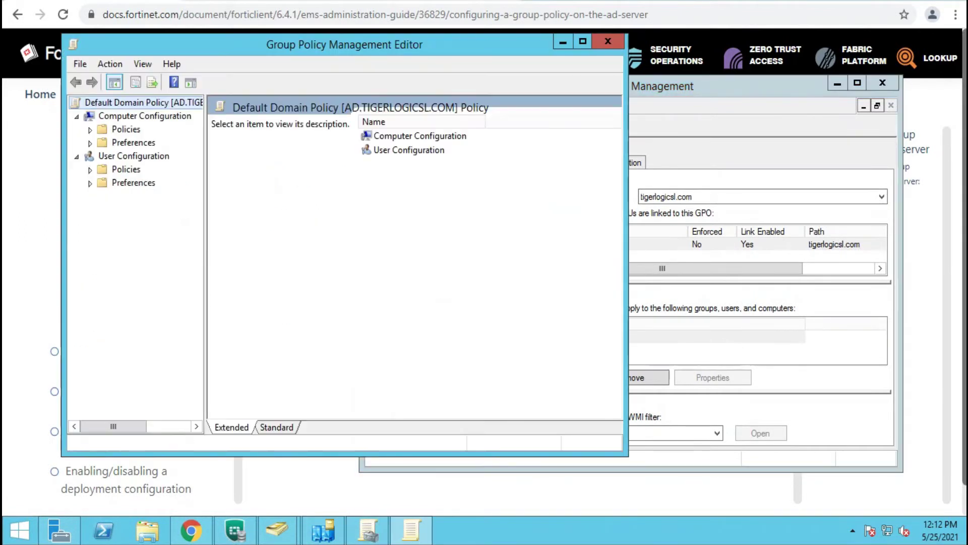
{"action": "left_click_drag", "start_coordinate": [345, 44], "coordinate": [558, 45]}
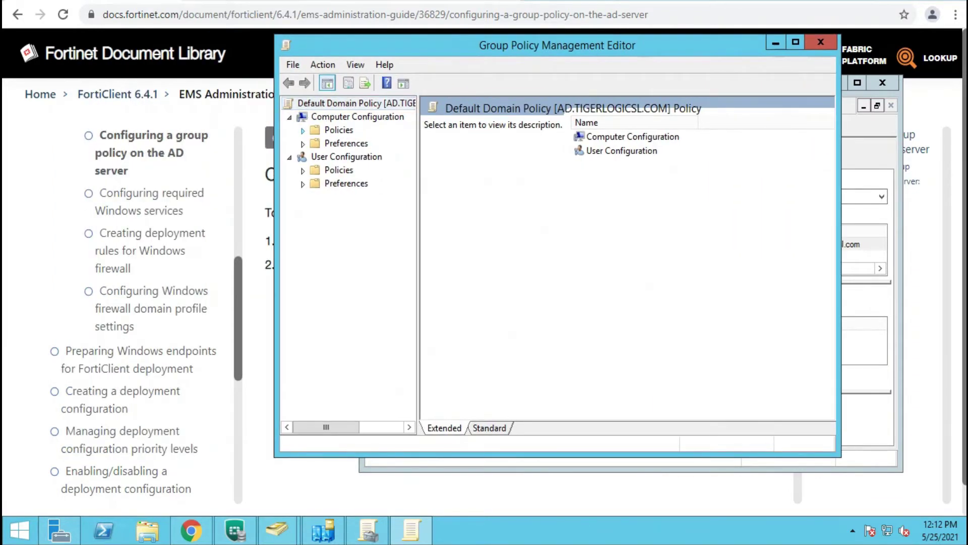
{"action": "left_click", "coordinate": [302, 130]}
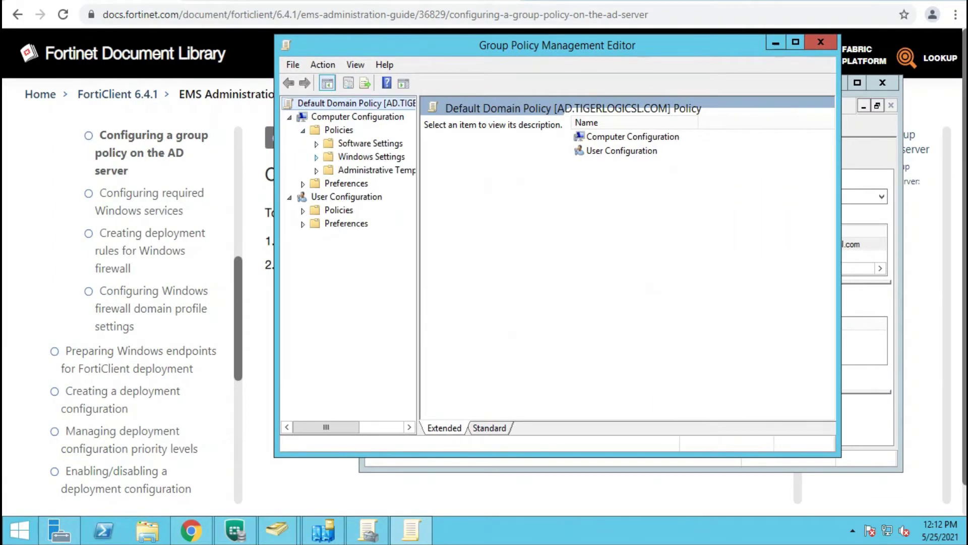
{"action": "left_click", "coordinate": [316, 156]}
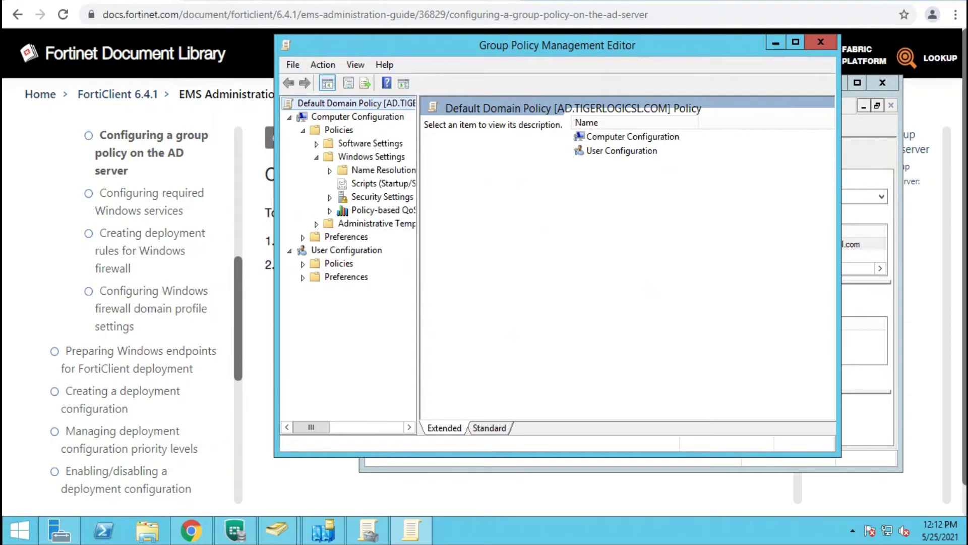
{"action": "left_click", "coordinate": [330, 197]}
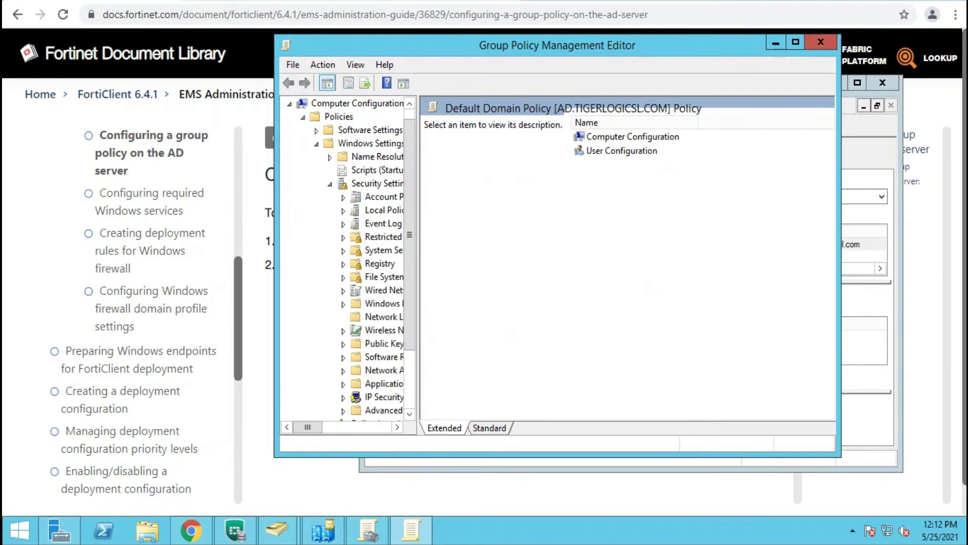
{"action": "left_click", "coordinate": [384, 250]}
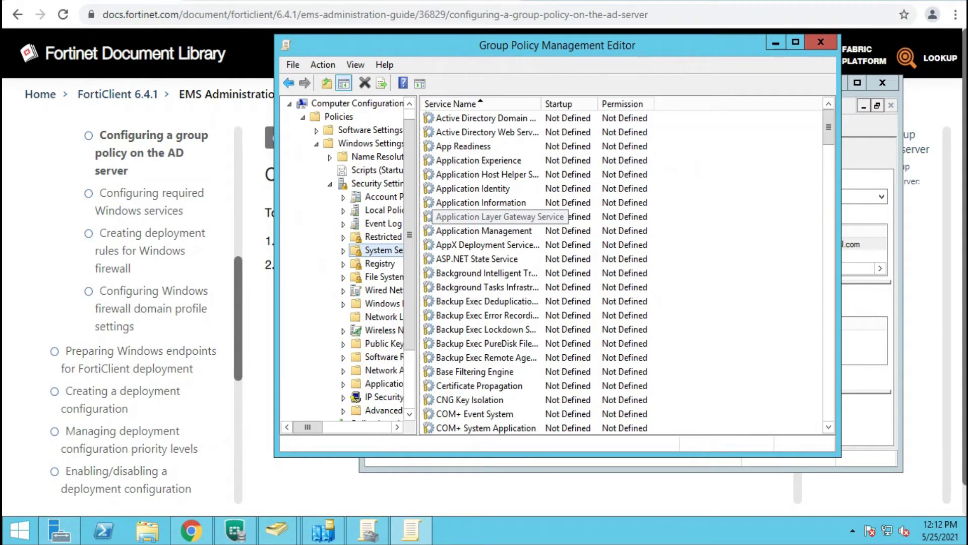
{"action": "left_click", "coordinate": [454, 273]}
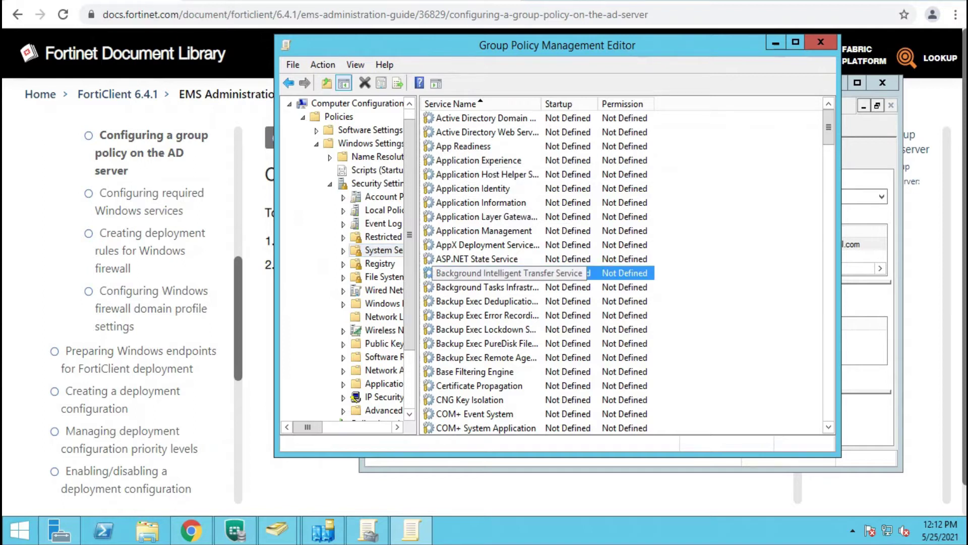
{"action": "key", "text": "t"}
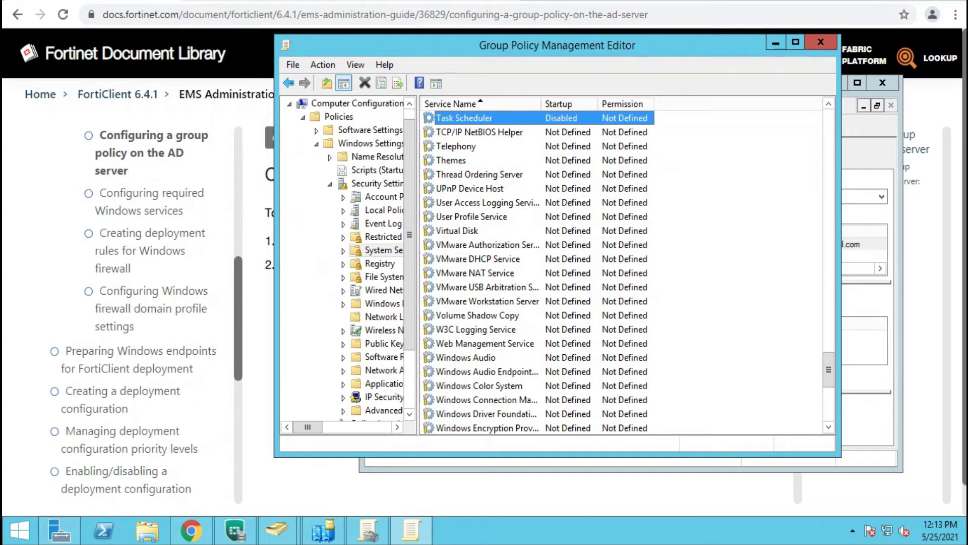
Step: Set the Task Scheduler service startup to Automatic in the domain policy
{"action": "right_click", "coordinate": [483, 118]}
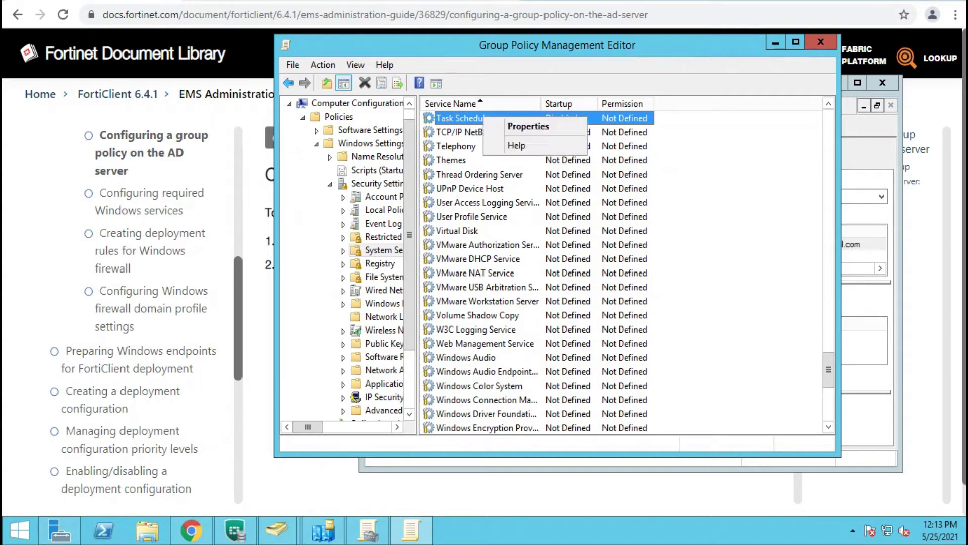
{"action": "left_click", "coordinate": [511, 126]}
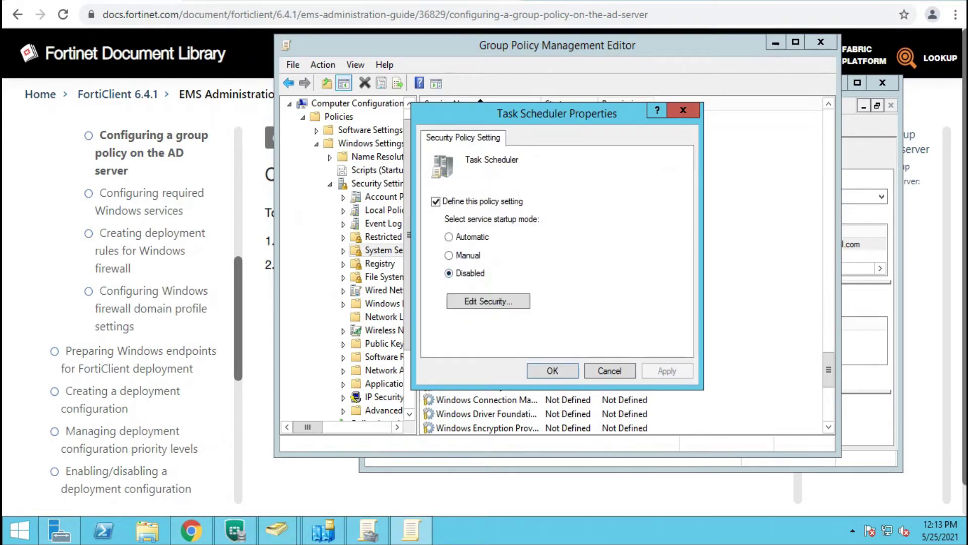
{"action": "left_click", "coordinate": [449, 236]}
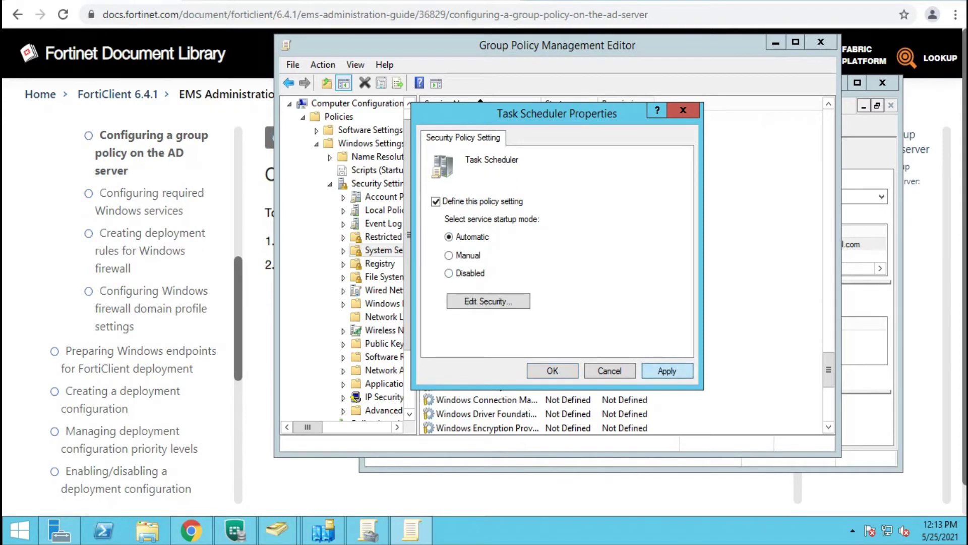
{"action": "left_click", "coordinate": [667, 371]}
{"action": "left_click", "coordinate": [552, 371]}
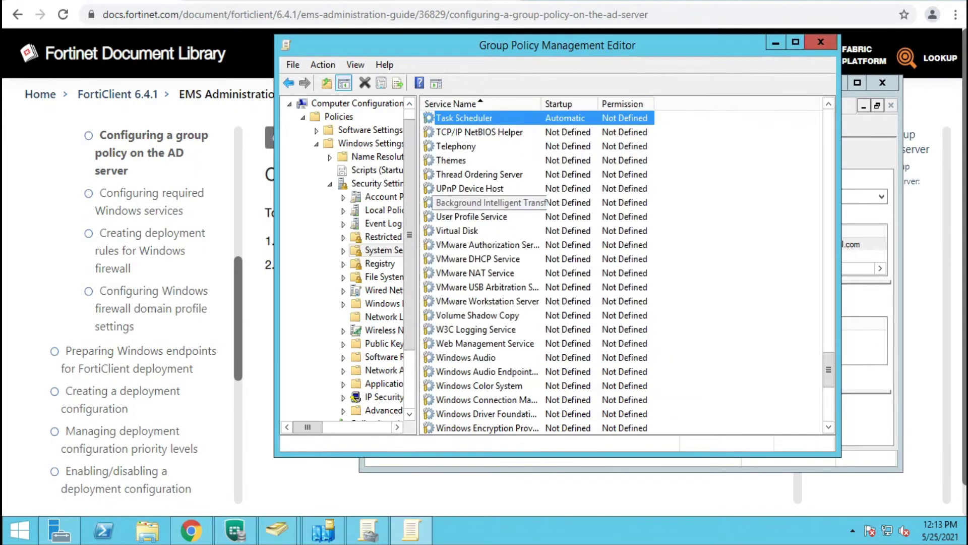
Step: Set the Windows Installer service startup to Manual
{"action": "left_click", "coordinate": [470, 188]}
{"action": "key", "text": "w"}
{"action": "key", "text": "Down"}
{"action": "key", "text": "Down"}
{"action": "key", "text": "Down"}
{"action": "key", "text": "Down"}
{"action": "key", "text": "Down"}
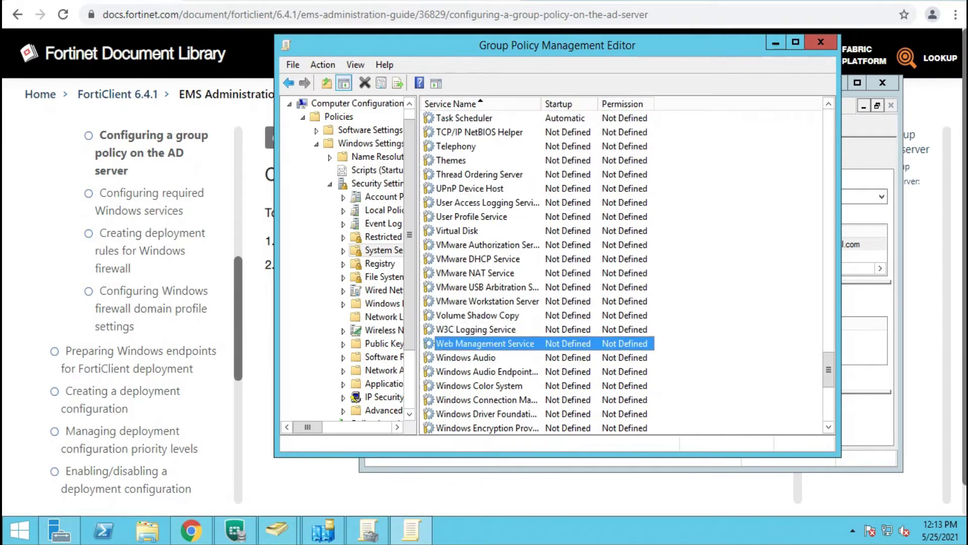
{"action": "key", "text": "Down"}
{"action": "key", "text": "Down"}
{"action": "key", "text": "Down"}
{"action": "key", "text": "Down"}
{"action": "key", "text": "Down"}
{"action": "key", "text": "Down"}
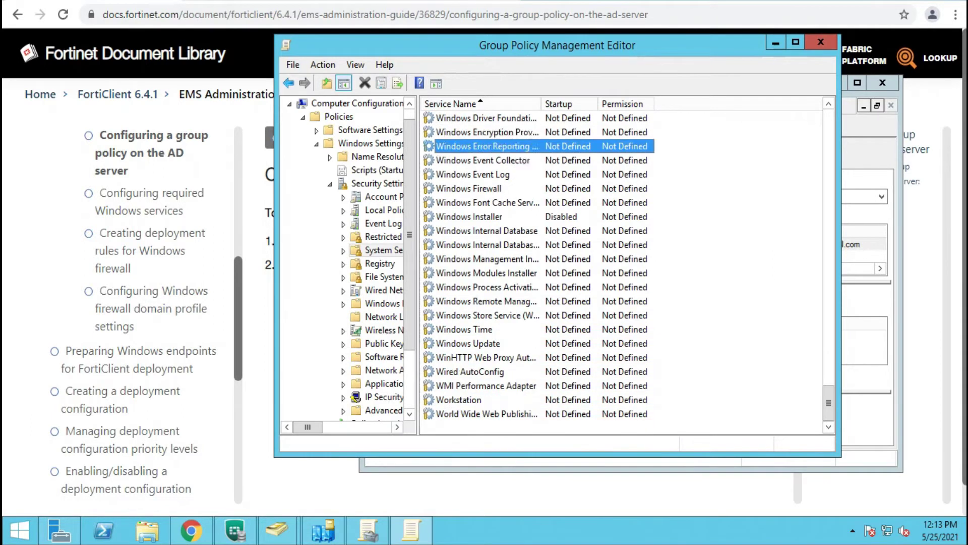
{"action": "key", "text": "Down"}
{"action": "key", "text": "Down"}
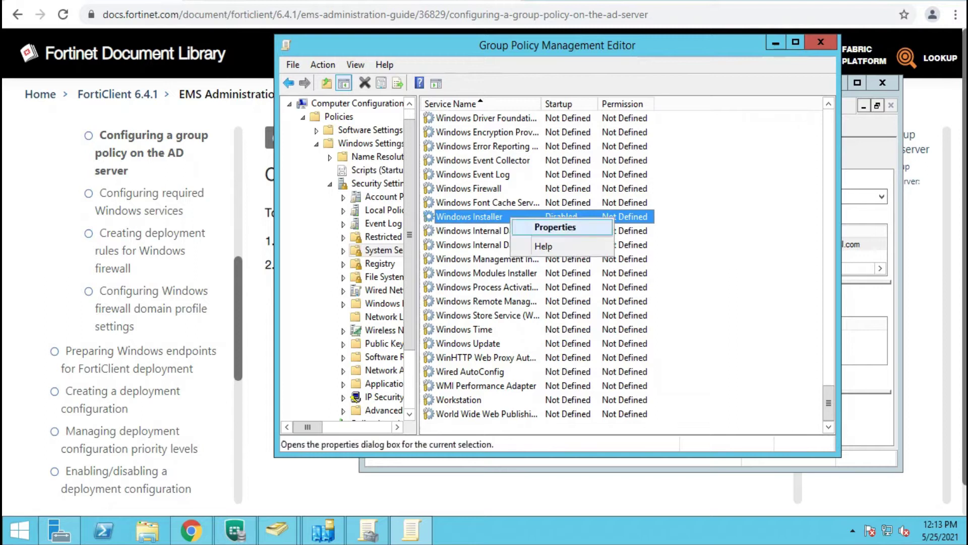
{"action": "left_click", "coordinate": [554, 227]}
{"action": "left_click", "coordinate": [449, 255]}
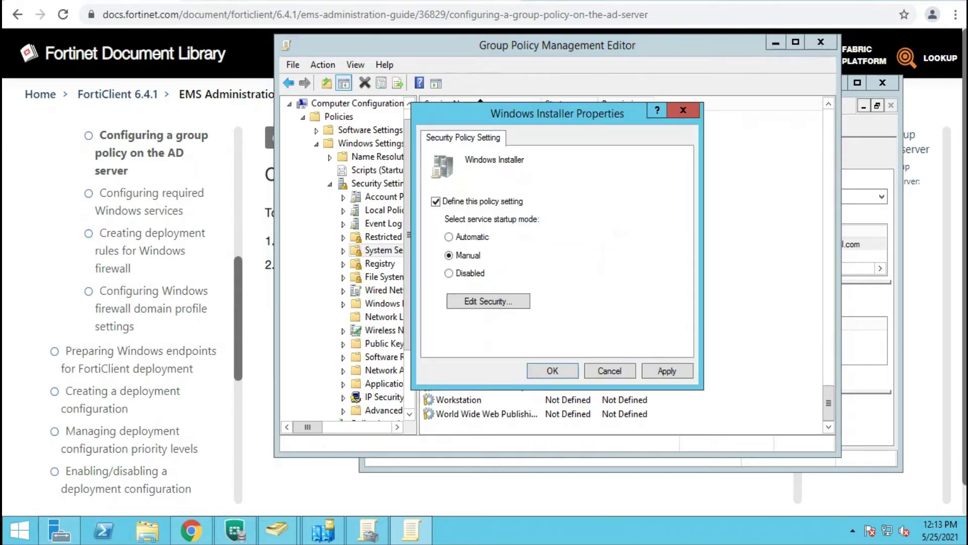
{"action": "left_click", "coordinate": [666, 371]}
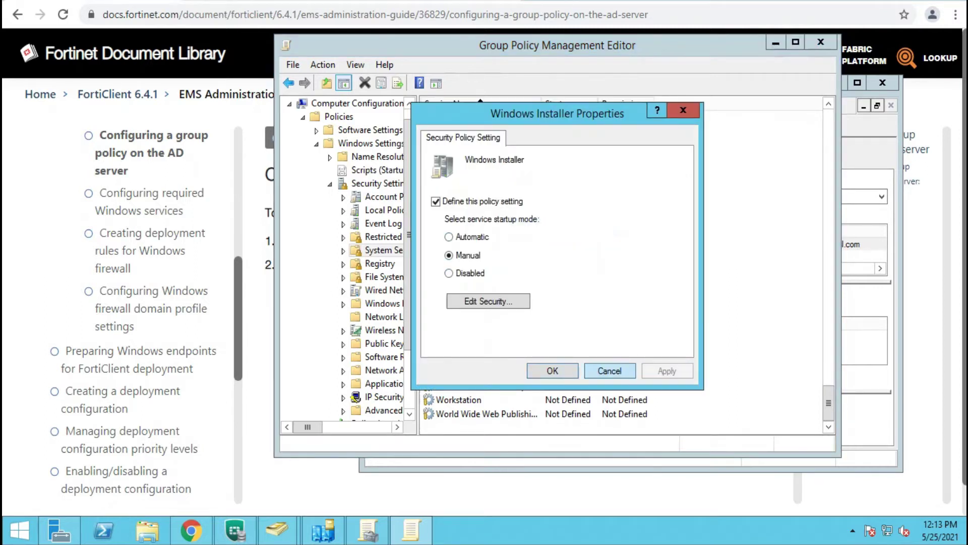
{"action": "key", "text": "Return"}
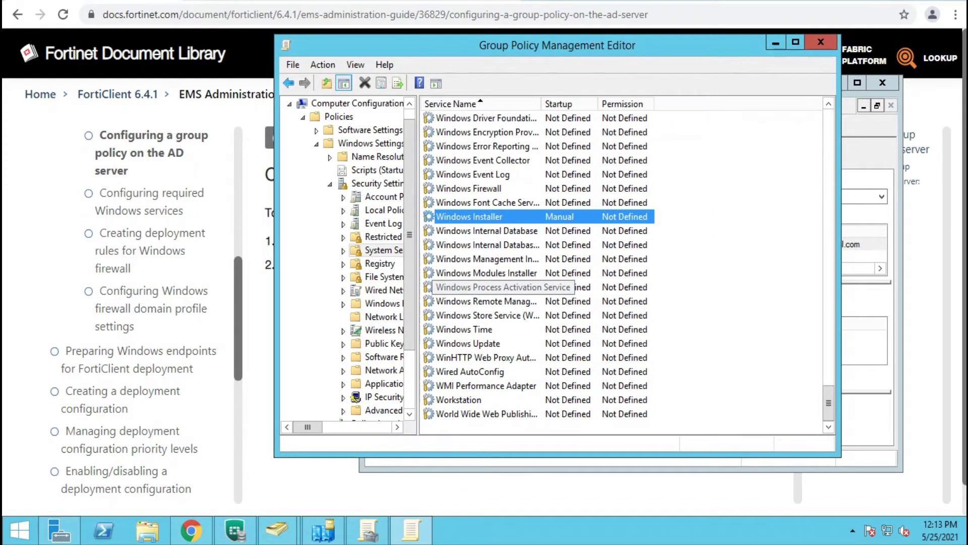
Step: Set the Remote Registry service startup to Automatic
{"action": "key", "text": "r"}
{"action": "key", "text": "r"}
{"action": "key", "text": "r"}
{"action": "key", "text": "r"}
{"action": "key", "text": "r"}
{"action": "key", "text": "r"}
{"action": "key", "text": "r"}
{"action": "key", "text": "r"}
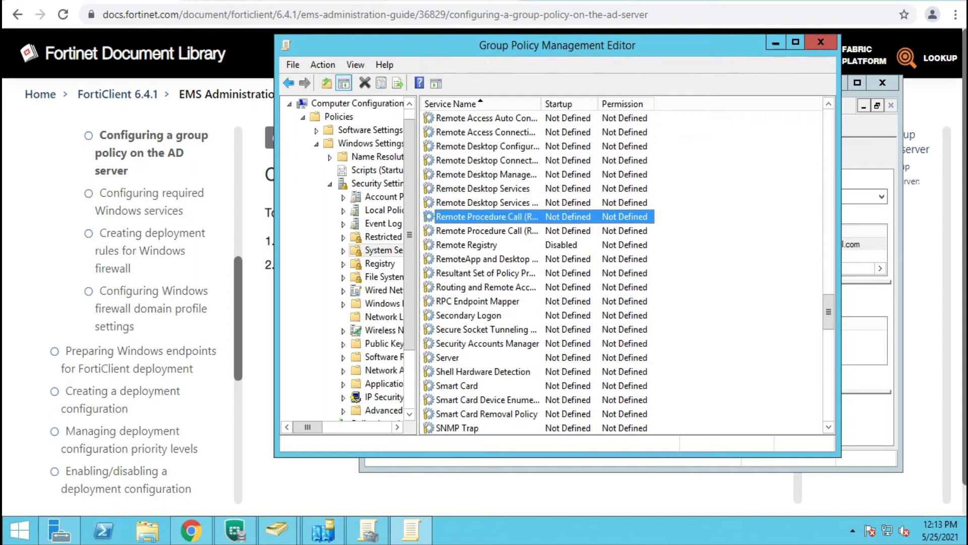
{"action": "key", "text": "r"}
{"action": "right_click", "coordinate": [493, 247]}
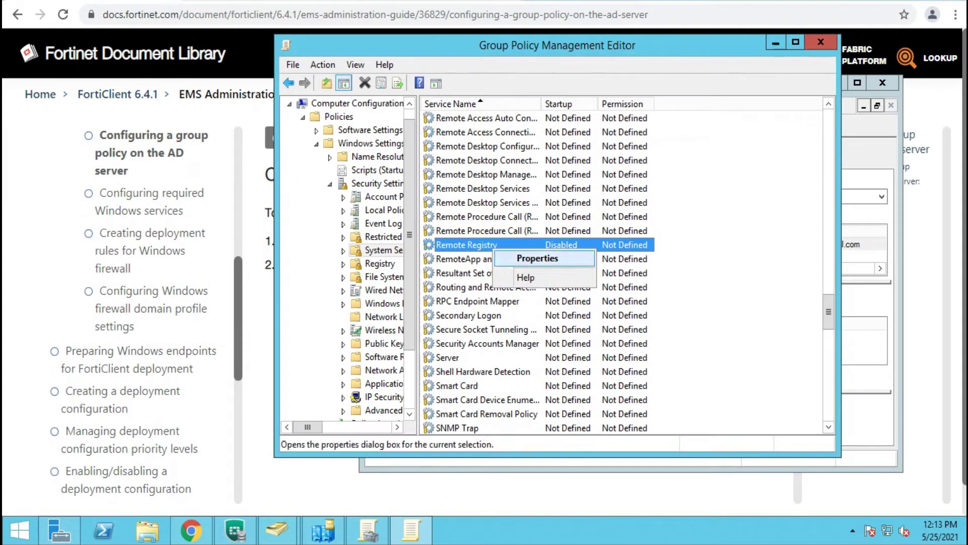
{"action": "key", "text": "Return"}
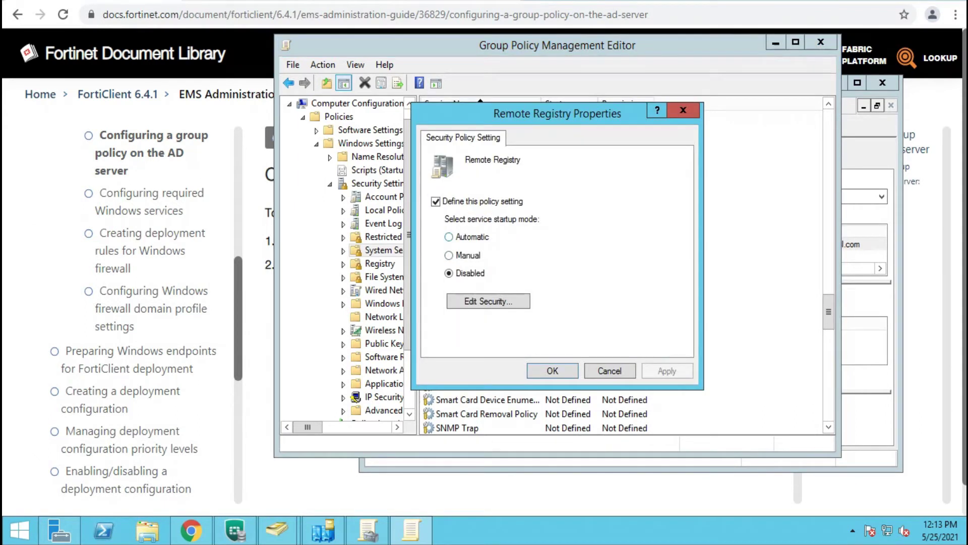
{"action": "left_click", "coordinate": [448, 237]}
{"action": "key", "text": "alt+a"}
{"action": "key", "text": "Return"}
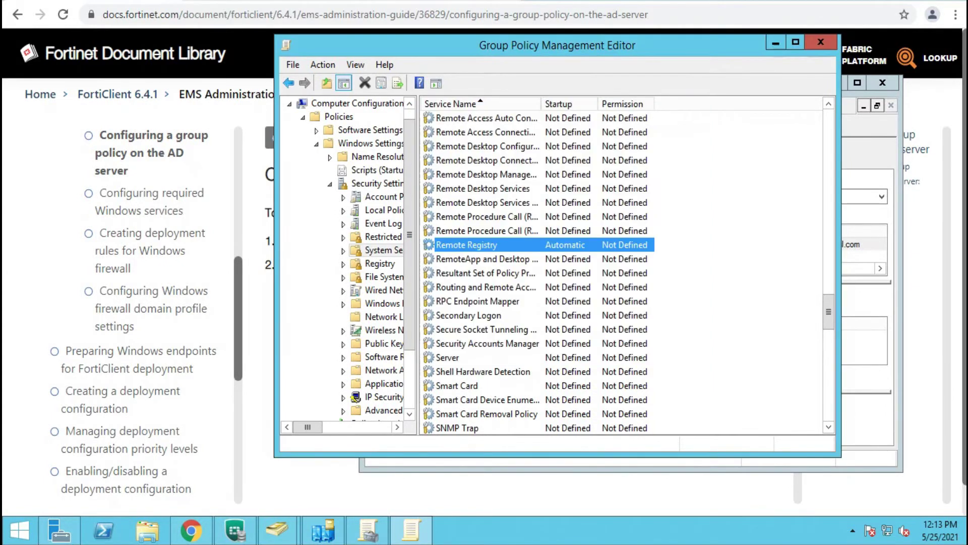
{"action": "left_click_drag", "start_coordinate": [417, 252], "coordinate": [495, 252]}
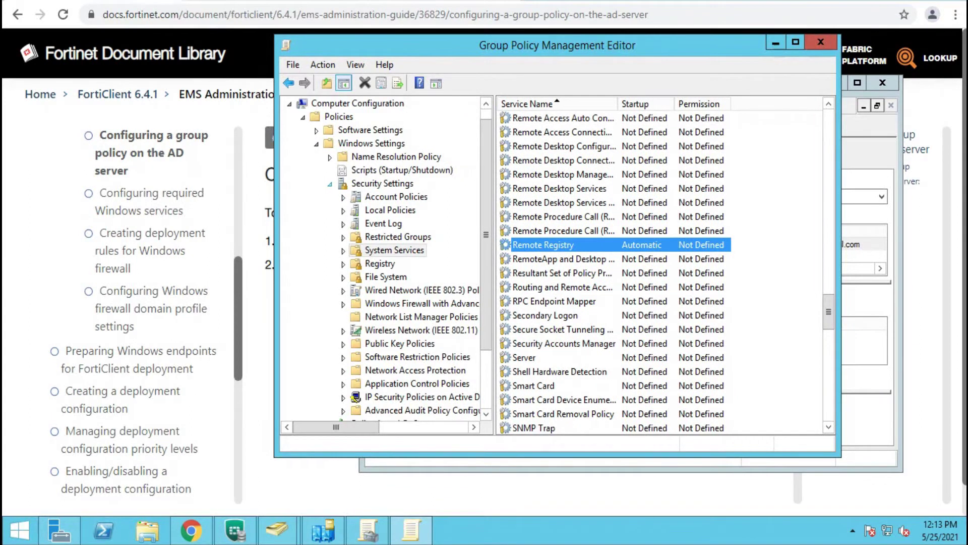
{"action": "left_click", "coordinate": [330, 184]}
Step: Open Inbound Rules under Windows Firewall with Advanced Security and cancel the New Inbound Rule Wizard
{"action": "left_click", "coordinate": [330, 196]}
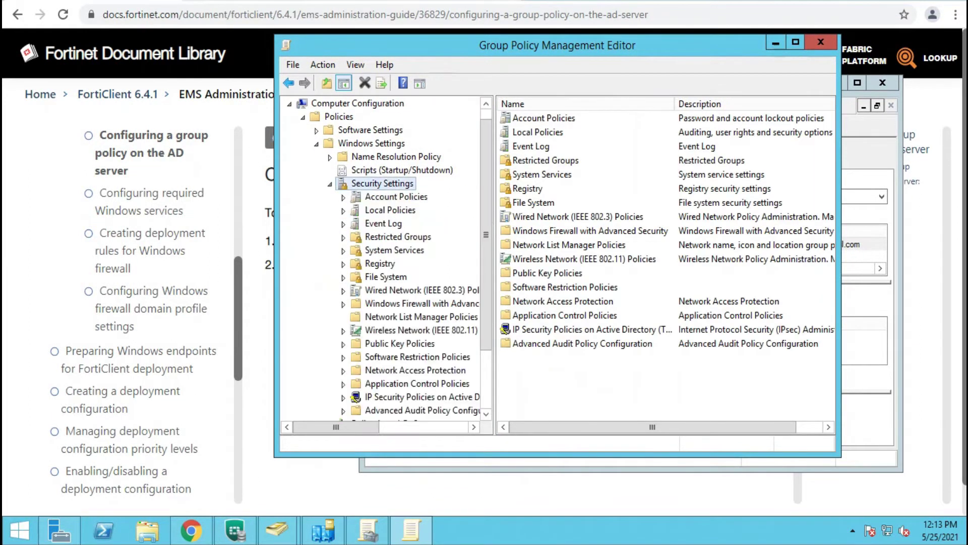
{"action": "left_click_drag", "start_coordinate": [486, 234], "coordinate": [485, 269]}
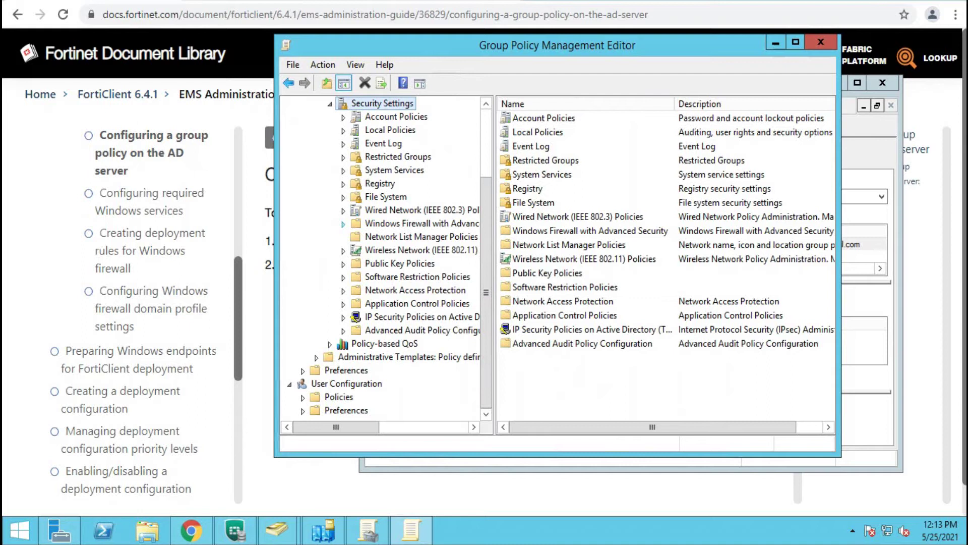
{"action": "left_click", "coordinate": [343, 224]}
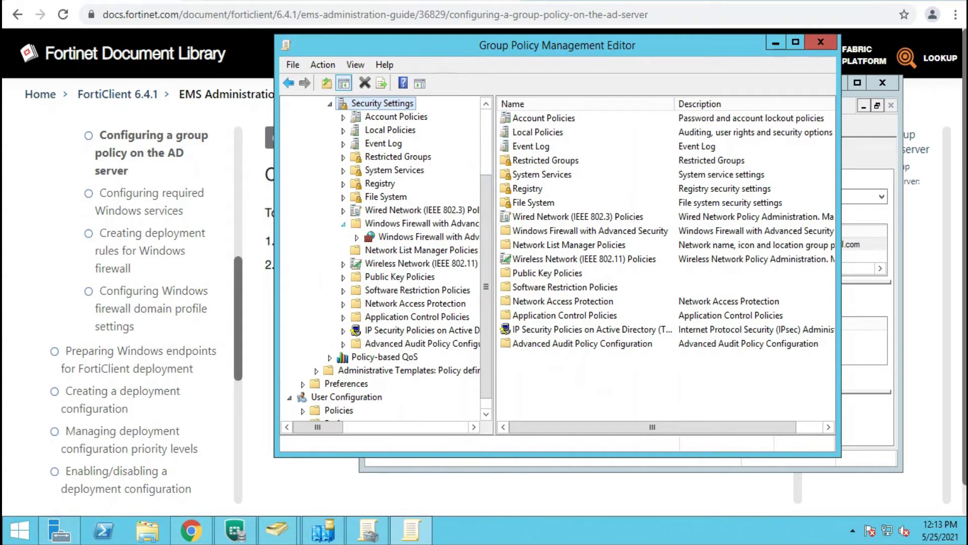
{"action": "left_click_drag", "start_coordinate": [495, 262], "coordinate": [553, 262]}
{"action": "left_click", "coordinate": [357, 237]}
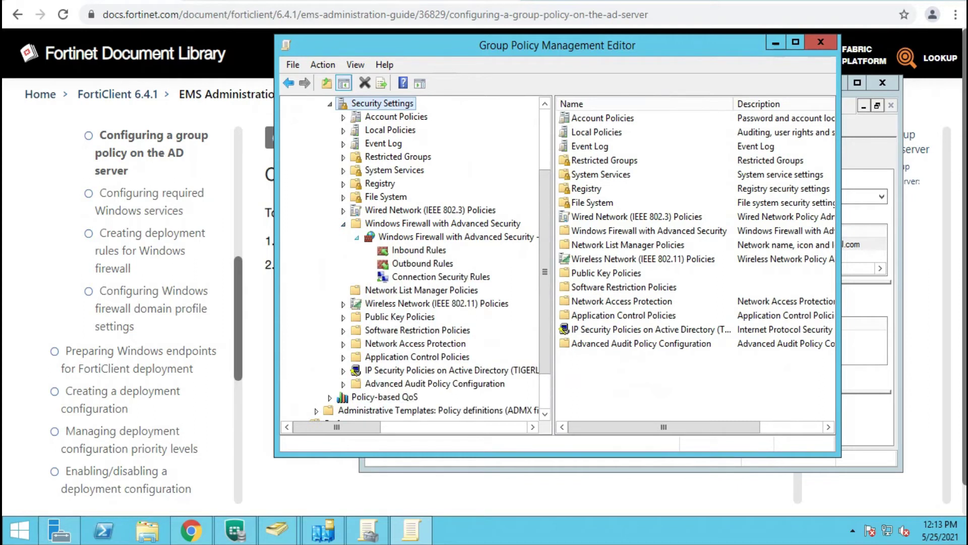
{"action": "left_click", "coordinate": [418, 250]}
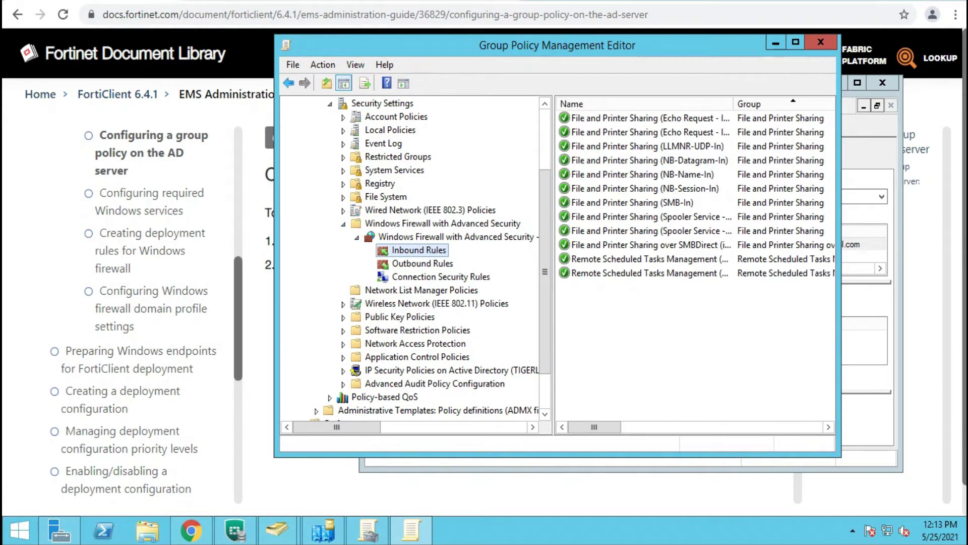
{"action": "right_click", "coordinate": [408, 249]}
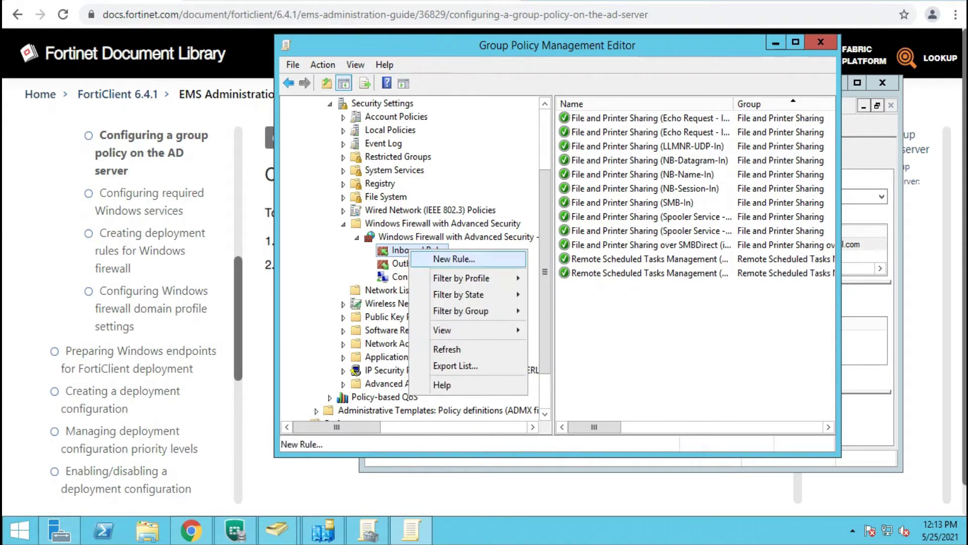
{"action": "left_click", "coordinate": [454, 259]}
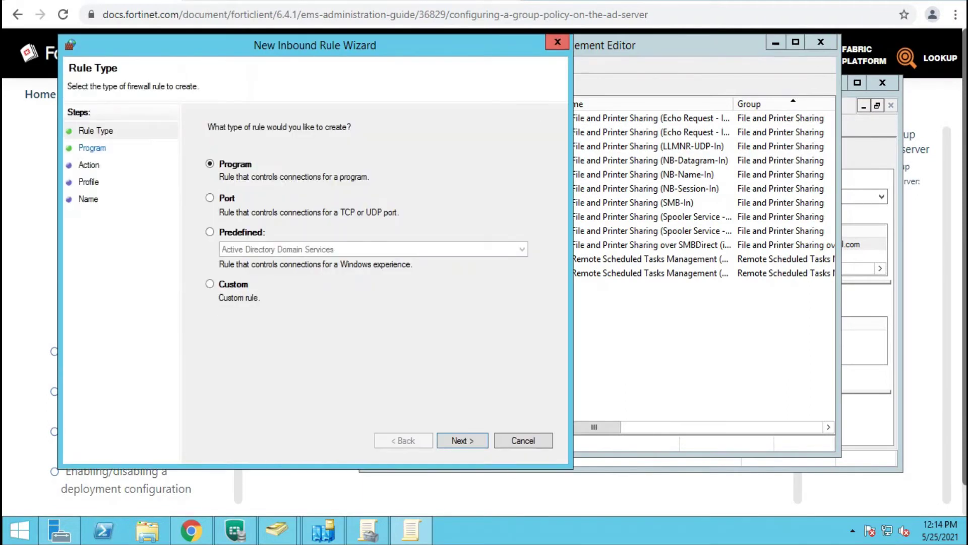
{"action": "key", "text": "Escape"}
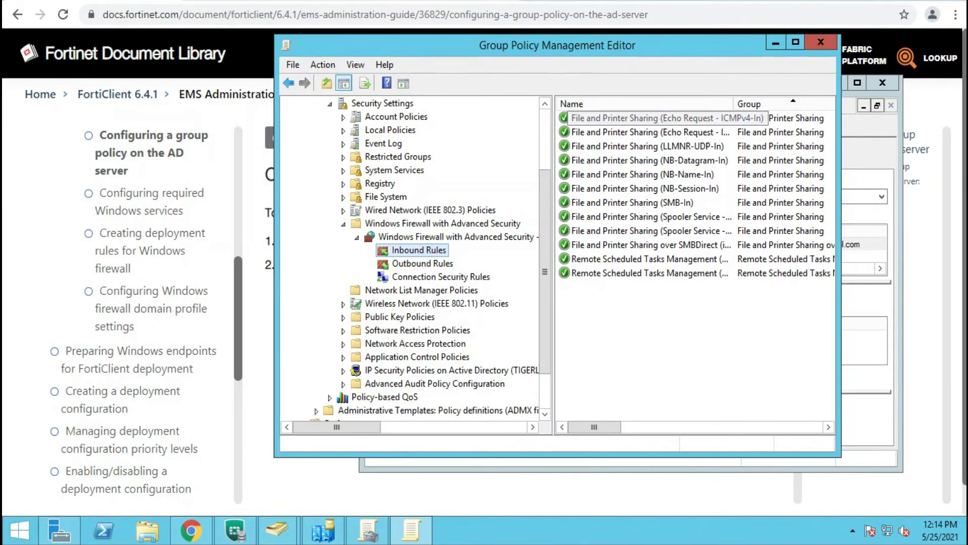
Step: Select all the inbound rules to review them, then collapse the firewall branch
{"action": "left_click", "coordinate": [650, 118]}
{"action": "key", "text": "shift+Down"}
{"action": "key", "text": "shift+Down"}
{"action": "key", "text": "shift+Down"}
{"action": "key", "text": "shift+Down"}
{"action": "key", "text": "shift+Down"}
{"action": "key", "text": "shift+Down"}
{"action": "key", "text": "shift+Down"}
{"action": "key", "text": "shift+Down"}
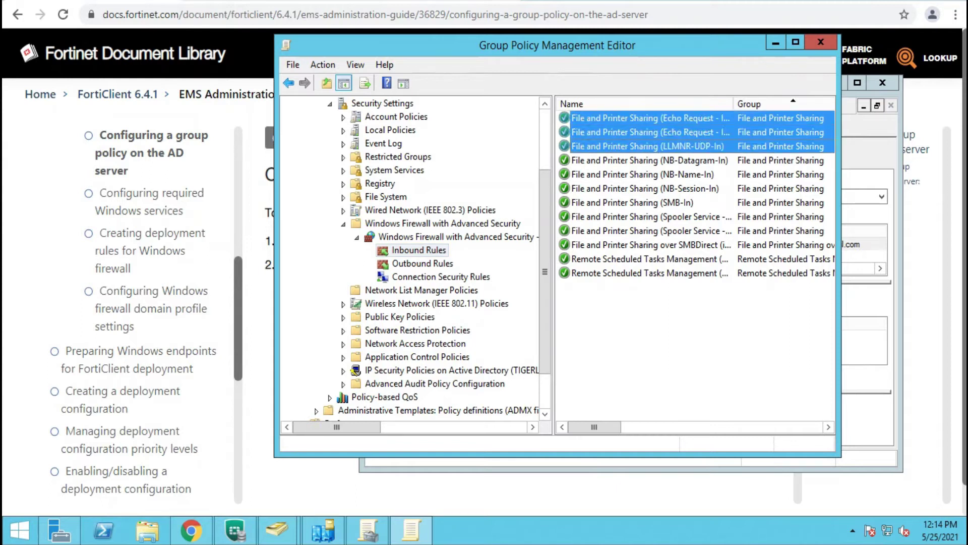
{"action": "key", "text": "shift+Down"}
{"action": "key", "text": "shift+Down"}
{"action": "key", "text": "shift+Down"}
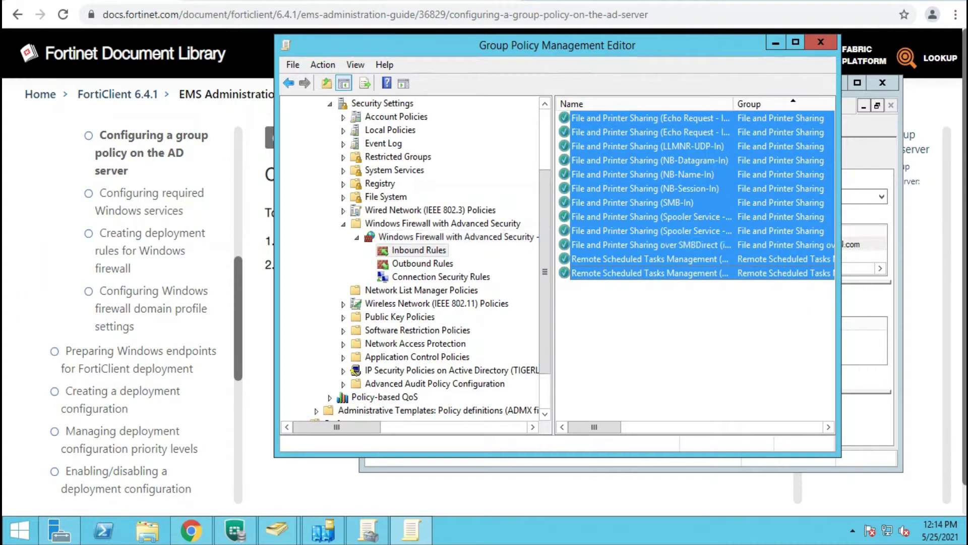
{"action": "left_click", "coordinate": [357, 236]}
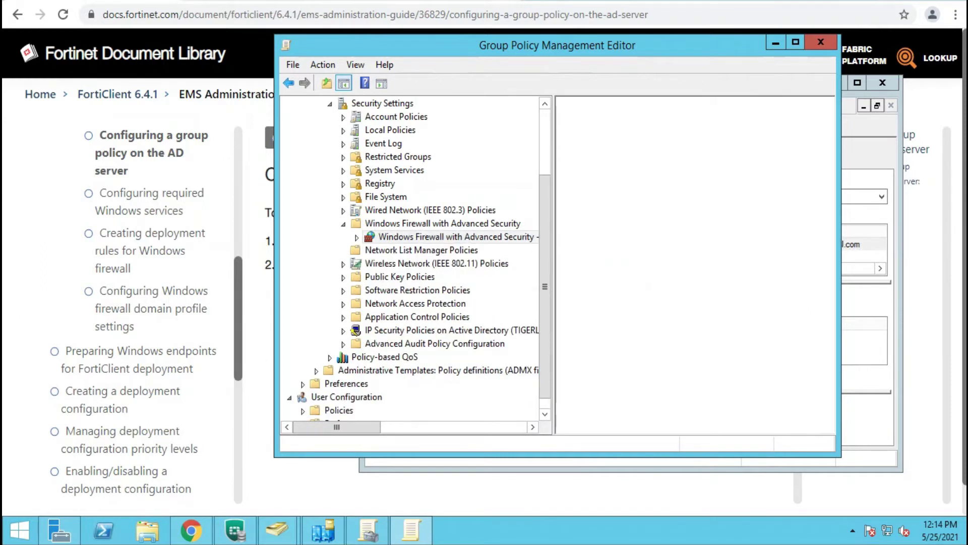
Step: Go to Administrative Templates > Network > Network Connections > Windows Firewall > Domain Profile and select the remote administration exception
{"action": "left_click", "coordinate": [343, 224]}
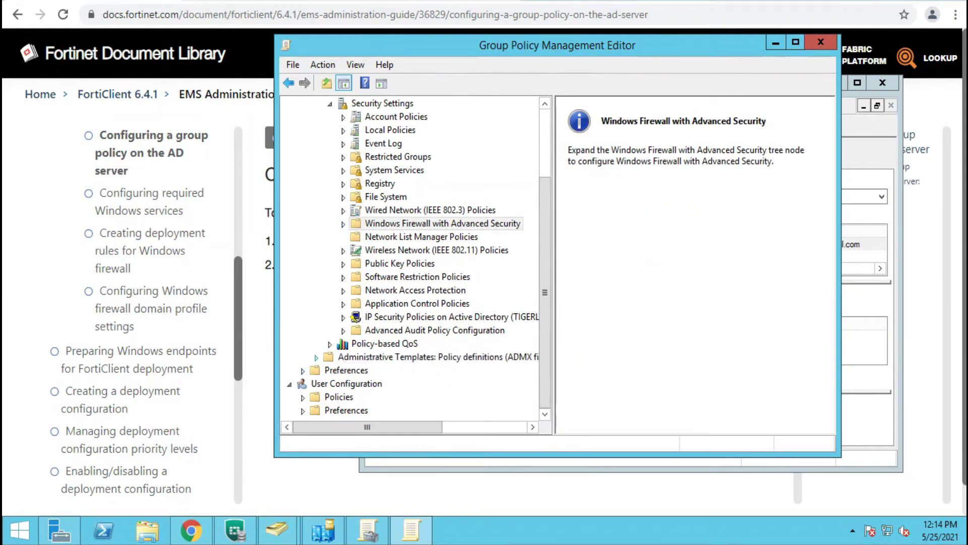
{"action": "left_click", "coordinate": [316, 356]}
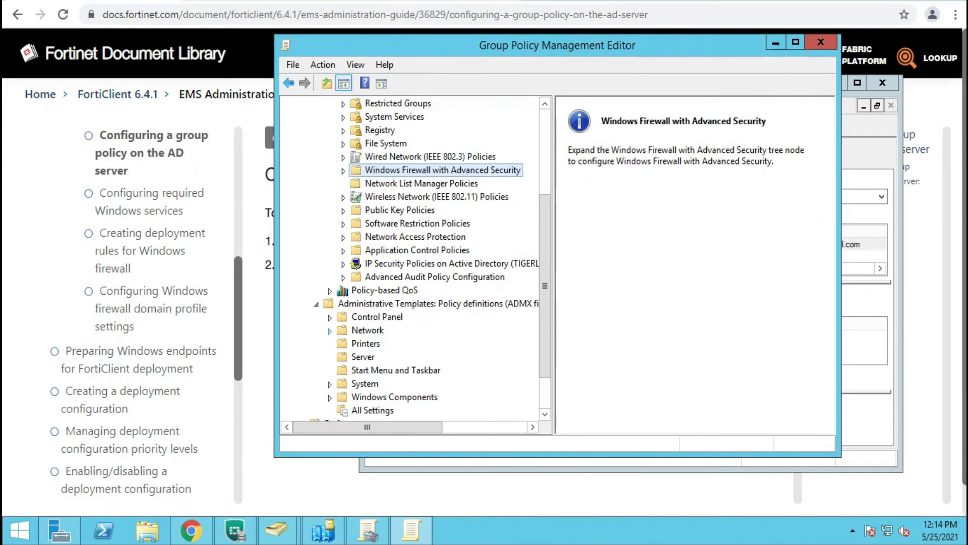
{"action": "left_click", "coordinate": [330, 331]}
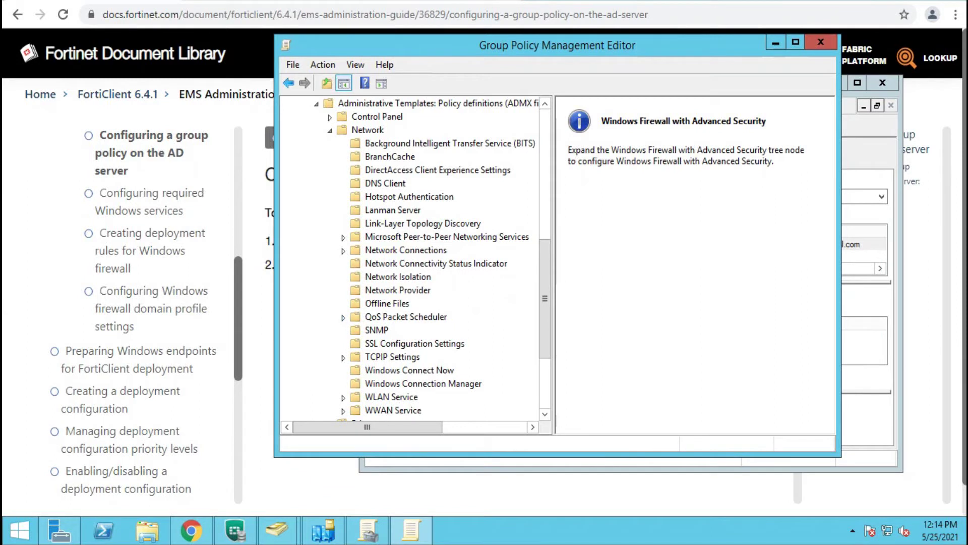
{"action": "mouse_move", "coordinate": [410, 530]}
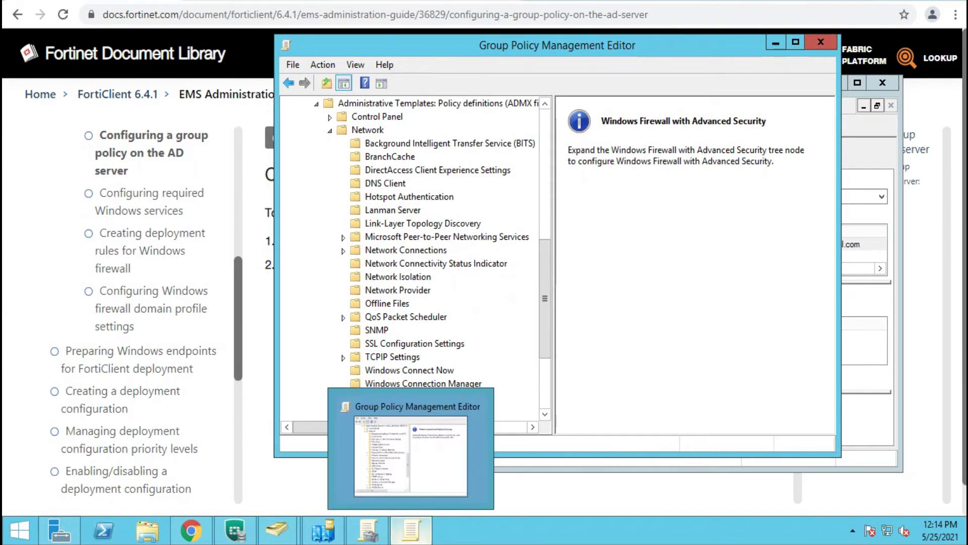
{"action": "mouse_move", "coordinate": [411, 453]}
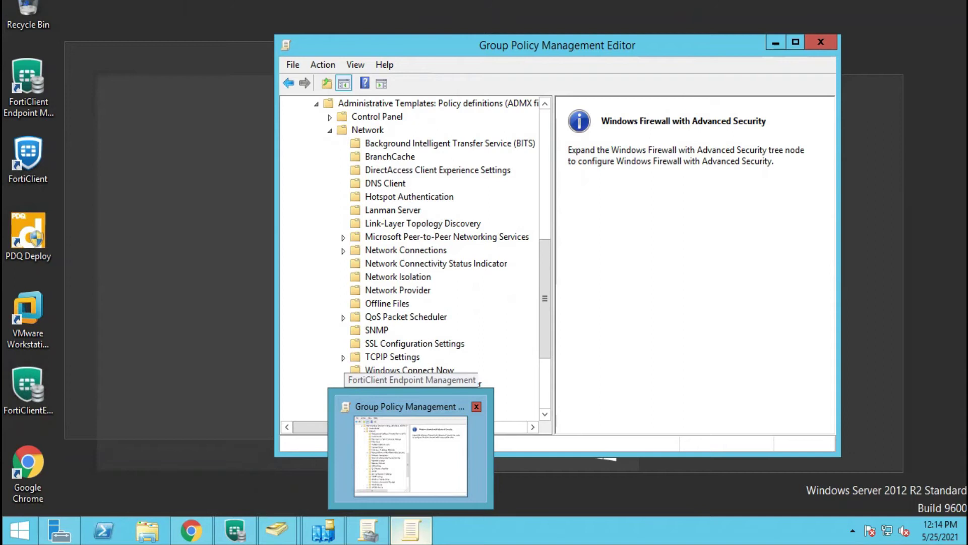
{"action": "left_click", "coordinate": [411, 454]}
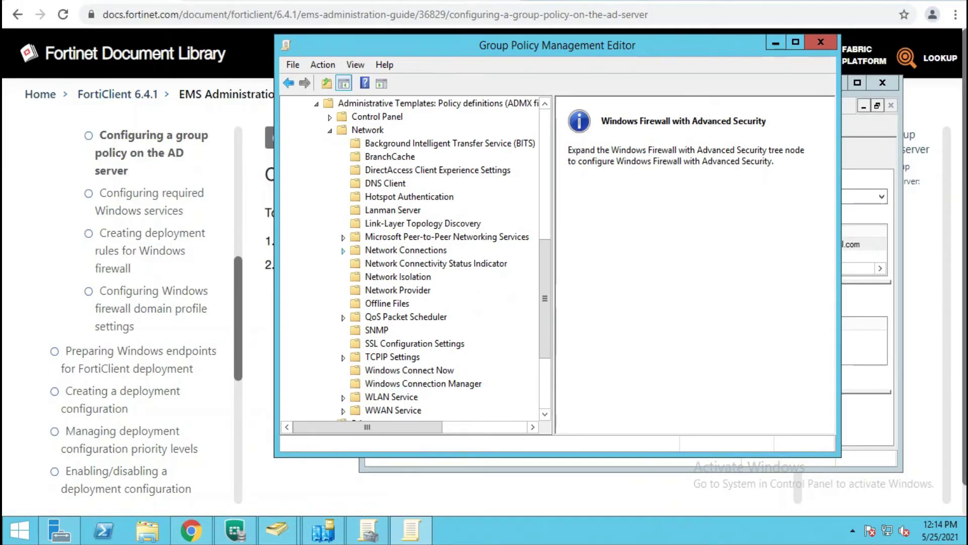
{"action": "left_click", "coordinate": [343, 250]}
{"action": "left_click", "coordinate": [357, 263]}
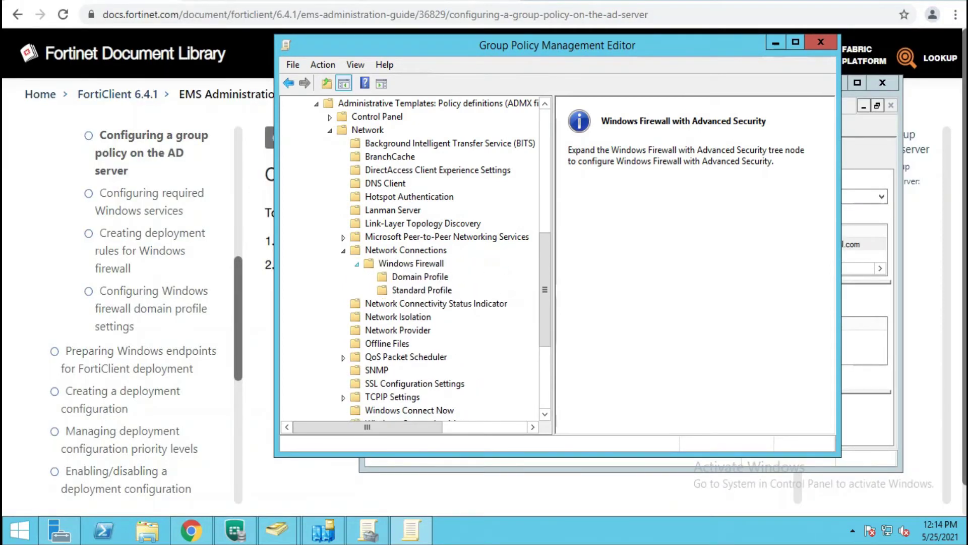
{"action": "left_click", "coordinate": [420, 277]}
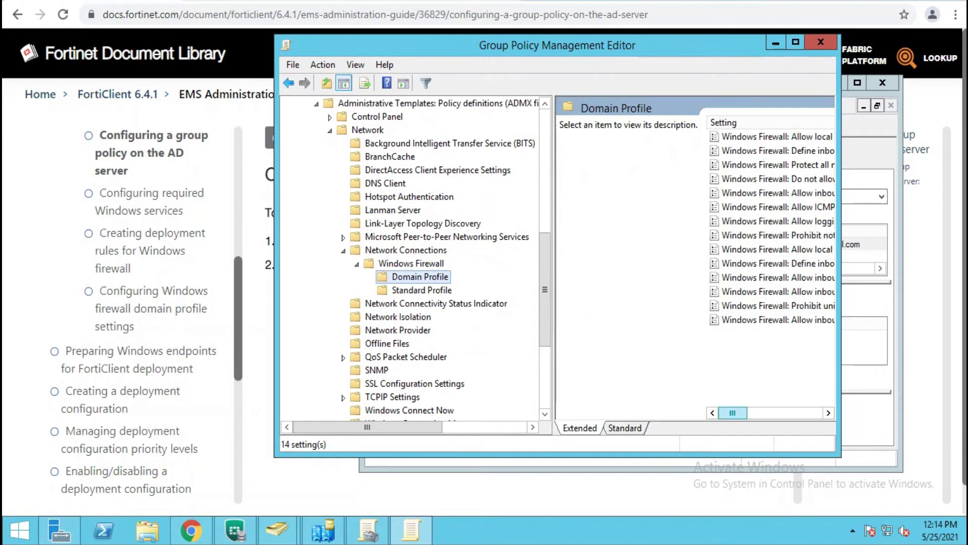
{"action": "mouse_move", "coordinate": [732, 412]}
{"action": "left_mouse_down"}
{"action": "mouse_move", "coordinate": [786, 412]}
{"action": "mouse_move", "coordinate": [752, 413]}
{"action": "left_mouse_up"}
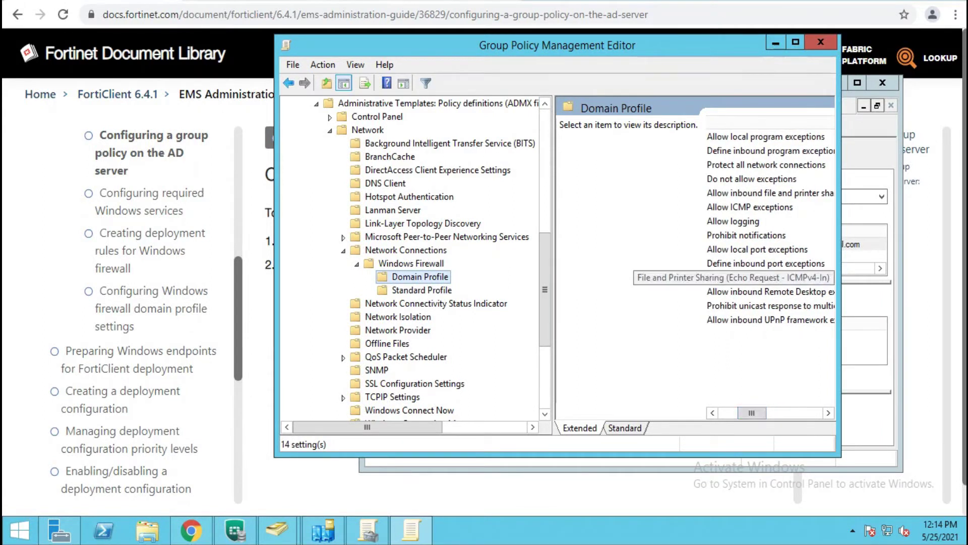
{"action": "left_click", "coordinate": [770, 277]}
{"action": "left_click_drag", "start_coordinate": [752, 413], "coordinate": [776, 413]}
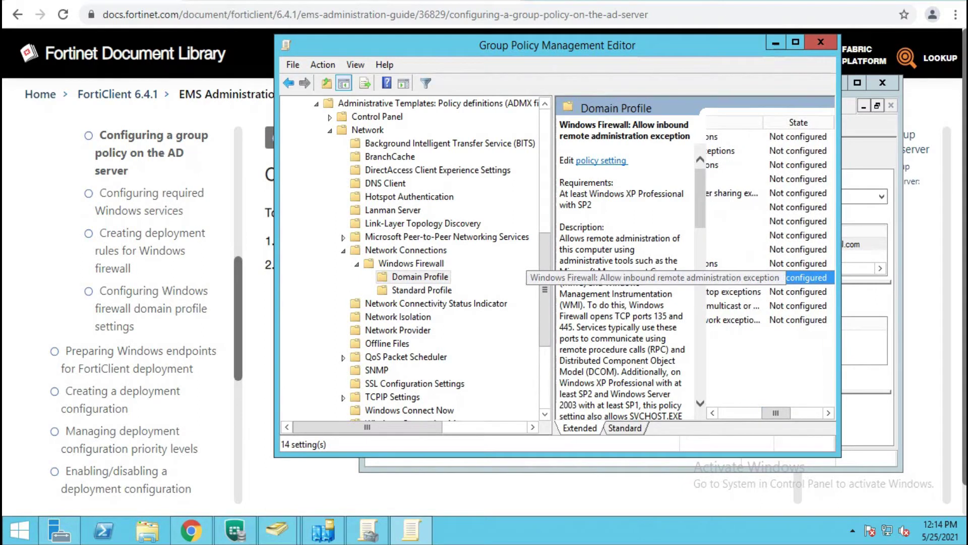
Step: Enable 'Allow inbound remote administration exception' with 192.168.10.50 as the allowed IP address
{"action": "right_click", "coordinate": [746, 278]}
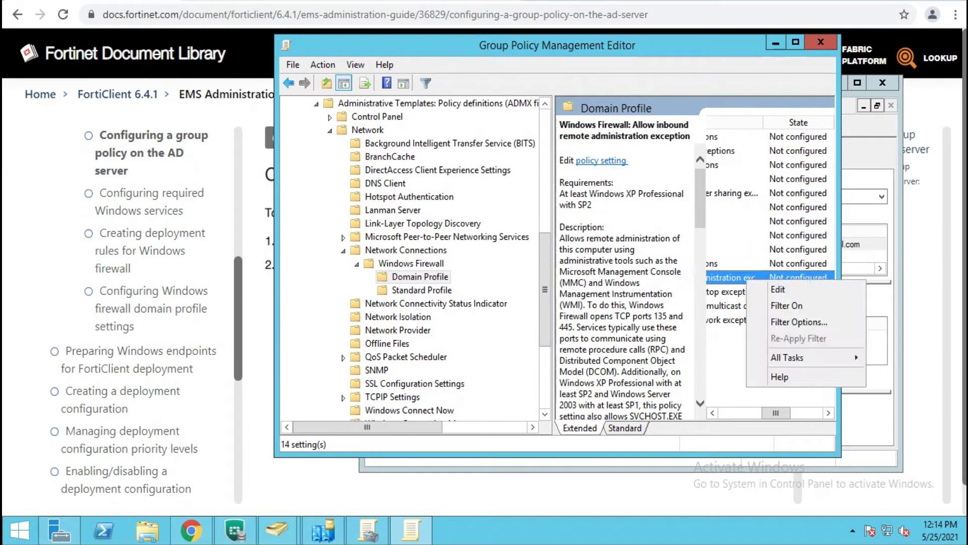
{"action": "left_click", "coordinate": [761, 285]}
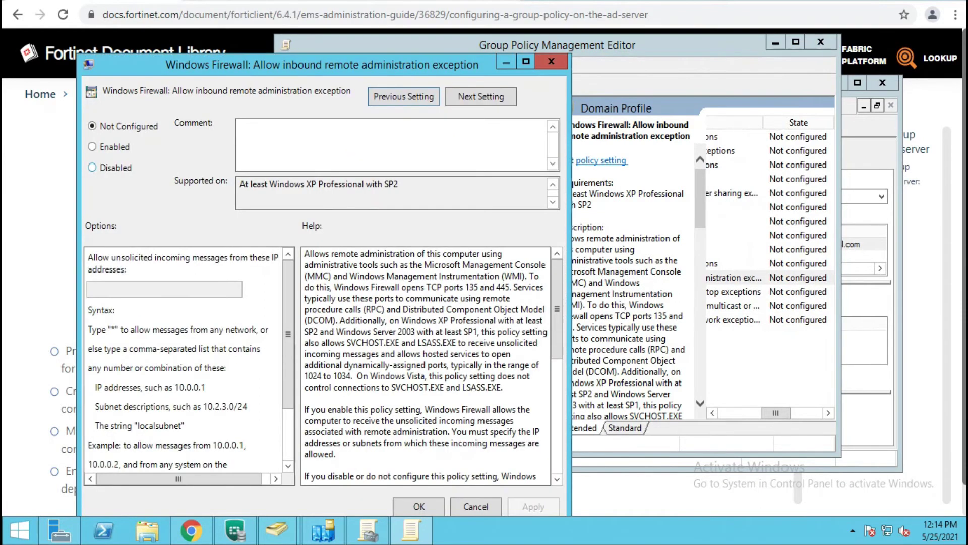
{"action": "left_click", "coordinate": [92, 147]}
{"action": "left_click", "coordinate": [88, 288]}
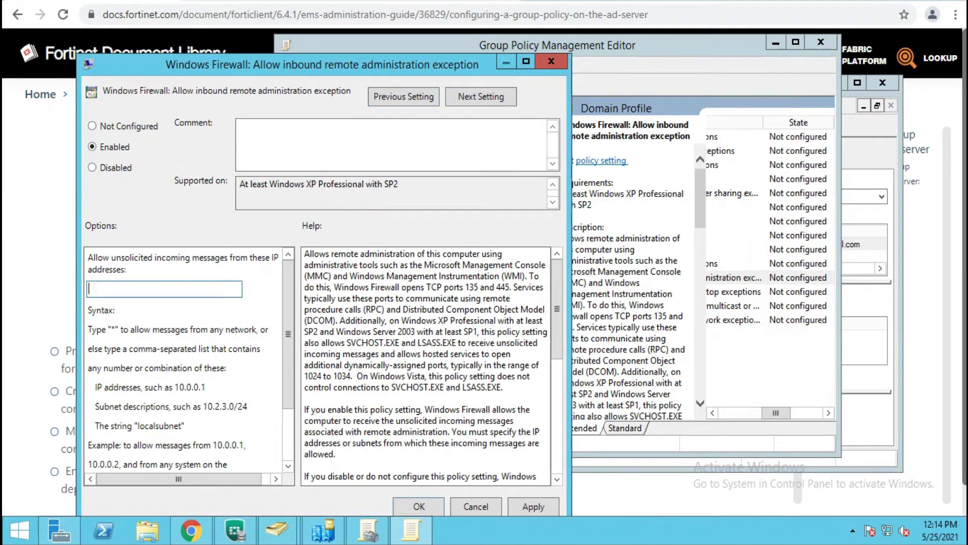
{"action": "type", "text": "192.168.10.50"}
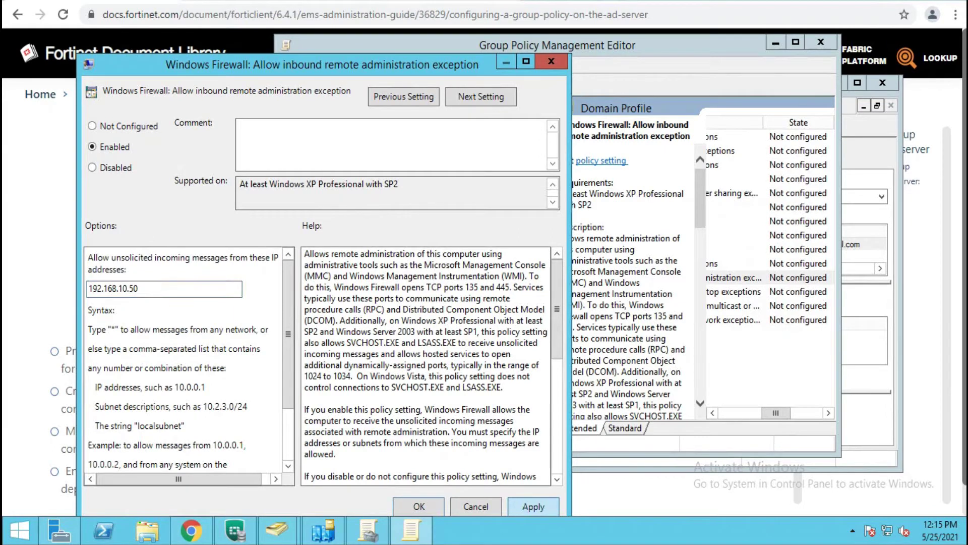
{"action": "left_click", "coordinate": [533, 506]}
{"action": "left_click", "coordinate": [418, 506]}
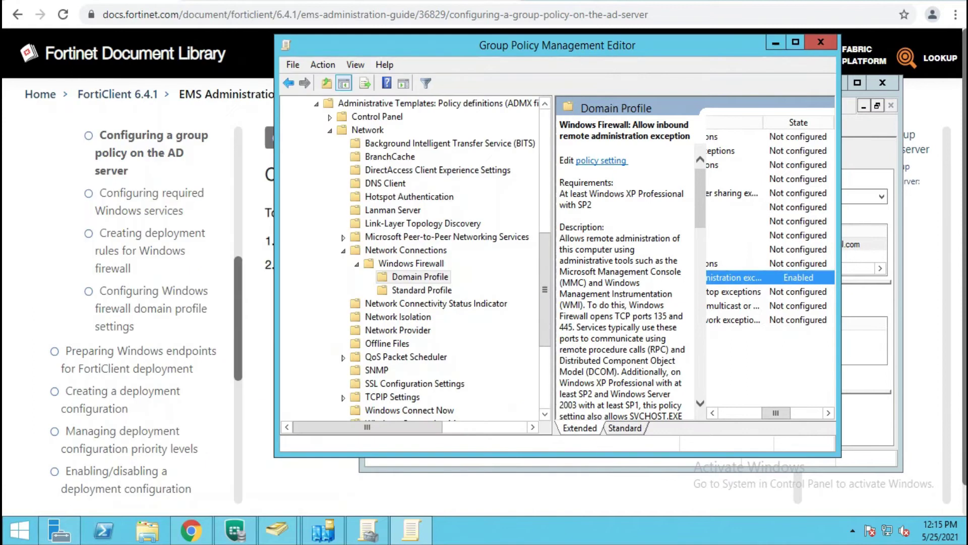
Step: Select the 'Allow inbound Remote Desktop exceptions' setting and bring up its actions
{"action": "left_click_drag", "start_coordinate": [775, 413], "coordinate": [756, 412]}
{"action": "scroll", "coordinate": [770, 275], "scroll_direction": "left", "scroll_amount": 3}
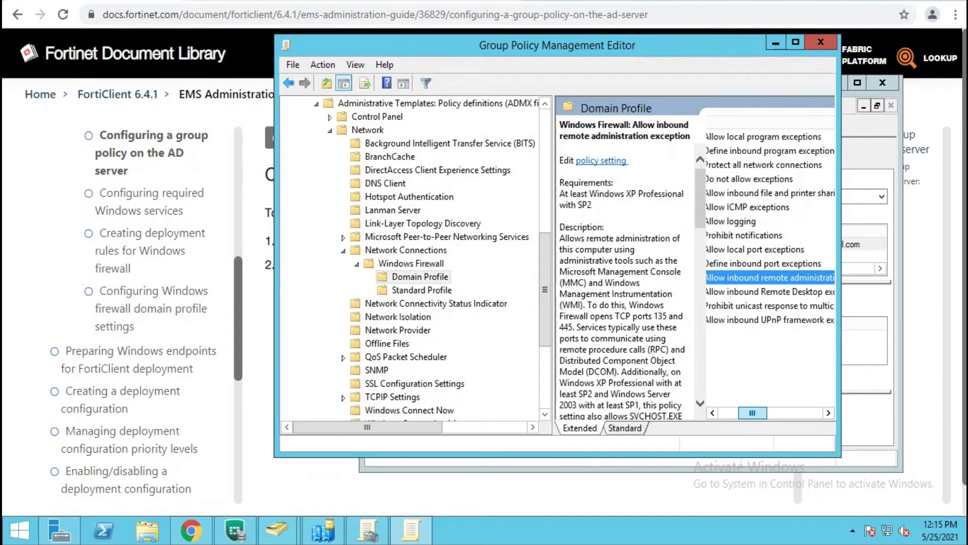
{"action": "scroll", "coordinate": [770, 275], "scroll_direction": "right", "scroll_amount": 3}
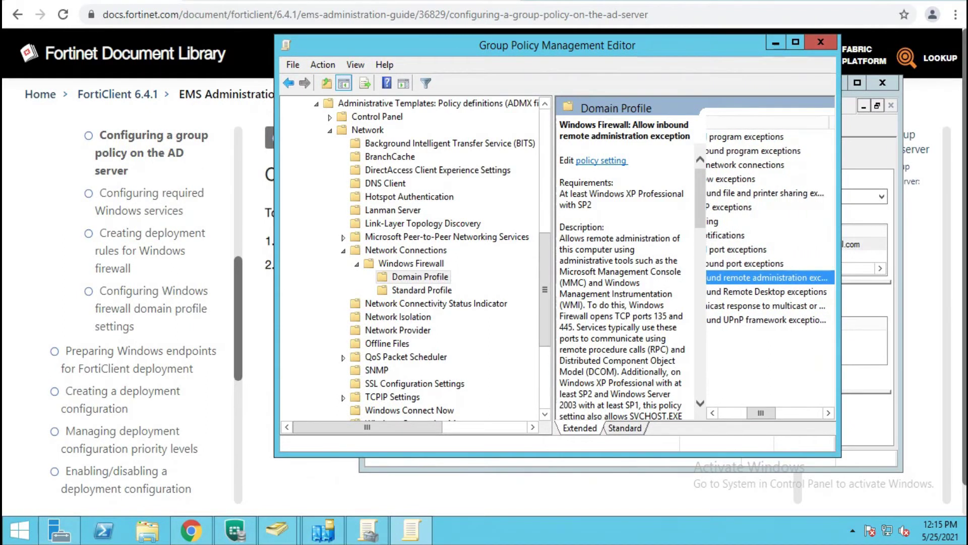
{"action": "left_click", "coordinate": [748, 291]}
{"action": "right_click", "coordinate": [748, 297]}
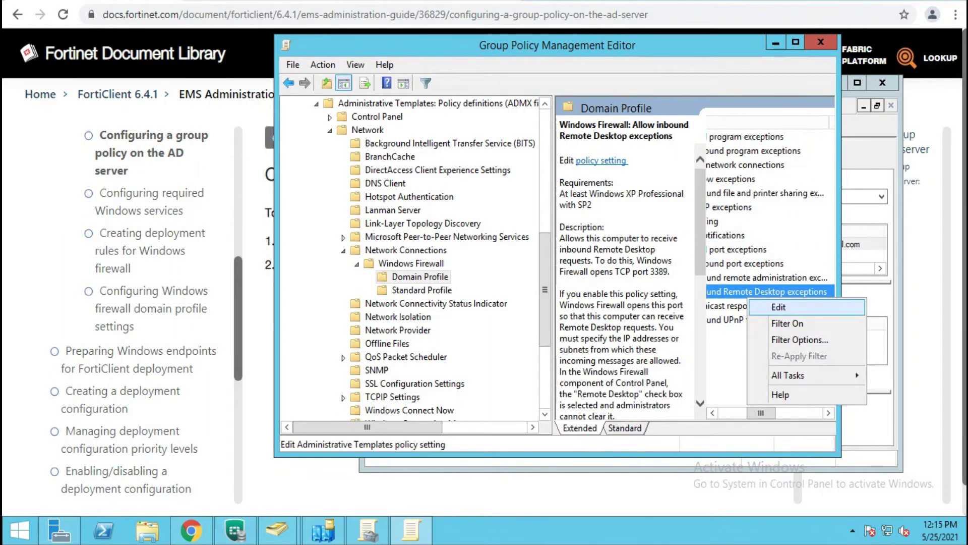
Step: Enable 'Allow inbound Remote Desktop exceptions' with 192.168.10.50 as the allowed IP address
{"action": "left_click", "coordinate": [779, 307]}
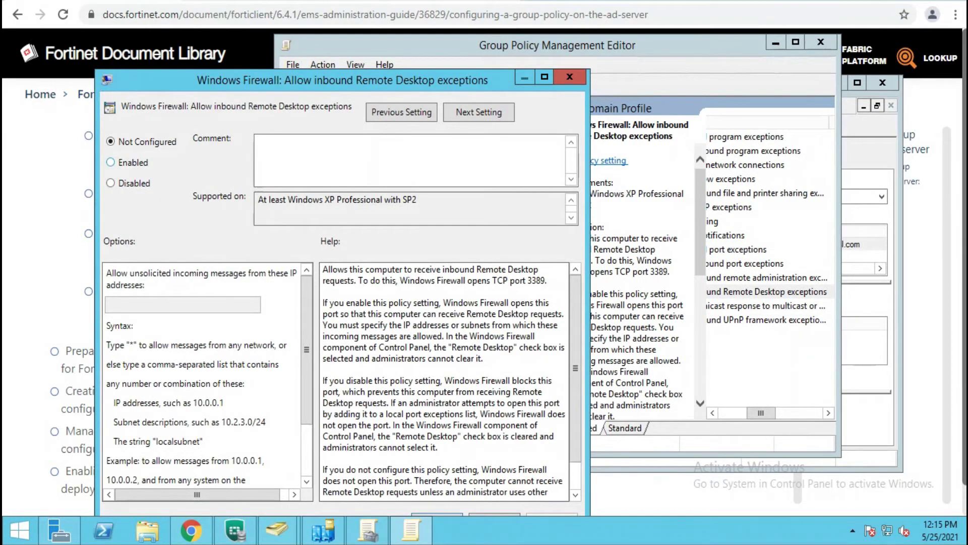
{"action": "left_click", "coordinate": [110, 162]}
{"action": "left_click", "coordinate": [108, 304]}
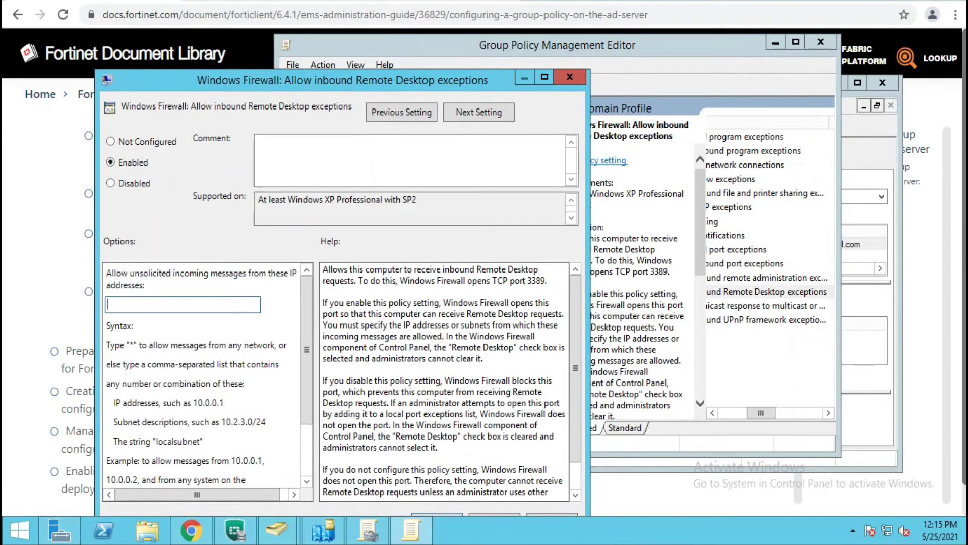
{"action": "type", "text": "192.168.10.50"}
{"action": "key", "text": "super+Up"}
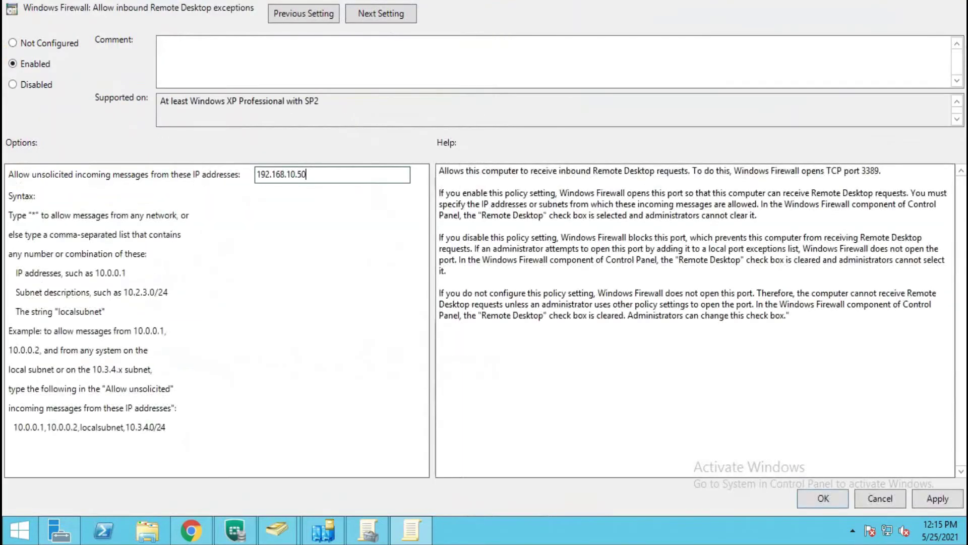
{"action": "key", "text": "Return"}
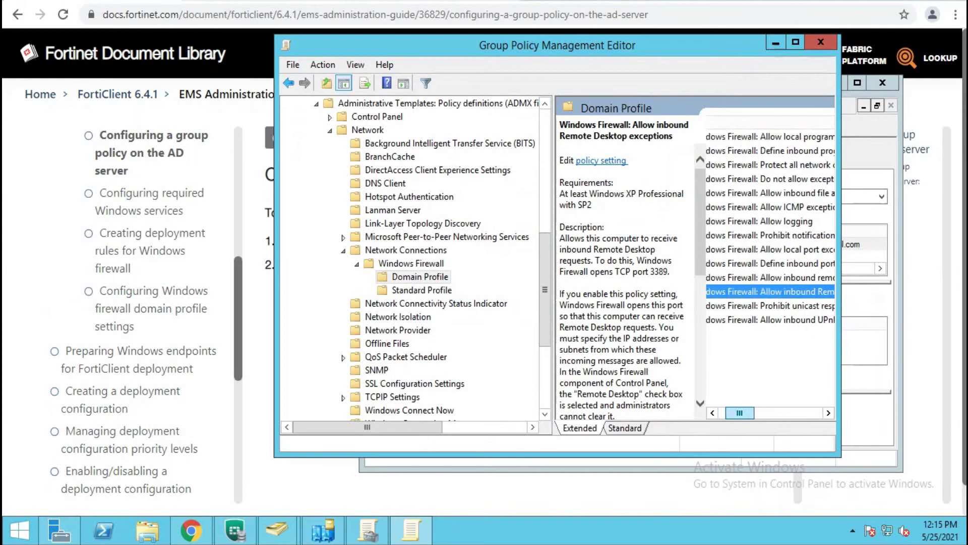
{"action": "left_click_drag", "start_coordinate": [772, 412], "coordinate": [744, 412]}
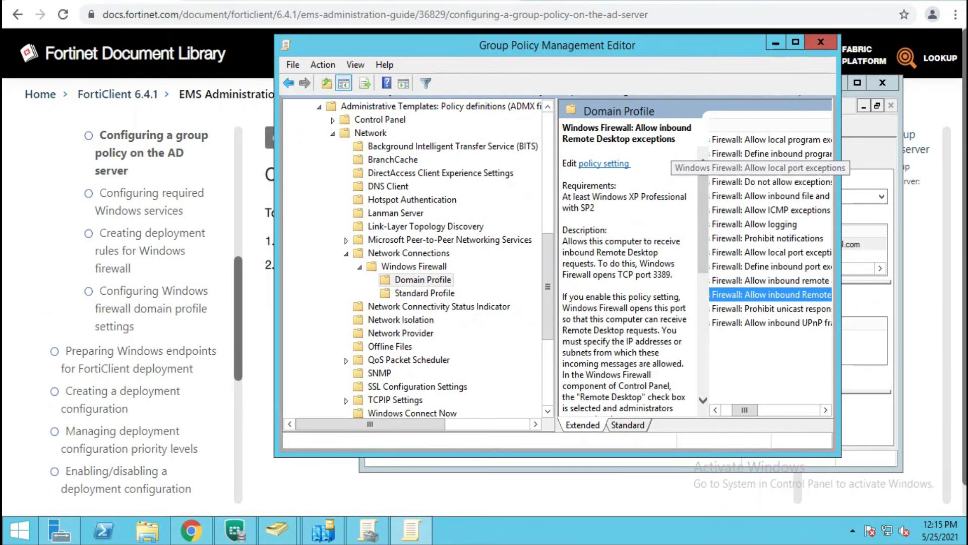
Step: Enable the Domain Profile's inbound file and printer sharing exception for 192.168.10.50
{"action": "left_click", "coordinate": [770, 195]}
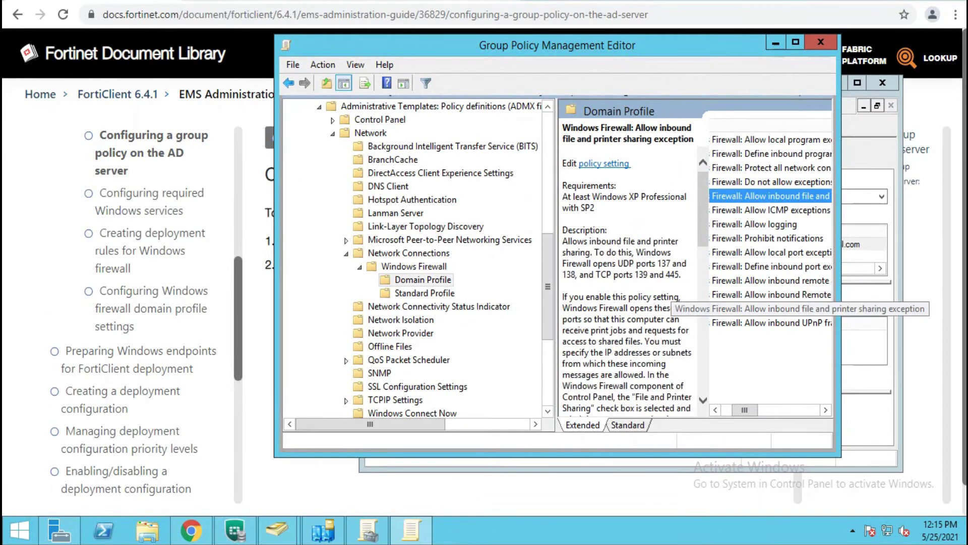
{"action": "left_click_drag", "start_coordinate": [744, 410], "coordinate": [768, 409]}
{"action": "right_click", "coordinate": [726, 198]}
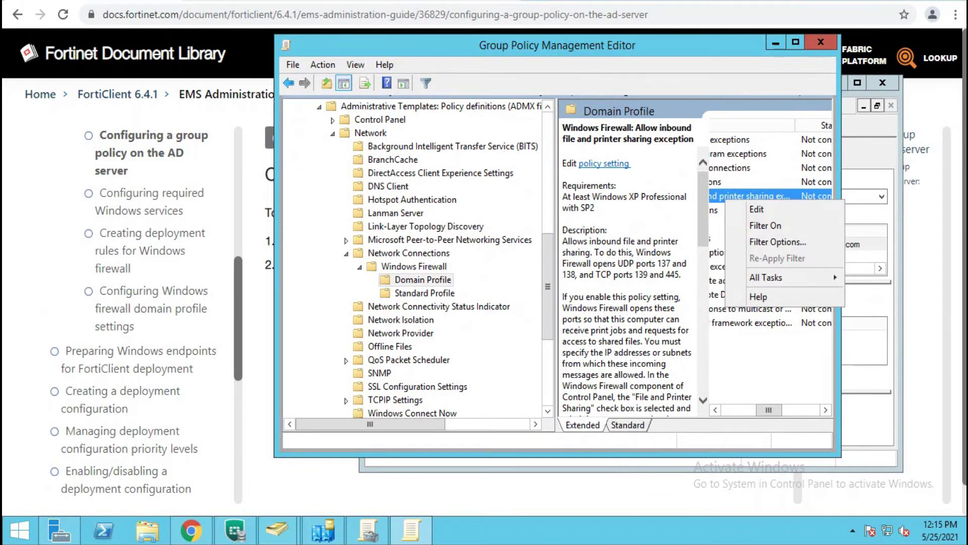
{"action": "left_click", "coordinate": [741, 209]}
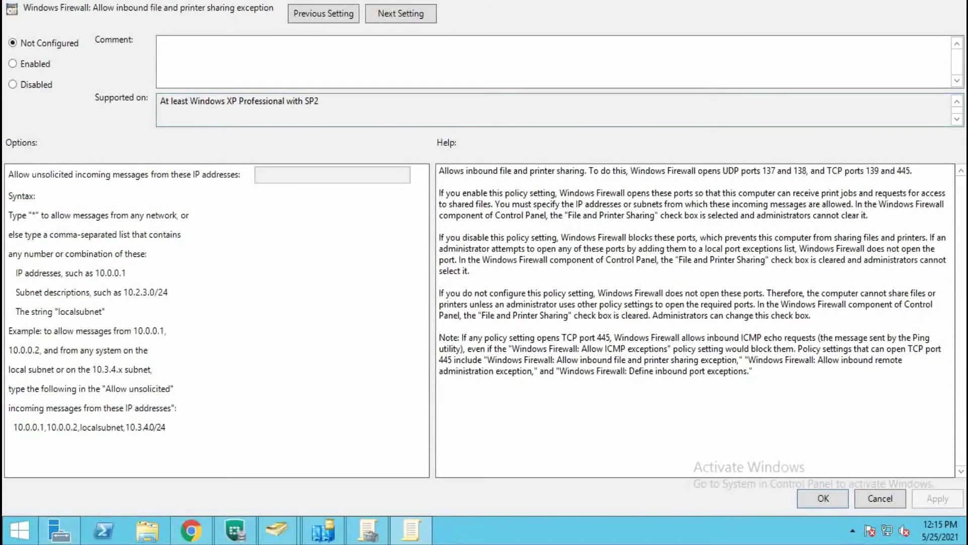
{"action": "left_click", "coordinate": [13, 63]}
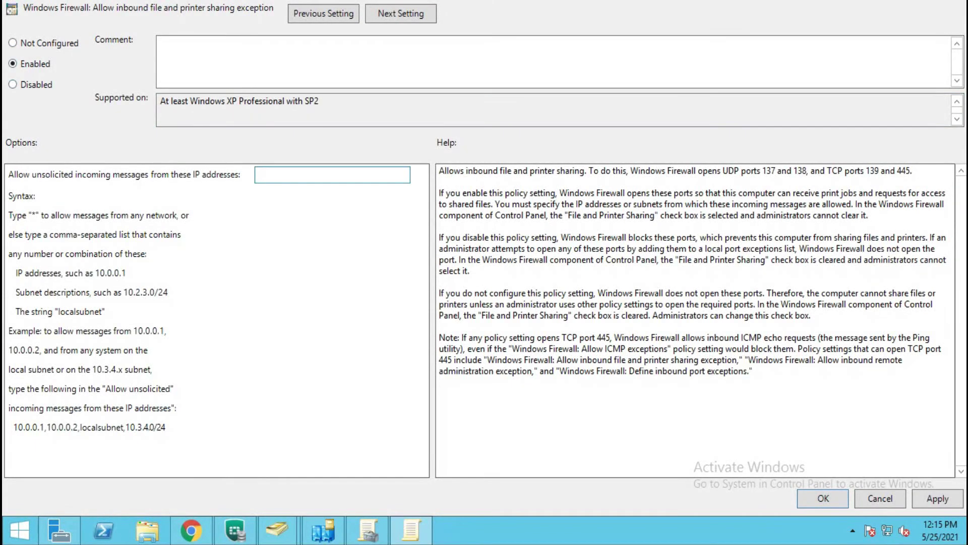
{"action": "type", "text": "192.168.10.50"}
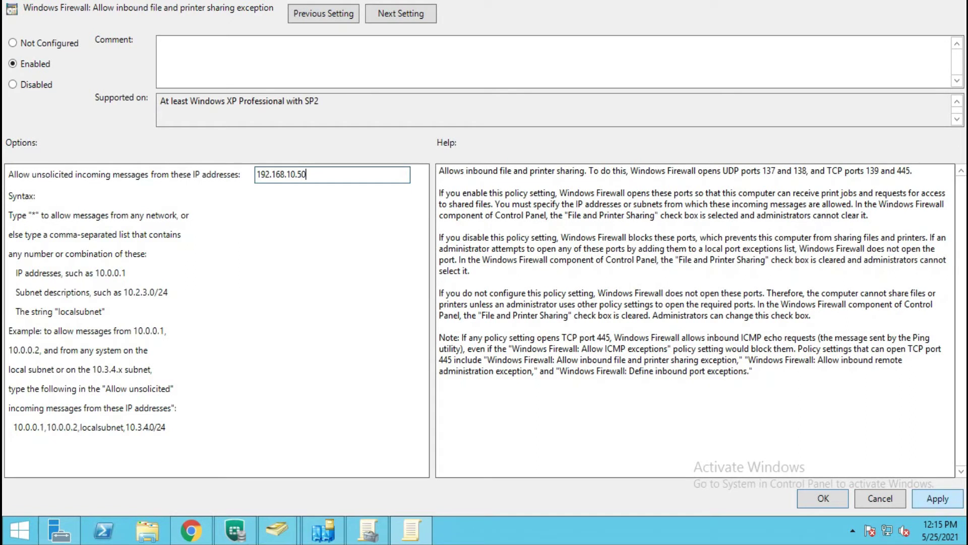
{"action": "left_click", "coordinate": [937, 498]}
{"action": "left_click", "coordinate": [823, 497]}
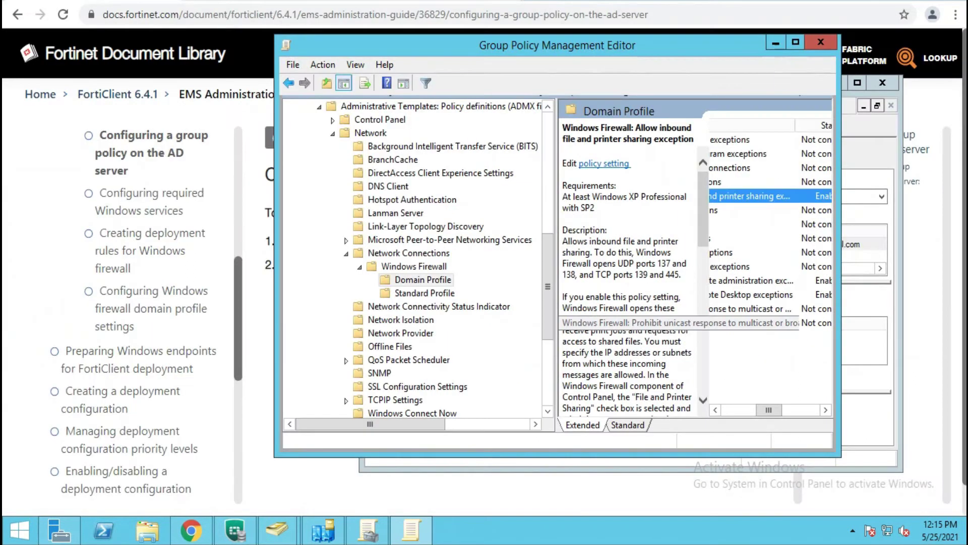
{"action": "left_click_drag", "start_coordinate": [768, 410], "coordinate": [747, 410]}
Step: Enable Allow ICMP exceptions in the Domain Profile with 'Allow inbound echo request' ticked
{"action": "key", "text": "Down"}
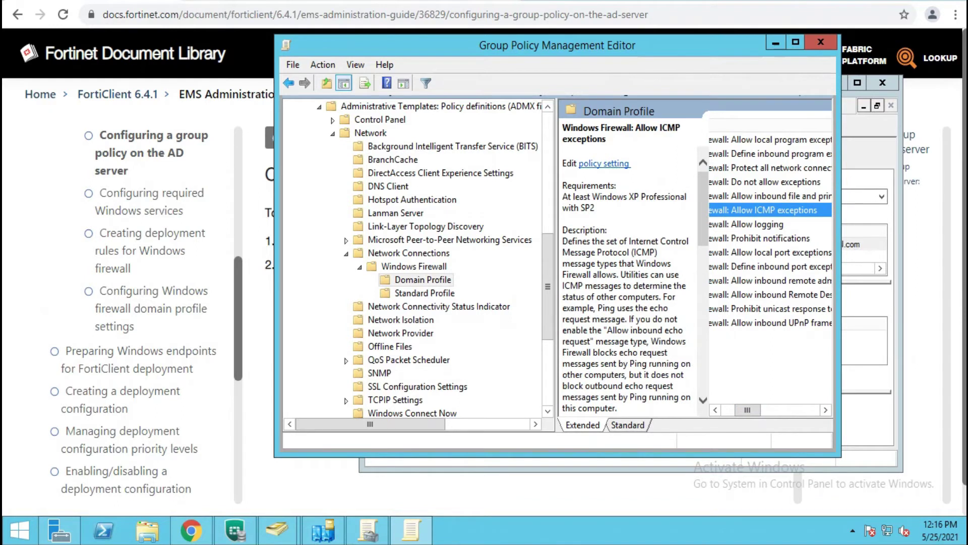
{"action": "right_click", "coordinate": [753, 208]}
{"action": "left_click", "coordinate": [784, 217]}
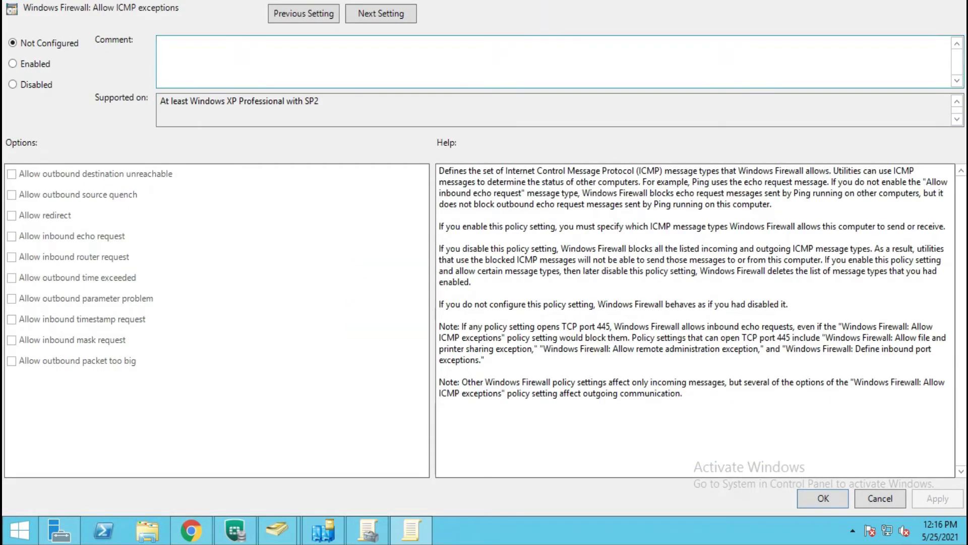
{"action": "left_click", "coordinate": [13, 64]}
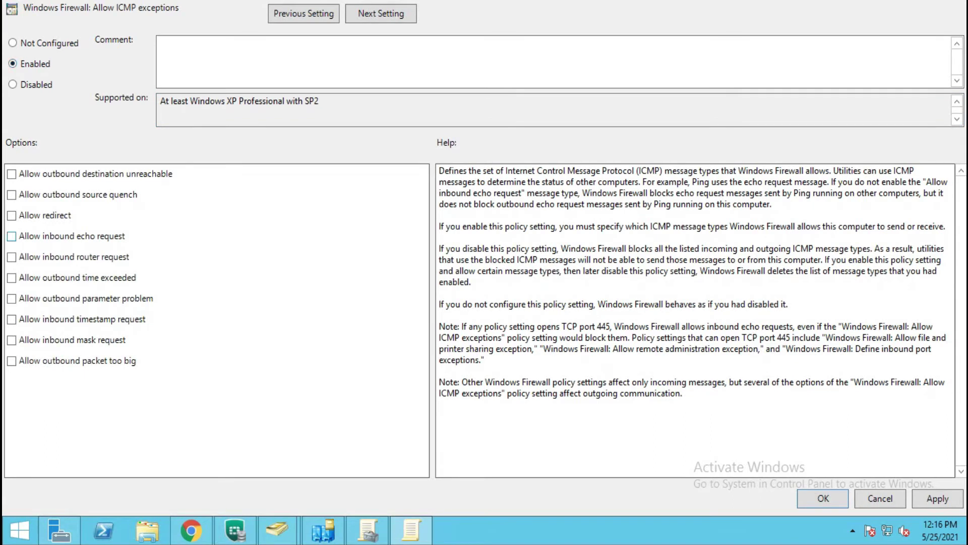
{"action": "key", "text": "space"}
{"action": "key", "text": "Return"}
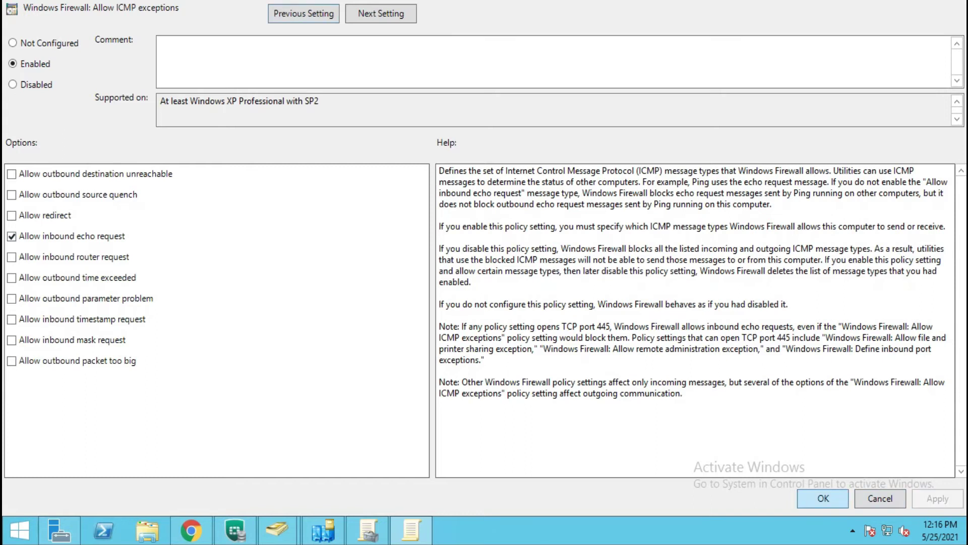
{"action": "key", "text": "Return"}
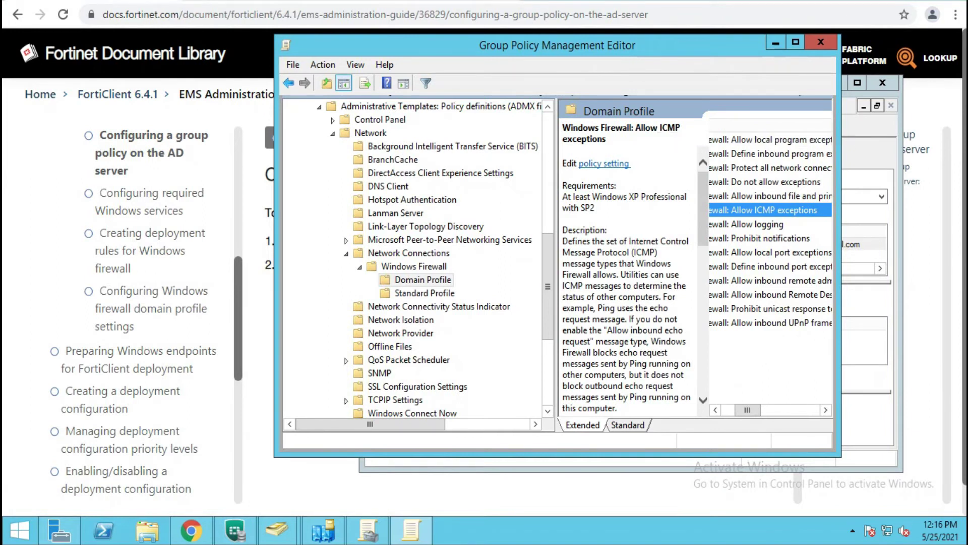
Step: Collapse the Security Settings branch and close the Group Policy Management Editor
{"action": "scroll", "coordinate": [414, 257], "scroll_direction": "down", "scroll_amount": 4}
{"action": "scroll", "coordinate": [413, 258], "scroll_direction": "up", "scroll_amount": 5}
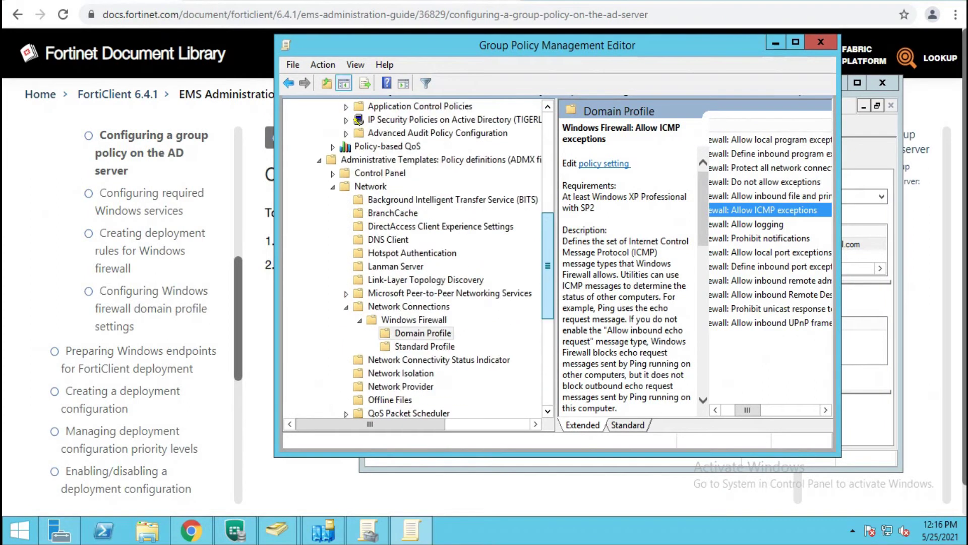
{"action": "scroll", "coordinate": [413, 257], "scroll_direction": "up", "scroll_amount": 3}
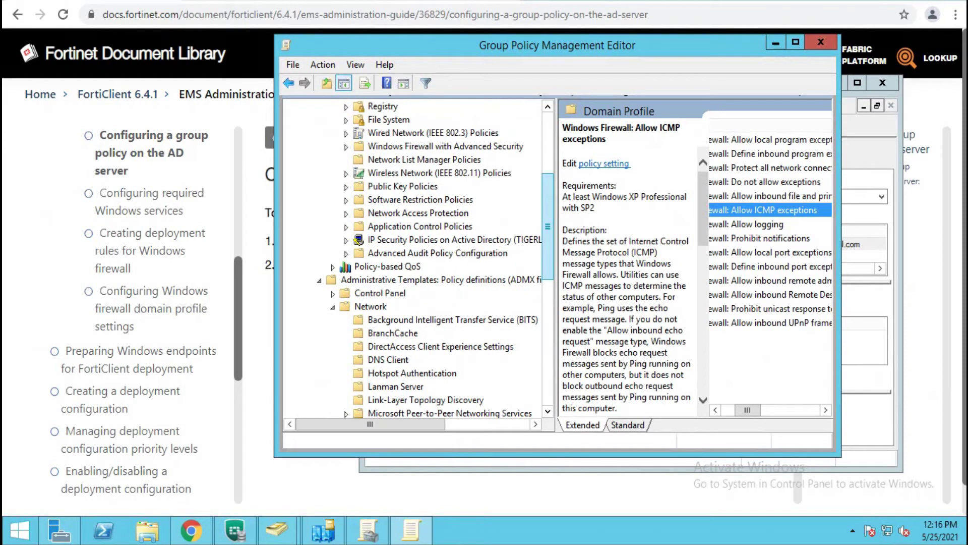
{"action": "scroll", "coordinate": [414, 257], "scroll_direction": "up", "scroll_amount": 4}
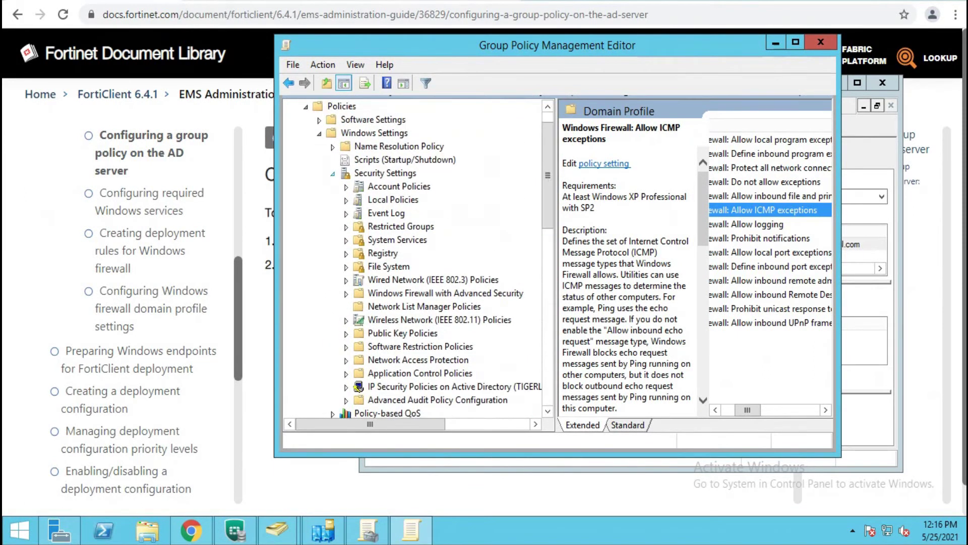
{"action": "left_click", "coordinate": [332, 173]}
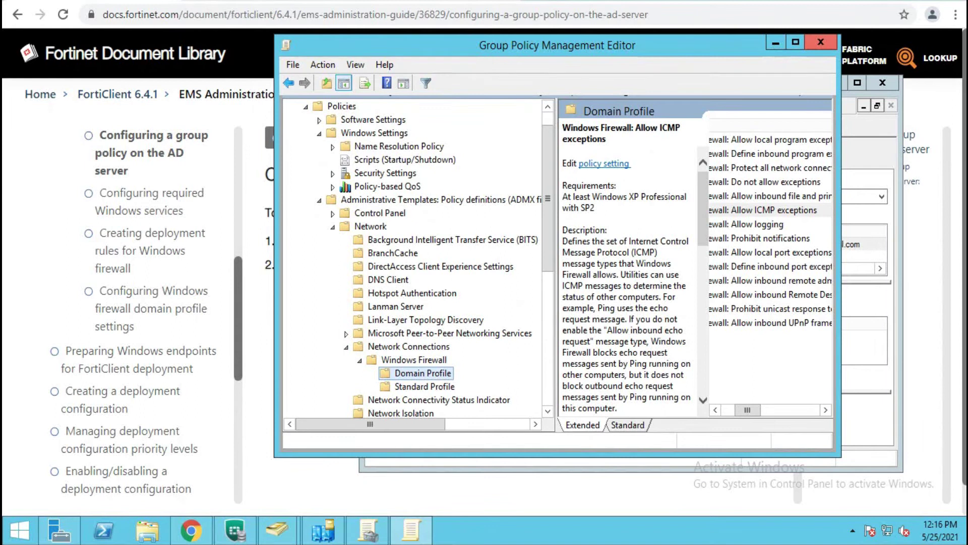
{"action": "left_click", "coordinate": [821, 41]}
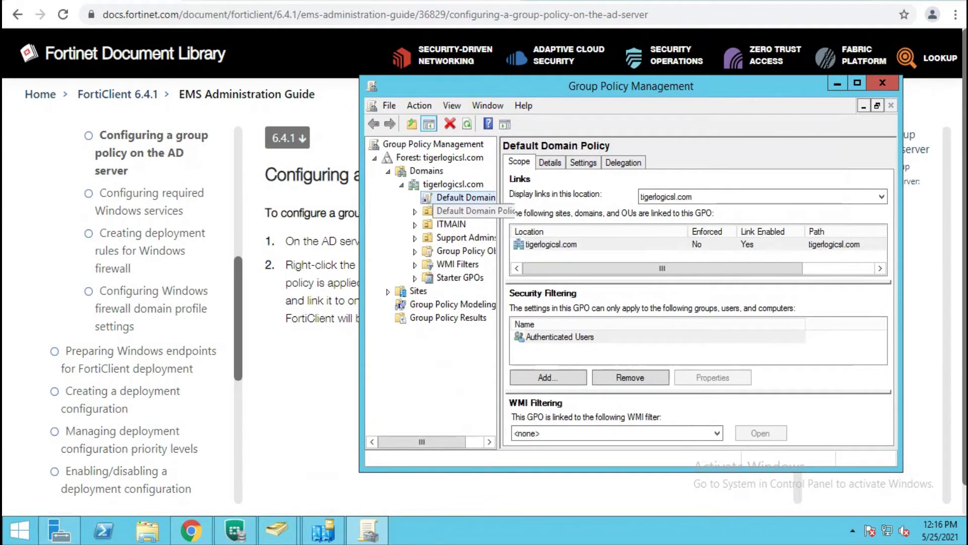
Step: Set the Default Domain Policy link to tigerlogicsl.com as Enforced
{"action": "right_click", "coordinate": [439, 197]}
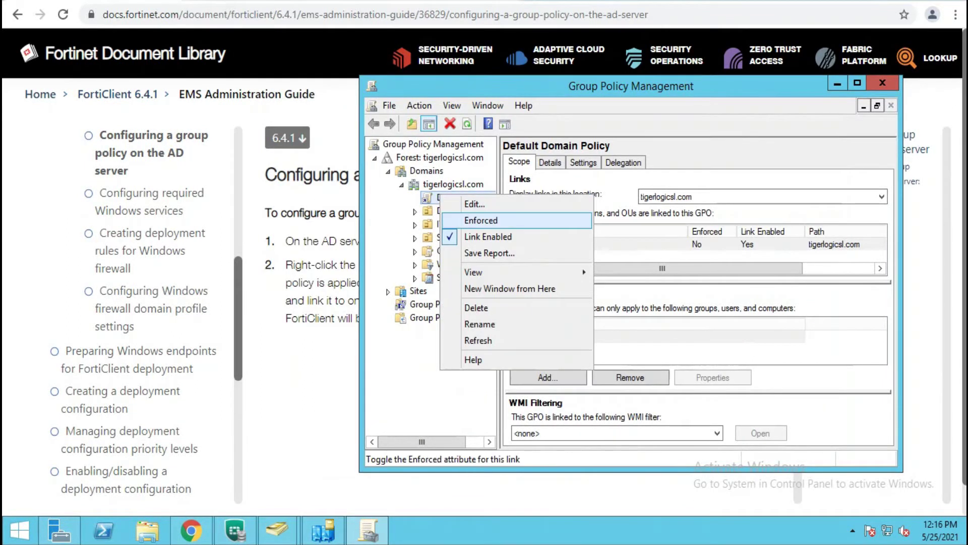
{"action": "left_click", "coordinate": [481, 220]}
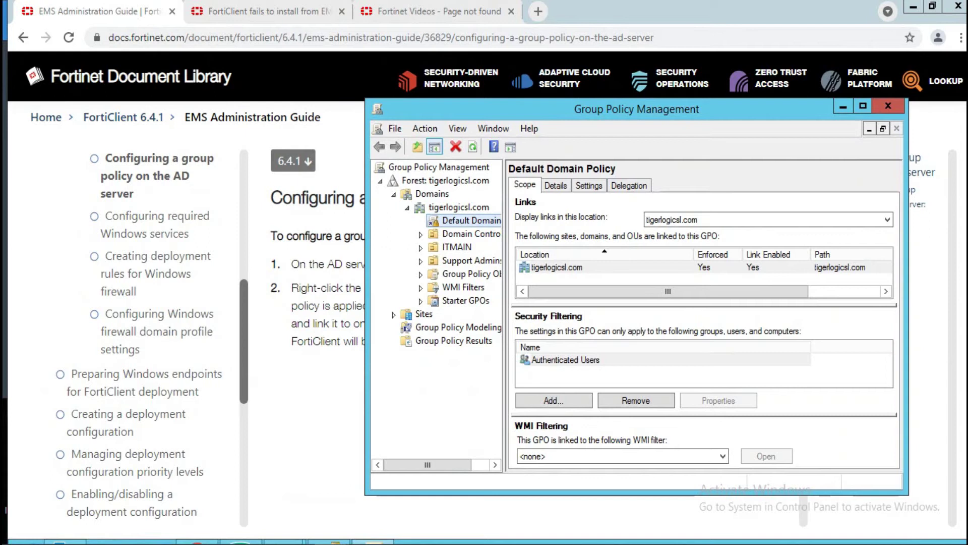
{"action": "mouse_move", "coordinate": [402, 542]}
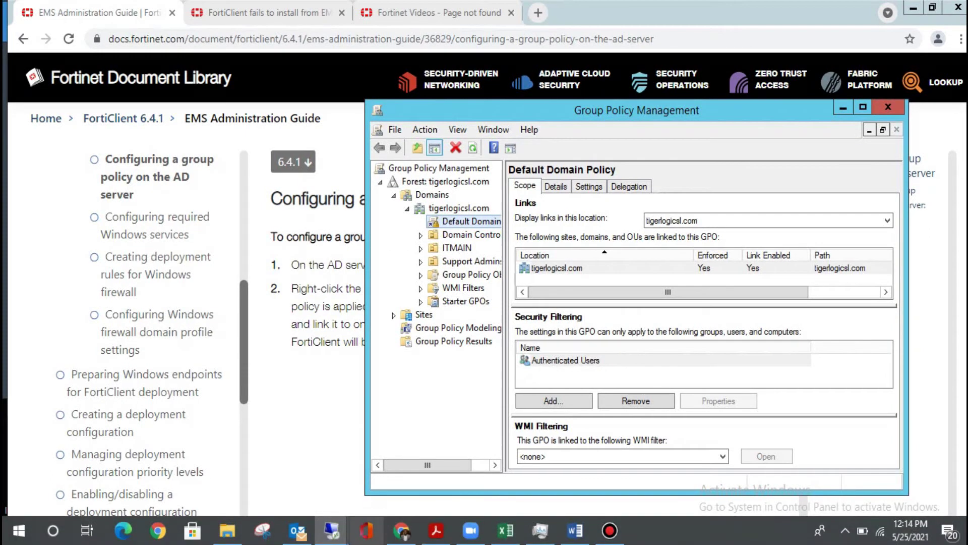
{"action": "mouse_move", "coordinate": [331, 530]}
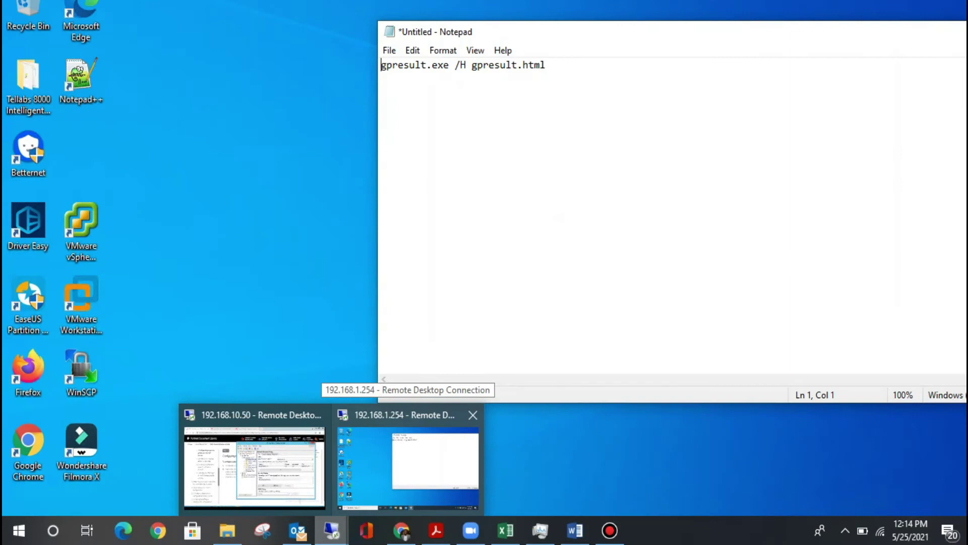
Step: Open a Command Prompt on the 192.168.1.254 remote session
{"action": "left_click", "coordinate": [406, 418]}
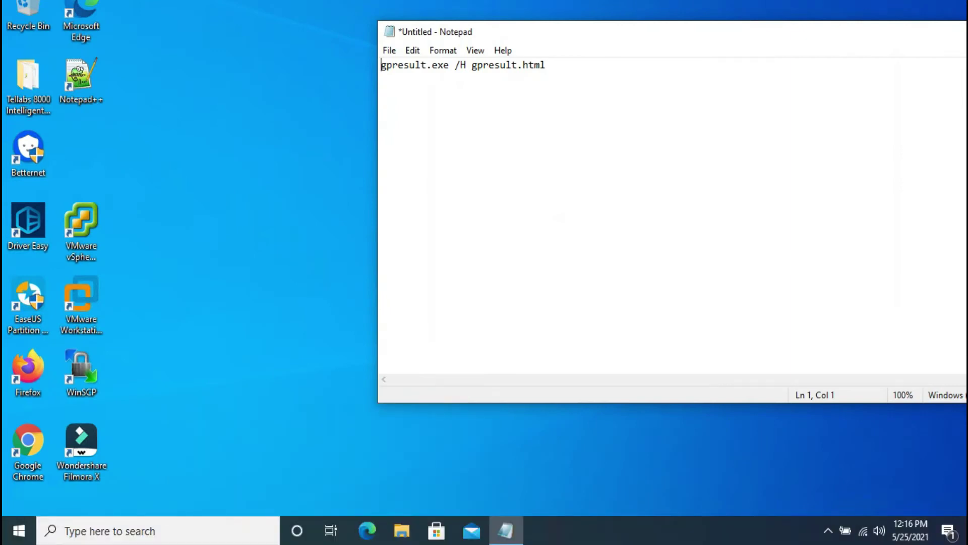
{"action": "key", "text": "super+r"}
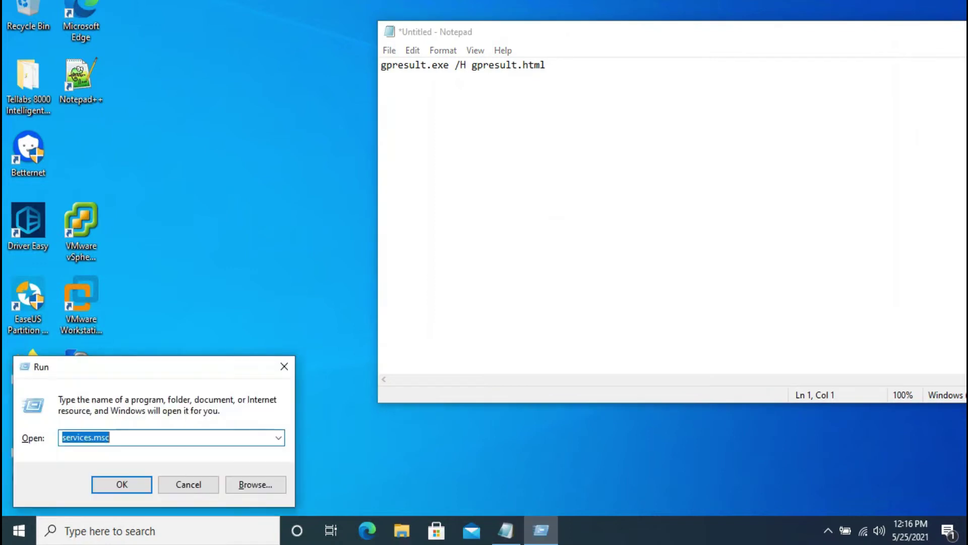
{"action": "key", "text": "Return"}
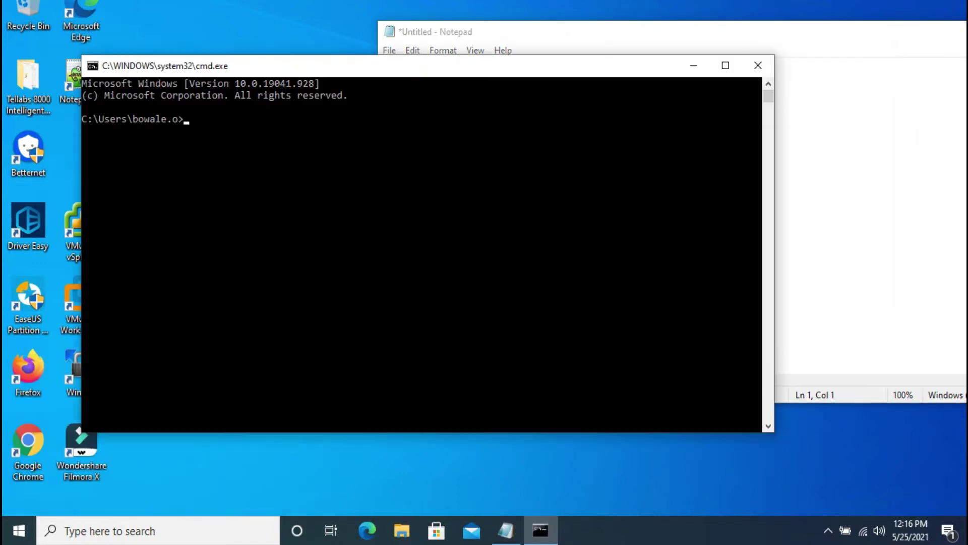
Step: Paste and run 'gpresult.exe /H gpresult.html' from the notes, then close the Command Prompt
{"action": "left_click_drag", "start_coordinate": [428, 66], "coordinate": [516, 174]}
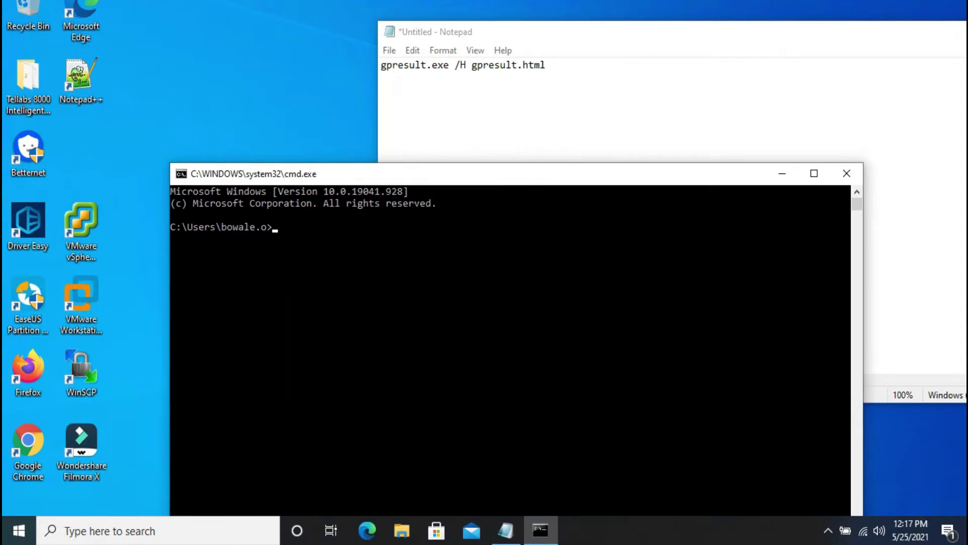
{"action": "left_click_drag", "start_coordinate": [546, 65], "coordinate": [381, 64]}
{"action": "key", "text": "super+c"}
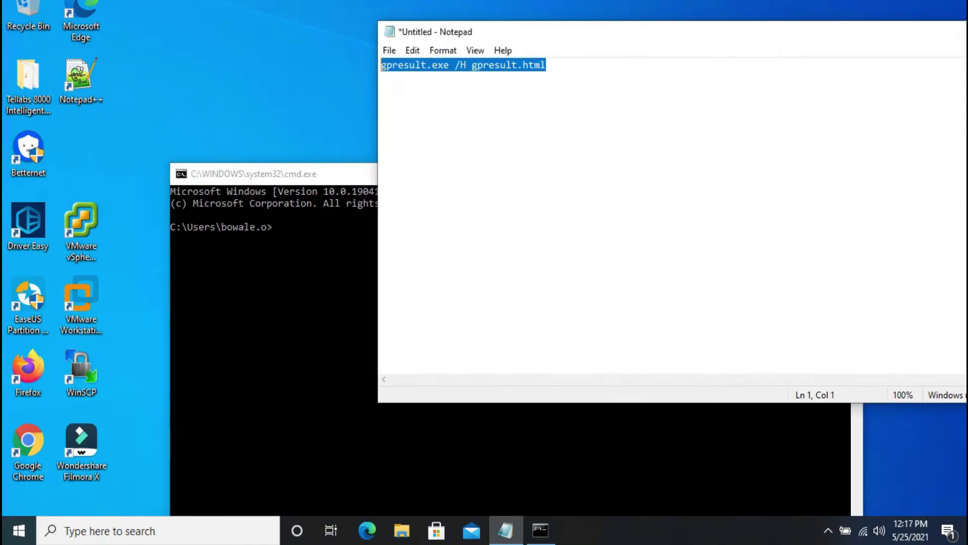
{"action": "key", "text": "alt+Tab"}
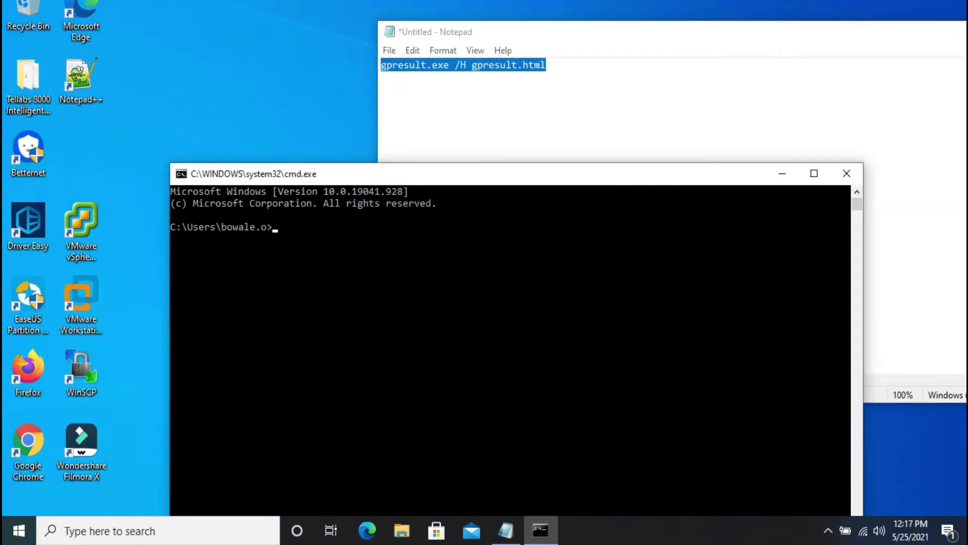
{"action": "right_click", "coordinate": [310, 250]}
{"action": "key", "text": "Return"}
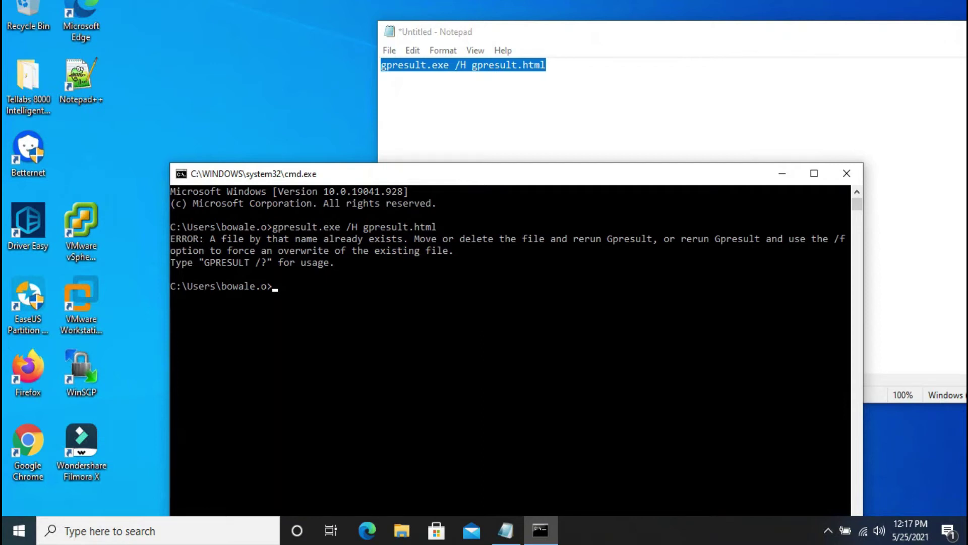
{"action": "left_click", "coordinate": [460, 65]}
{"action": "key", "text": "alt+Tab"}
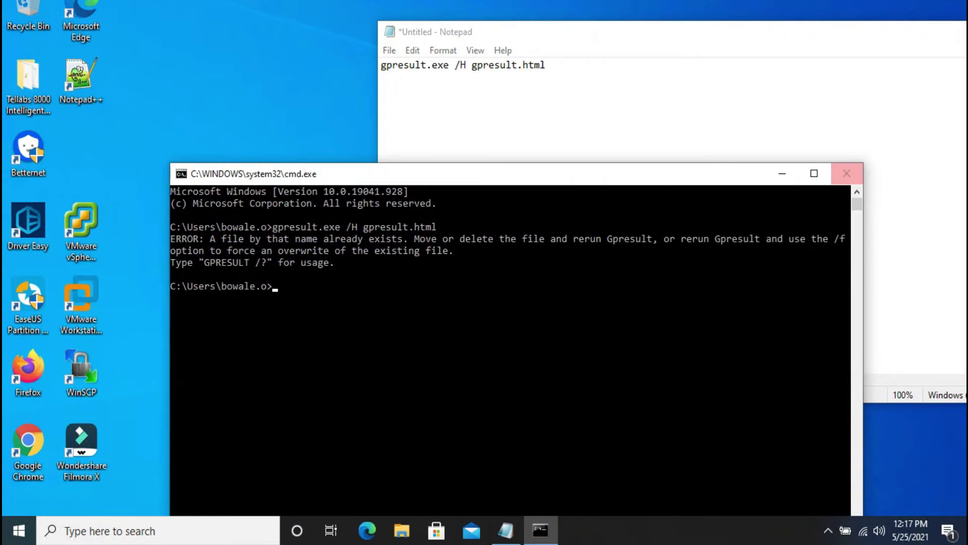
{"action": "left_click", "coordinate": [846, 174]}
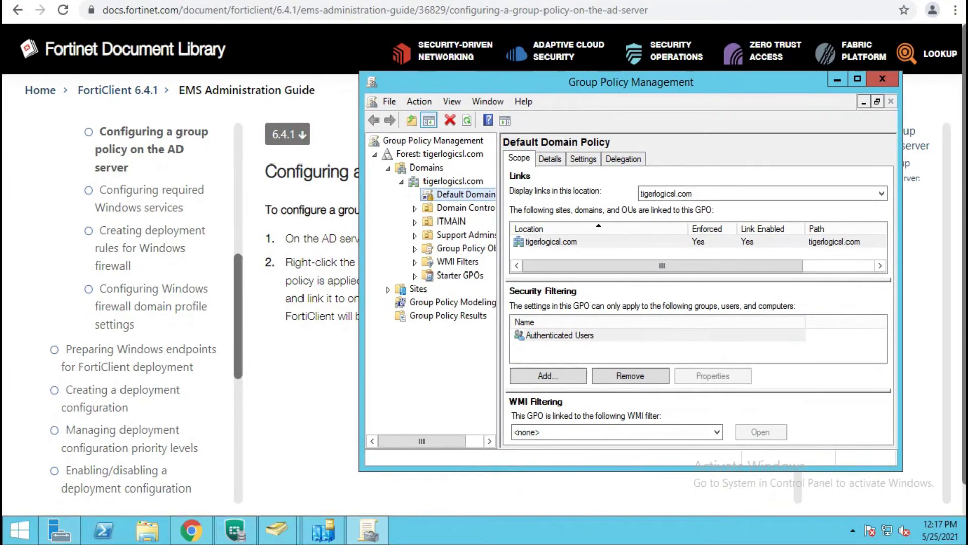
Step: In EMS, go to Deployment & Installers > FortiClient Installer and start adding a deployment package
{"action": "left_click", "coordinate": [236, 529]}
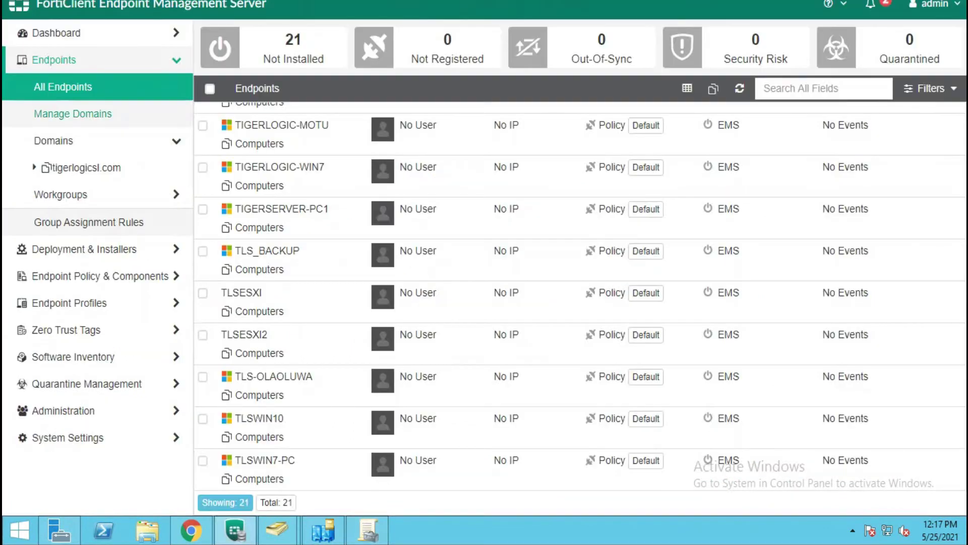
{"action": "left_click", "coordinate": [95, 59]}
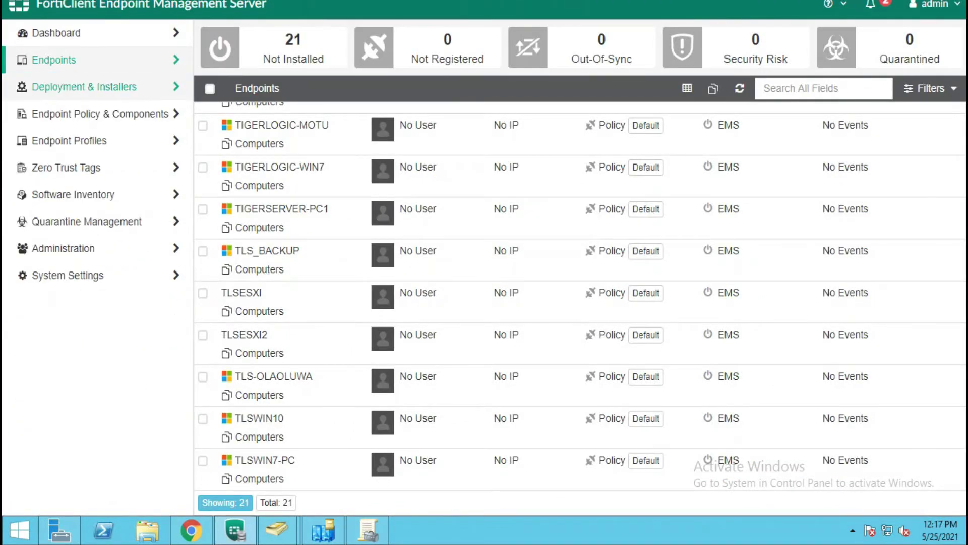
{"action": "left_click", "coordinate": [96, 86]}
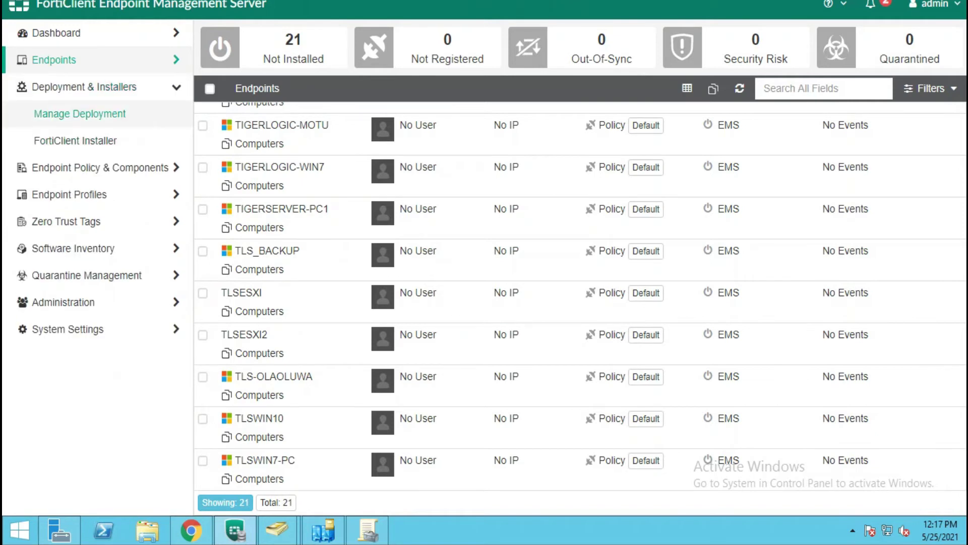
{"action": "left_click", "coordinate": [80, 113]}
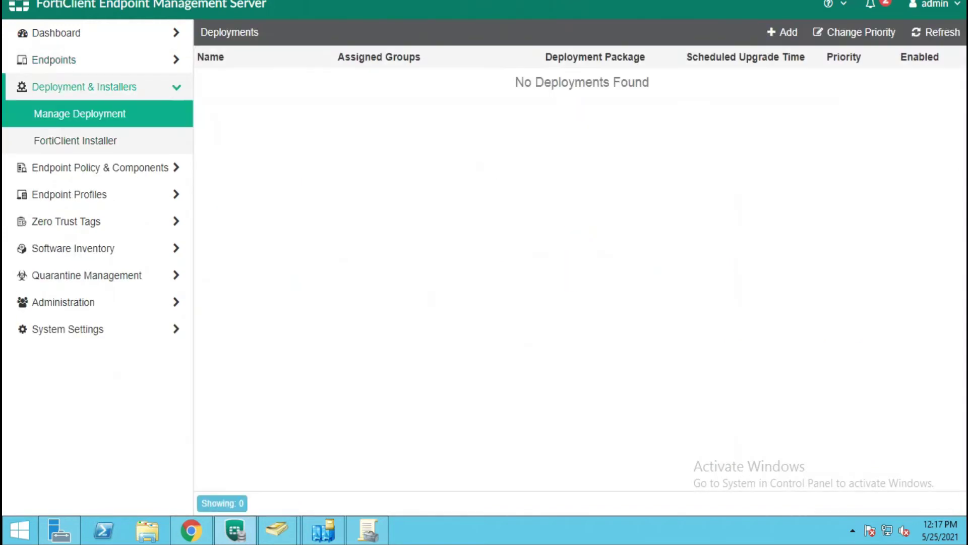
{"action": "left_click", "coordinate": [75, 140]}
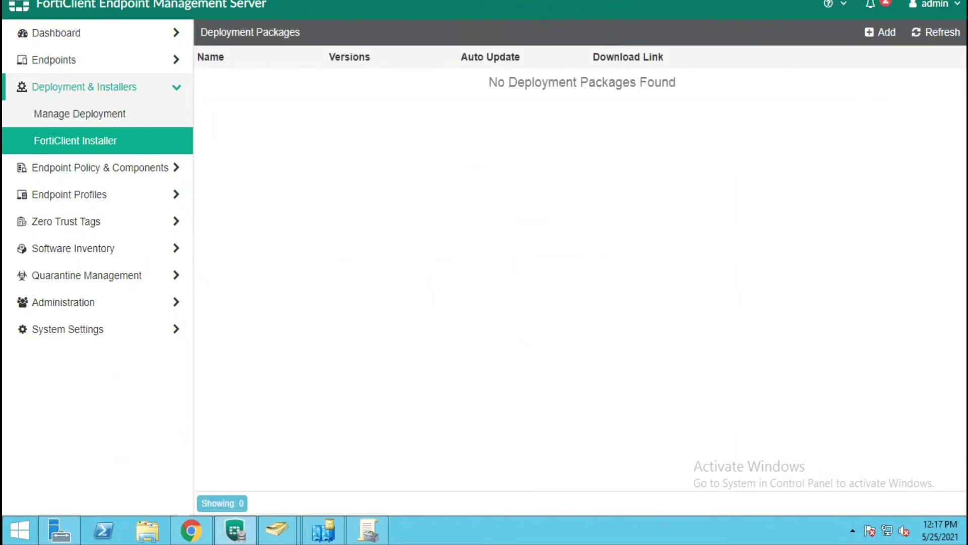
{"action": "left_click", "coordinate": [880, 32]}
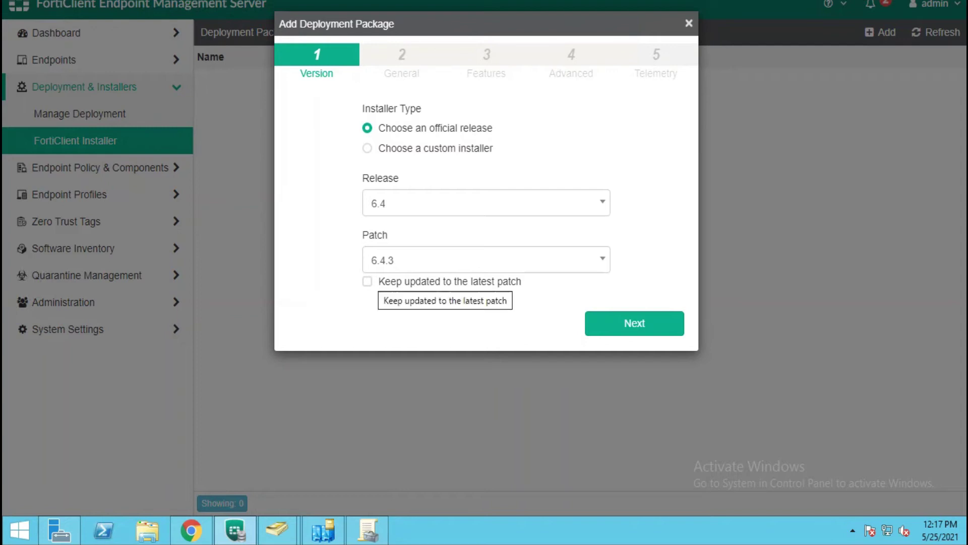
Step: Choose release 6.4 patch 6.4.3 kept on latest patch, and name the package Forticlient_Installation
{"action": "left_click", "coordinate": [373, 282]}
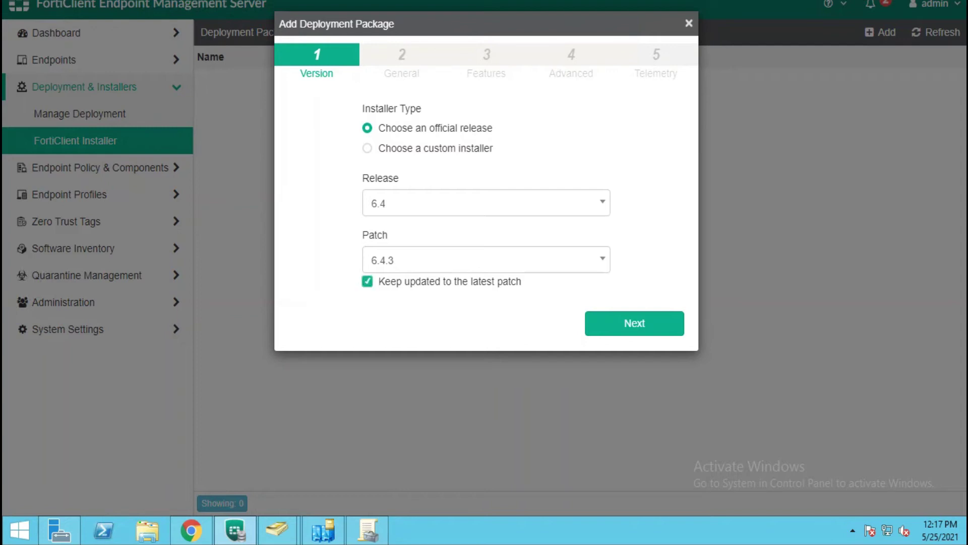
{"action": "left_click", "coordinate": [485, 202]}
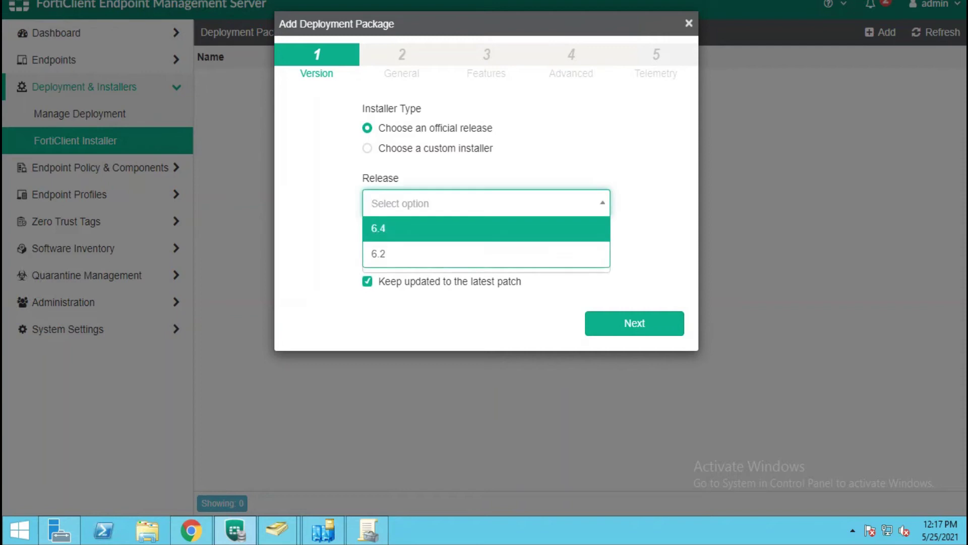
{"action": "left_click", "coordinate": [485, 228]}
{"action": "left_click", "coordinate": [486, 260]}
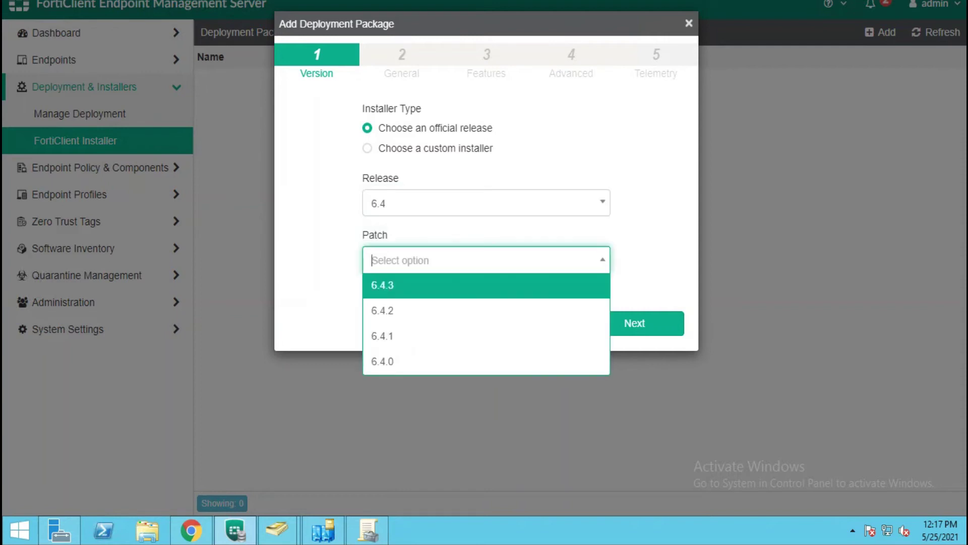
{"action": "key", "text": "Up"}
{"action": "key", "text": "Return"}
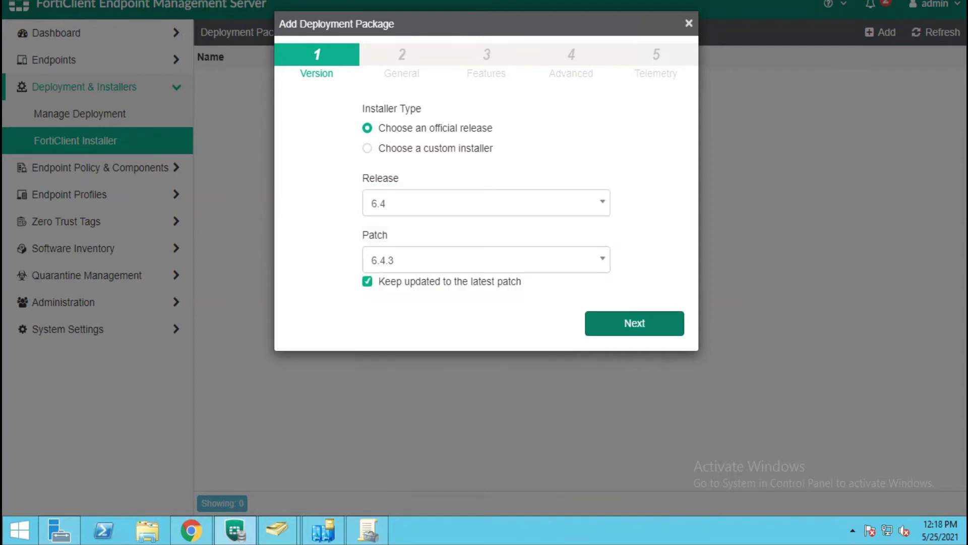
{"action": "left_click", "coordinate": [634, 323]}
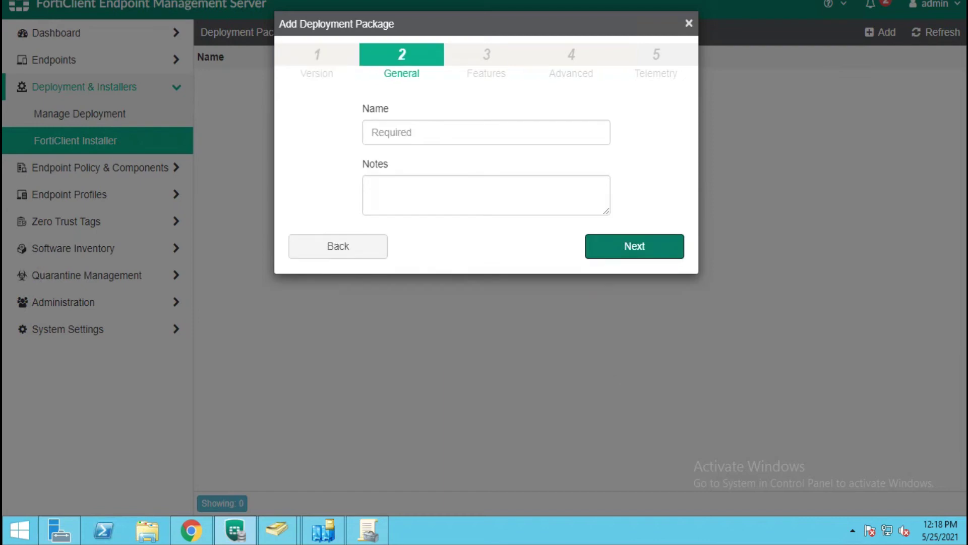
{"action": "type", "text": "Forticlient"}
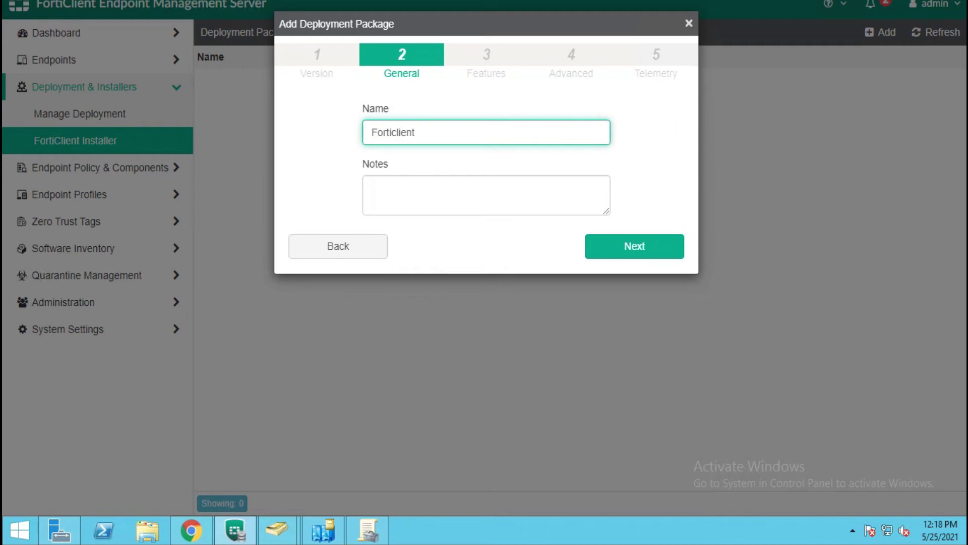
{"action": "type", "text": "_Installation"}
{"action": "left_click", "coordinate": [634, 246]}
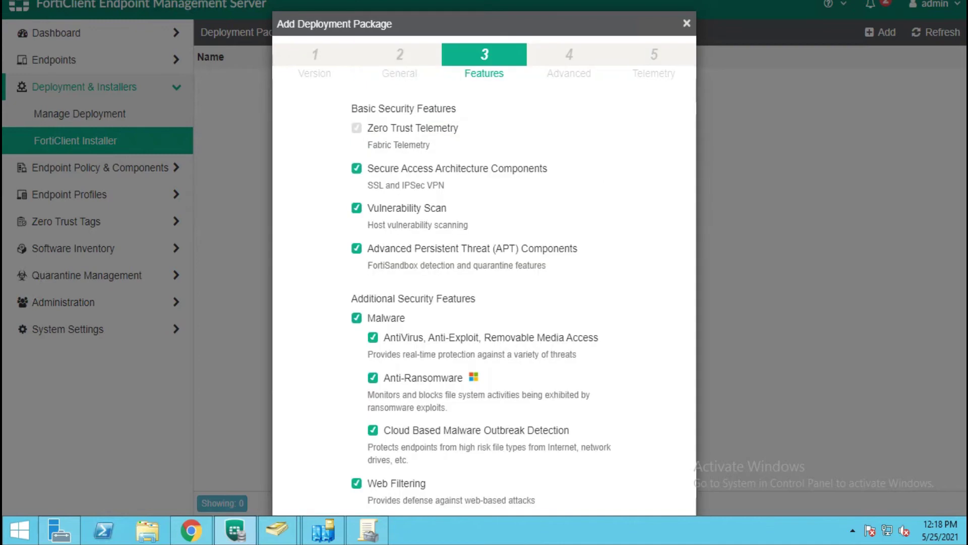
Step: Keep all security features including Single Sign-On Mobility Agent enabled and continue to Advanced
{"action": "scroll", "coordinate": [484, 273], "scroll_direction": "down", "scroll_amount": 4}
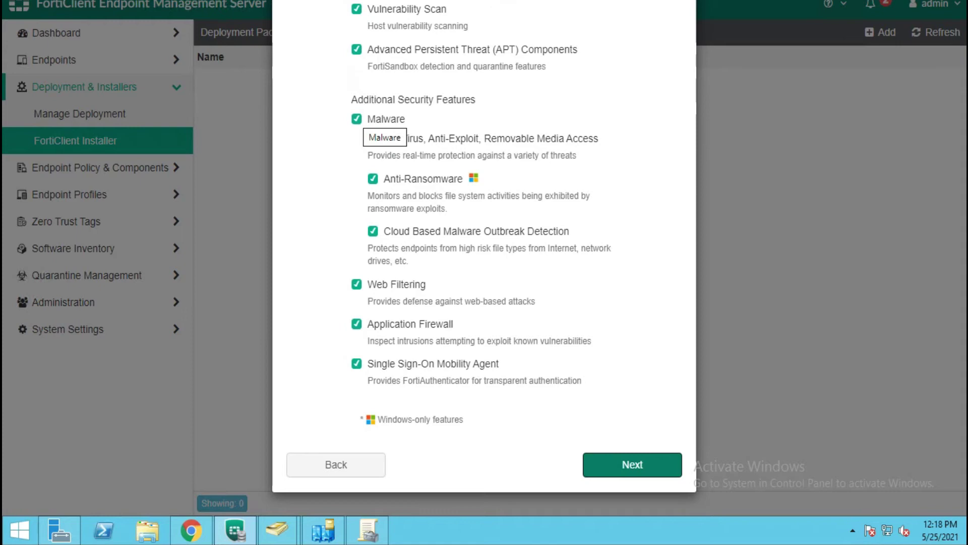
{"action": "left_click", "coordinate": [356, 363]}
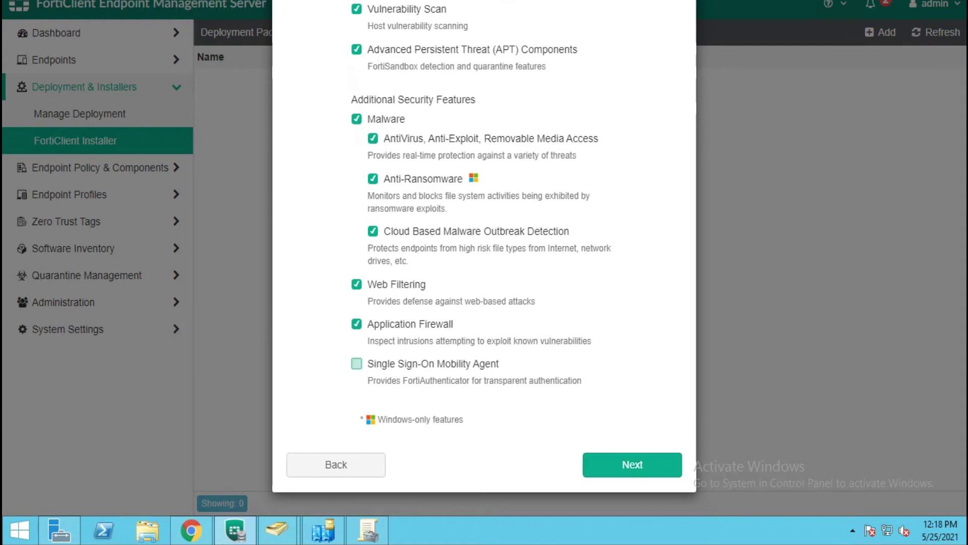
{"action": "scroll", "coordinate": [356, 363], "scroll_direction": "up", "scroll_amount": 4}
{"action": "scroll", "coordinate": [484, 273], "scroll_direction": "down", "scroll_amount": 5}
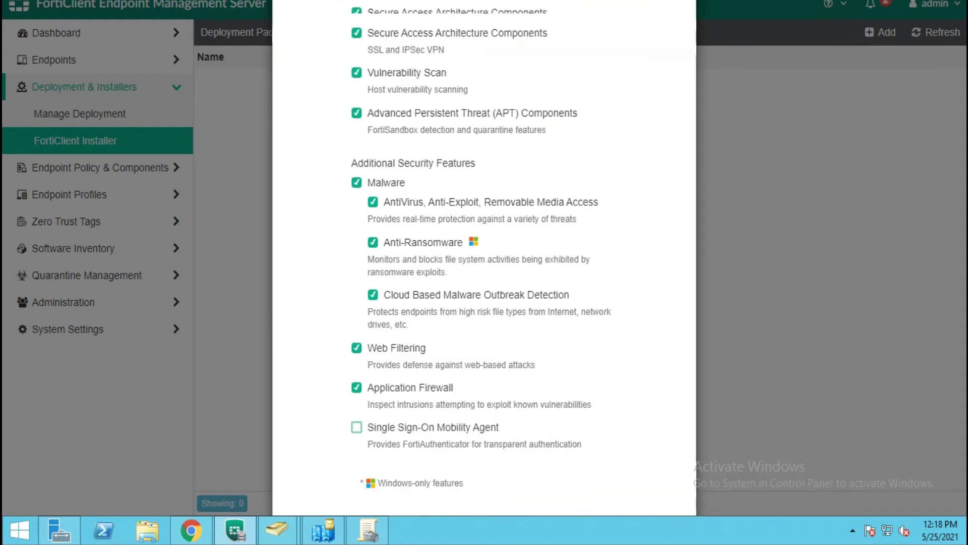
{"action": "scroll", "coordinate": [484, 273], "scroll_direction": "up", "scroll_amount": 5}
{"action": "scroll", "coordinate": [484, 272], "scroll_direction": "down", "scroll_amount": 5}
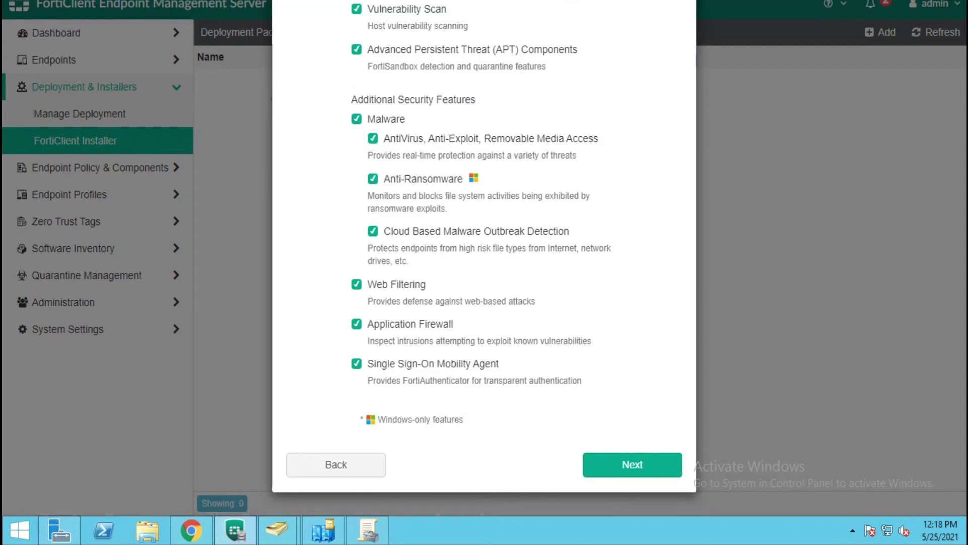
{"action": "scroll", "coordinate": [484, 272], "scroll_direction": "up", "scroll_amount": 5}
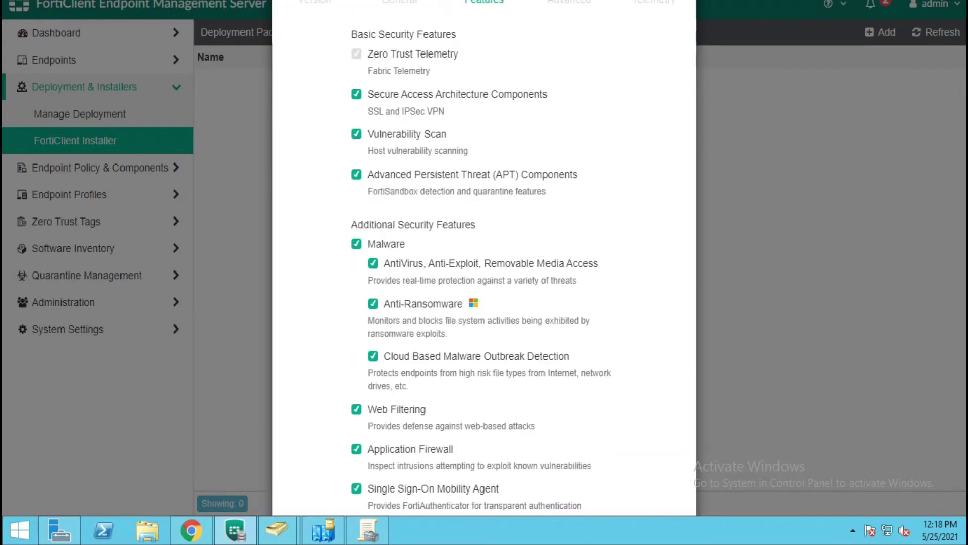
{"action": "scroll", "coordinate": [484, 272], "scroll_direction": "down", "scroll_amount": 2}
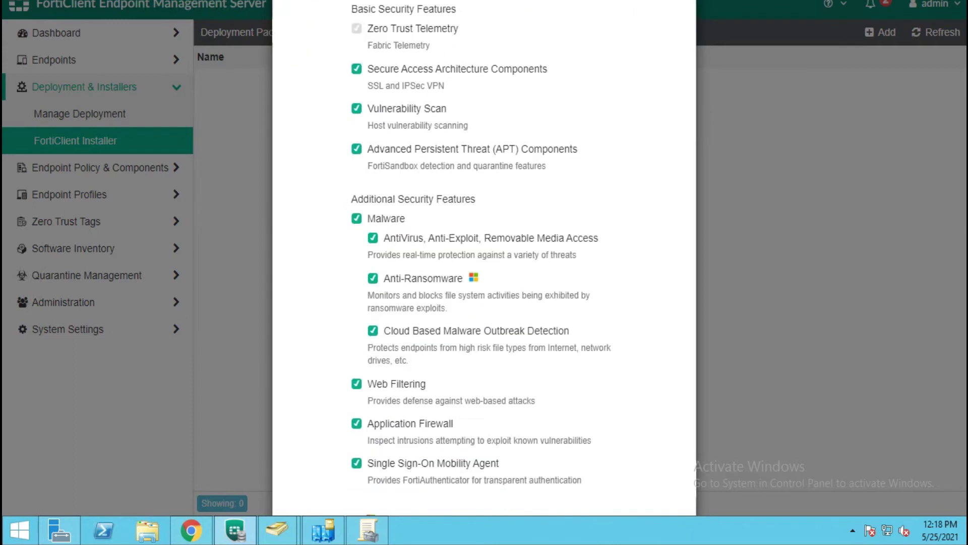
{"action": "scroll", "coordinate": [484, 257], "scroll_direction": "down", "scroll_amount": 2}
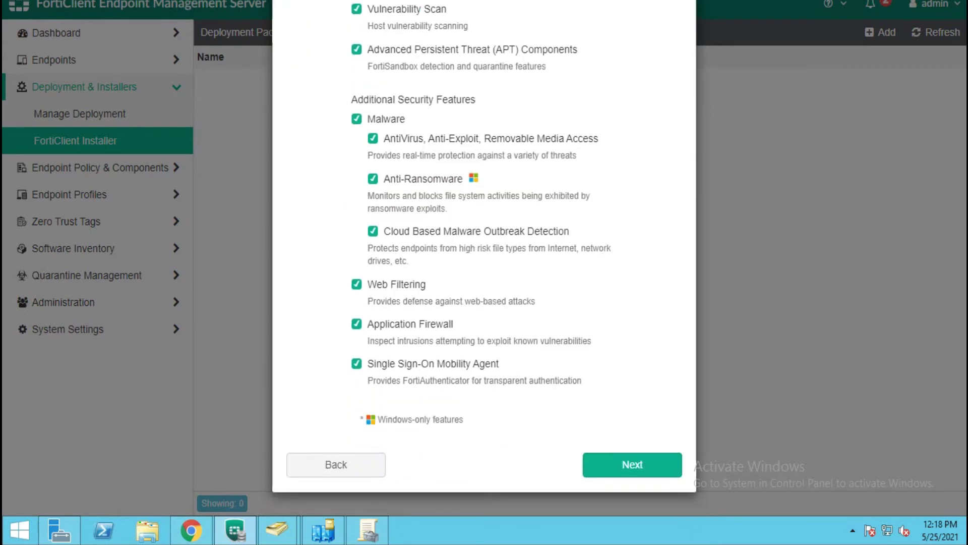
{"action": "scroll", "coordinate": [484, 272], "scroll_direction": "up", "scroll_amount": 4}
{"action": "scroll", "coordinate": [484, 273], "scroll_direction": "down", "scroll_amount": 4}
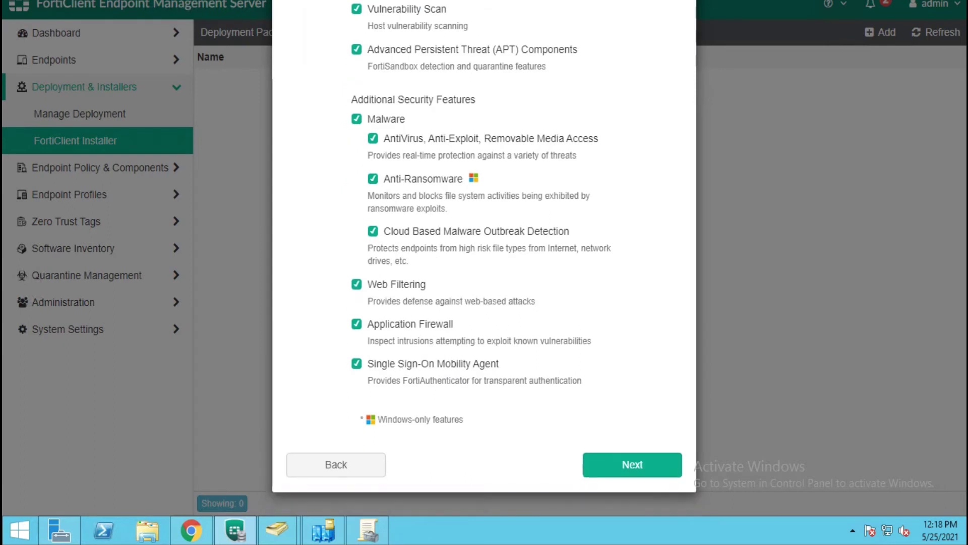
{"action": "left_click", "coordinate": [632, 464]}
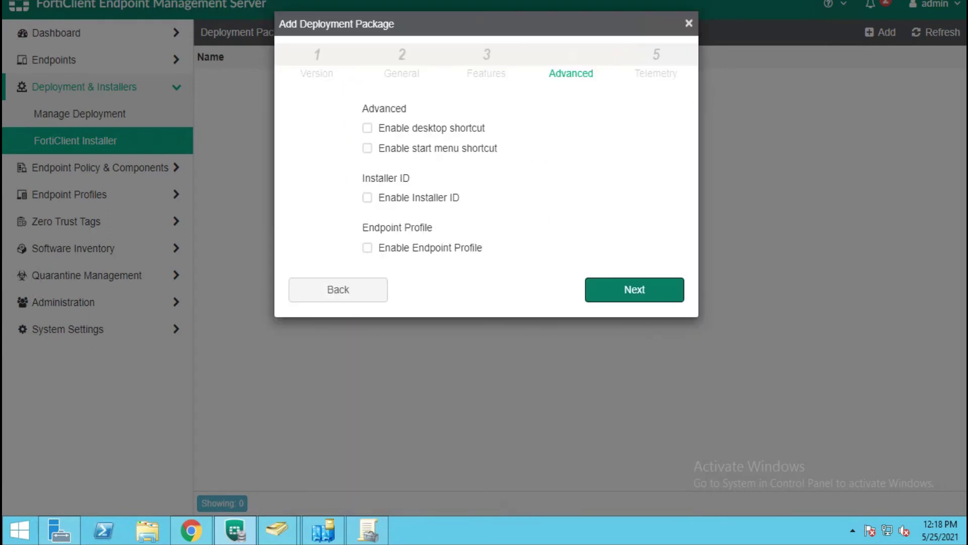
Step: Add desktop and start menu shortcuts, assign the test endpoint profile, and finish the package
{"action": "left_click", "coordinate": [367, 127]}
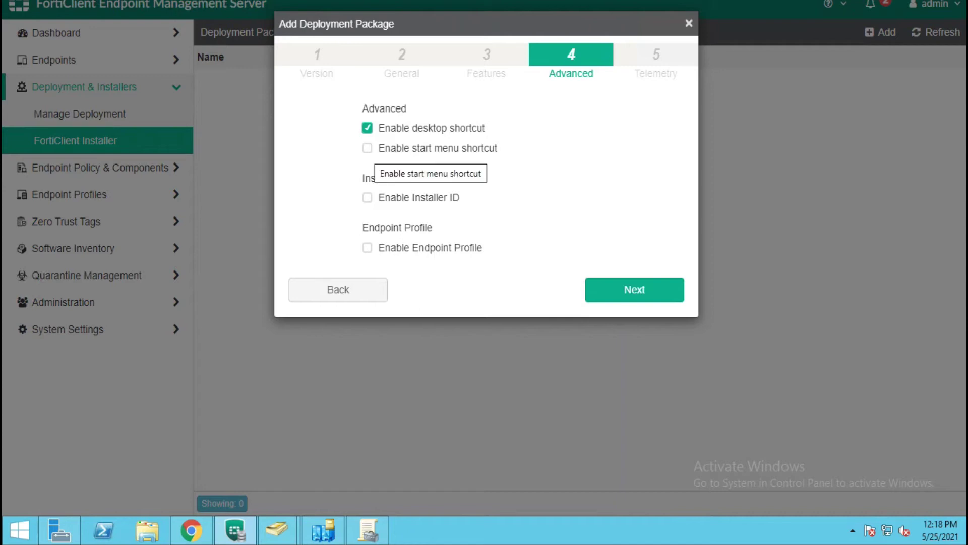
{"action": "left_click", "coordinate": [368, 148]}
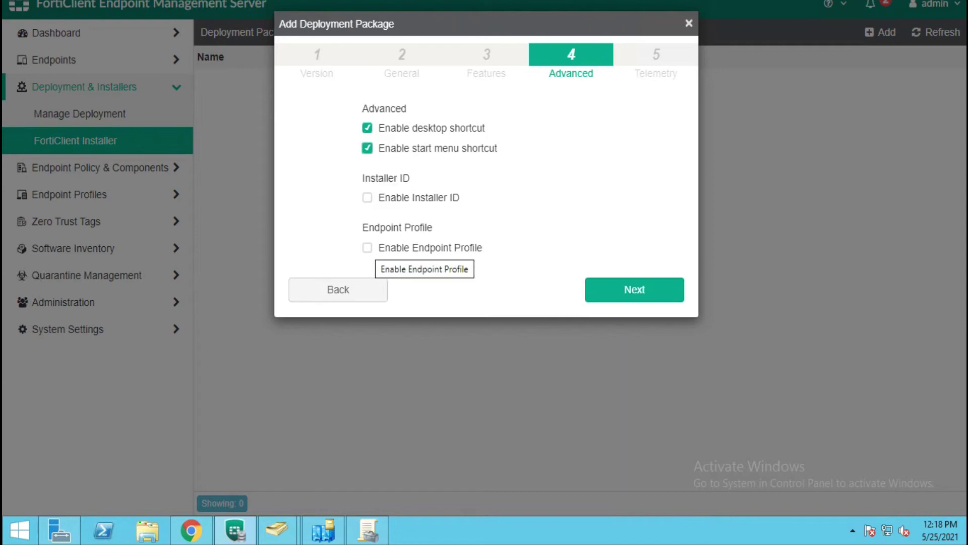
{"action": "left_click", "coordinate": [367, 247]}
{"action": "left_click", "coordinate": [486, 272]}
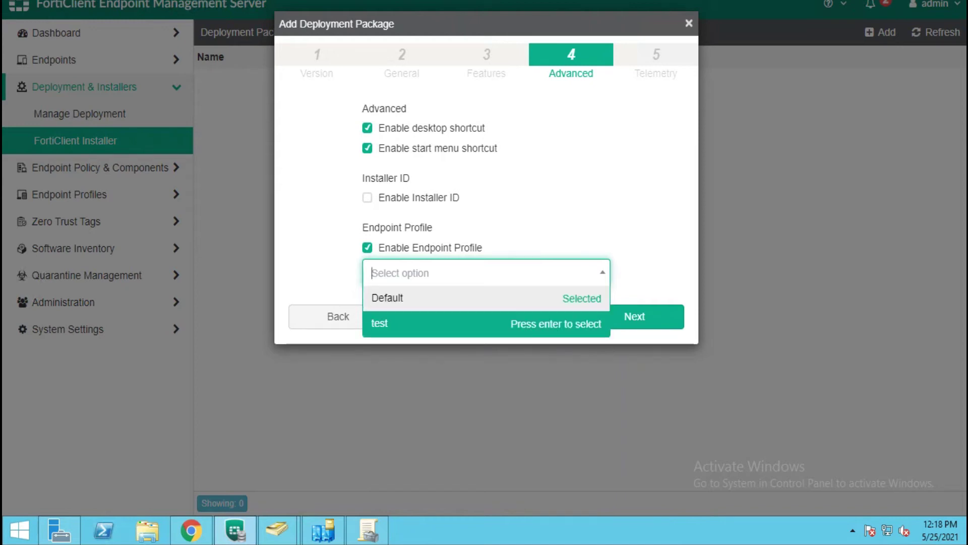
{"action": "key", "text": "Return"}
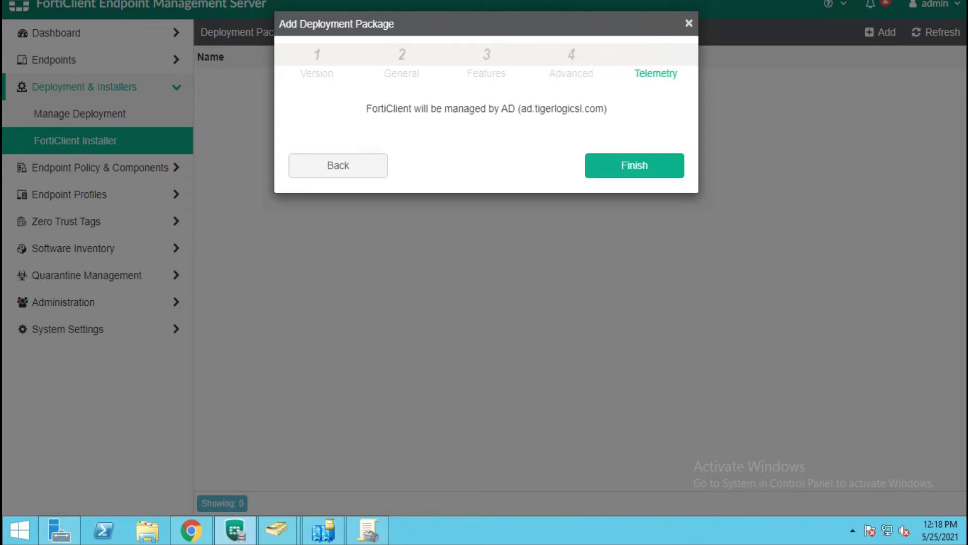
{"action": "key", "text": "Return"}
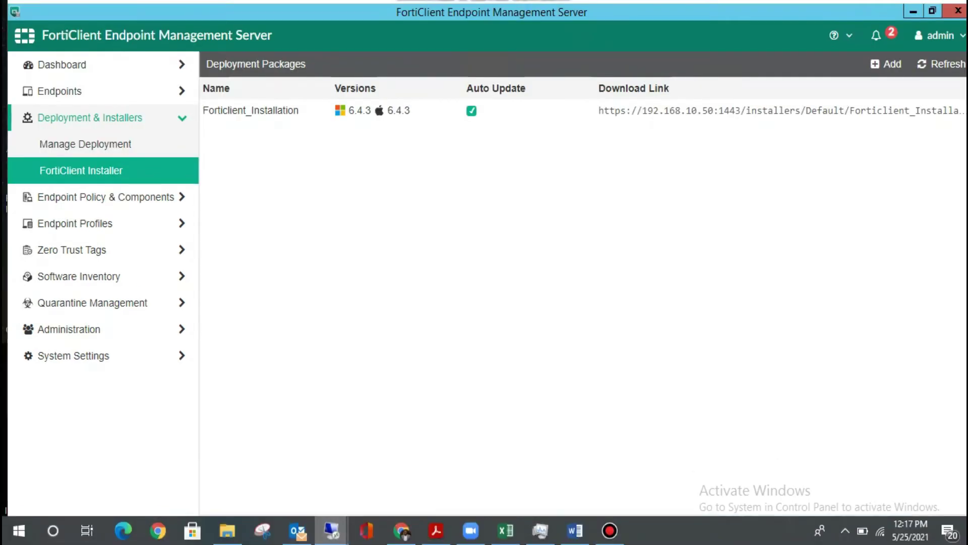
Step: On the other remote session, launch services.msc from the Run box
{"action": "mouse_move", "coordinate": [331, 530]}
{"action": "mouse_move", "coordinate": [408, 454]}
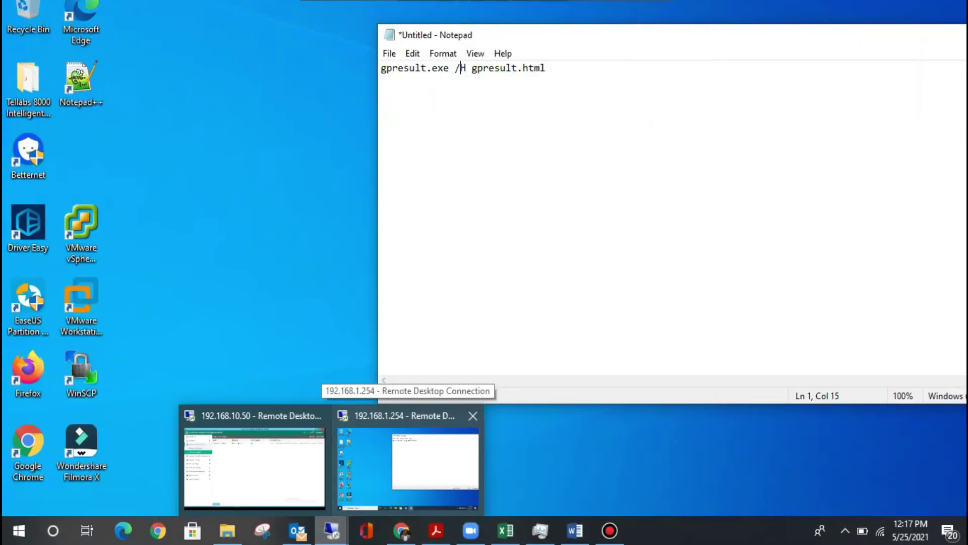
{"action": "left_click", "coordinate": [408, 454]}
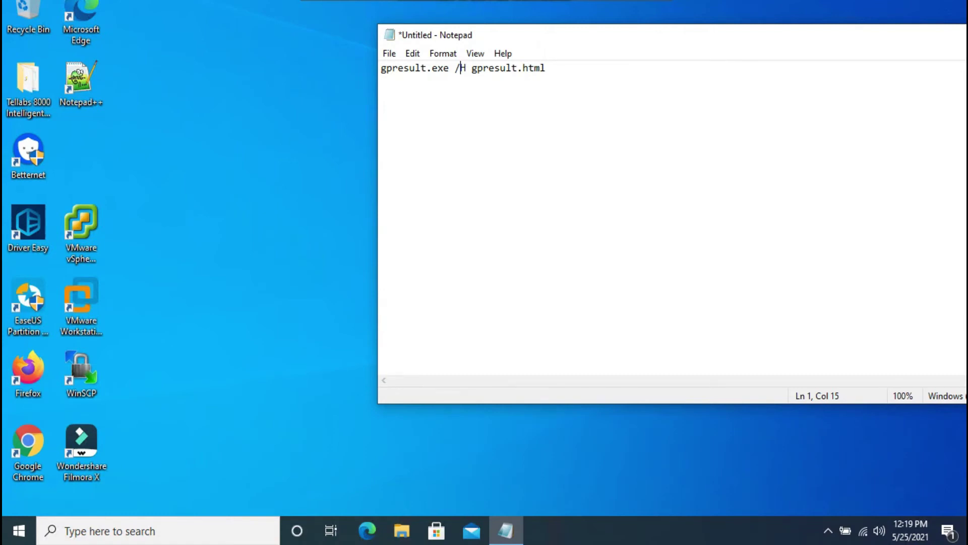
{"action": "key", "text": "super+r"}
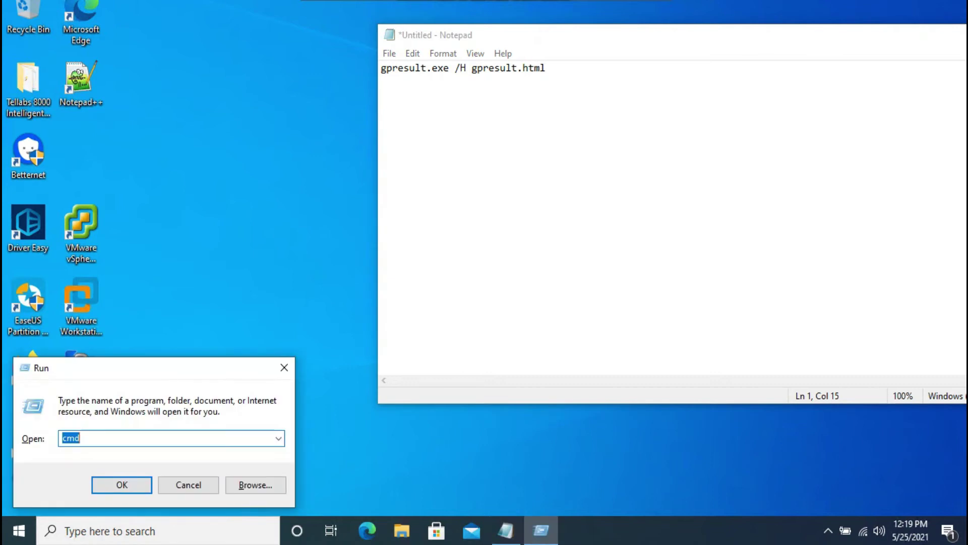
{"action": "type", "text": "service"}
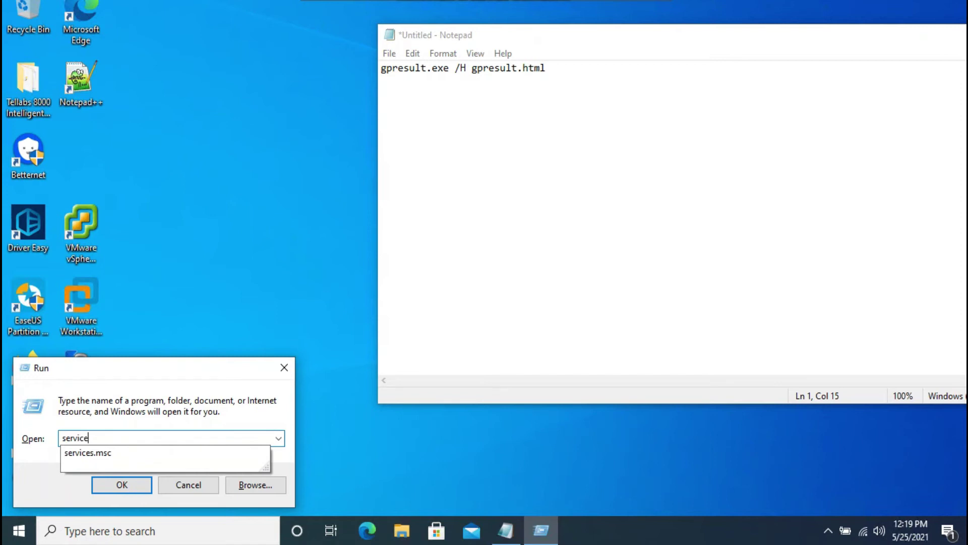
{"action": "left_click", "coordinate": [88, 453]}
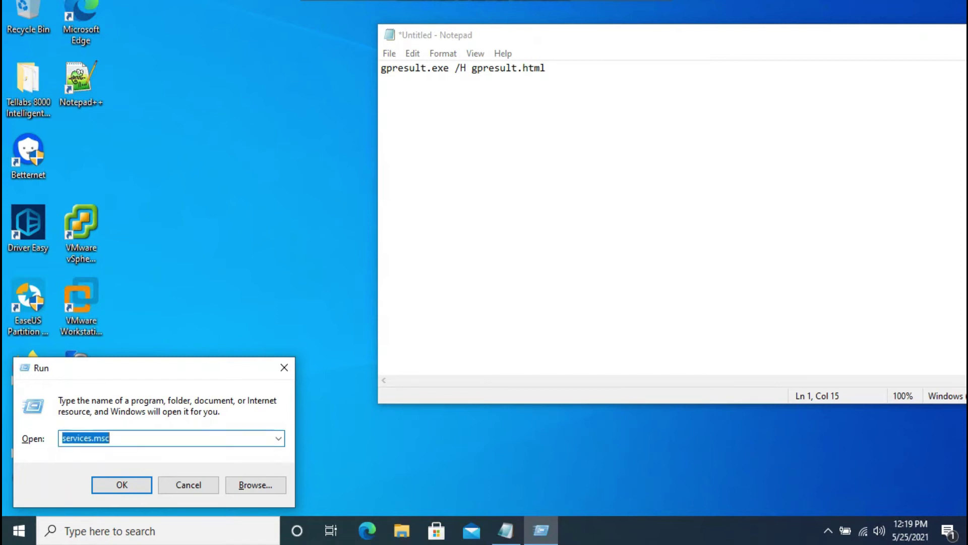
{"action": "key", "text": "Return"}
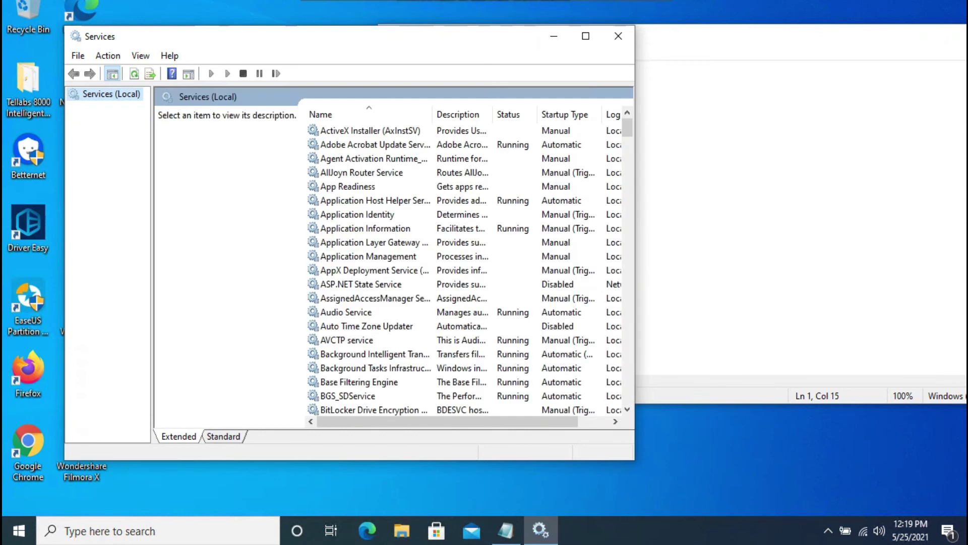
Step: Review the Task Scheduler service's properties, including its log-on account settings
{"action": "left_click", "coordinate": [375, 200]}
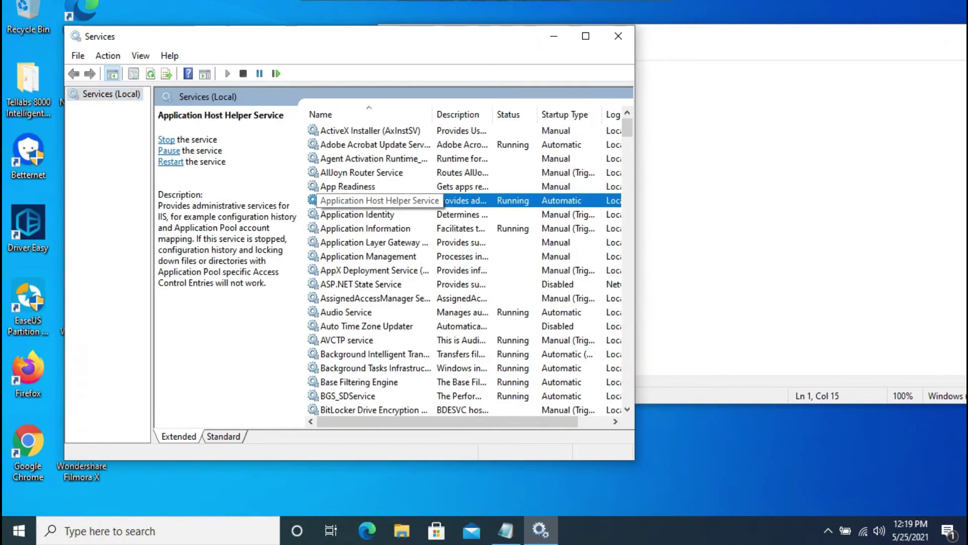
{"action": "key", "text": "t"}
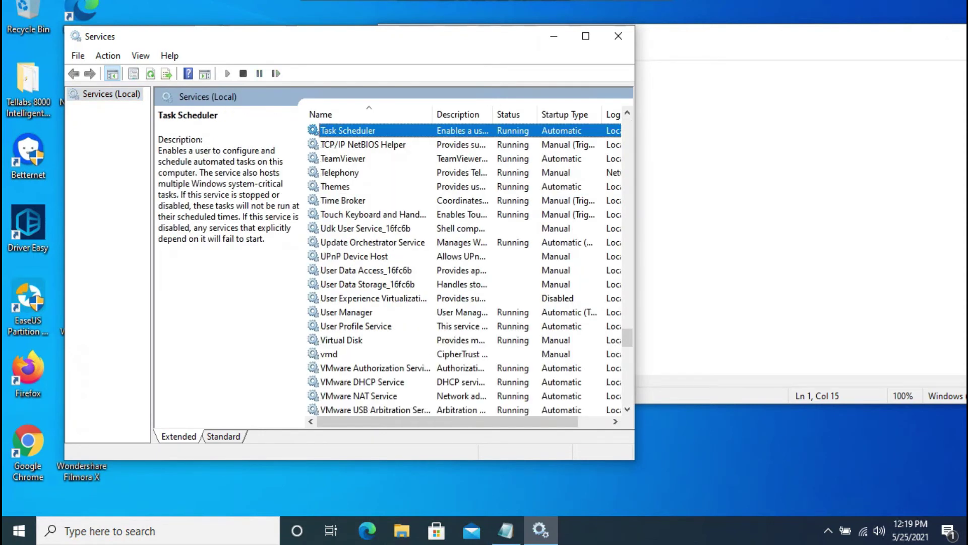
{"action": "right_click", "coordinate": [356, 133]}
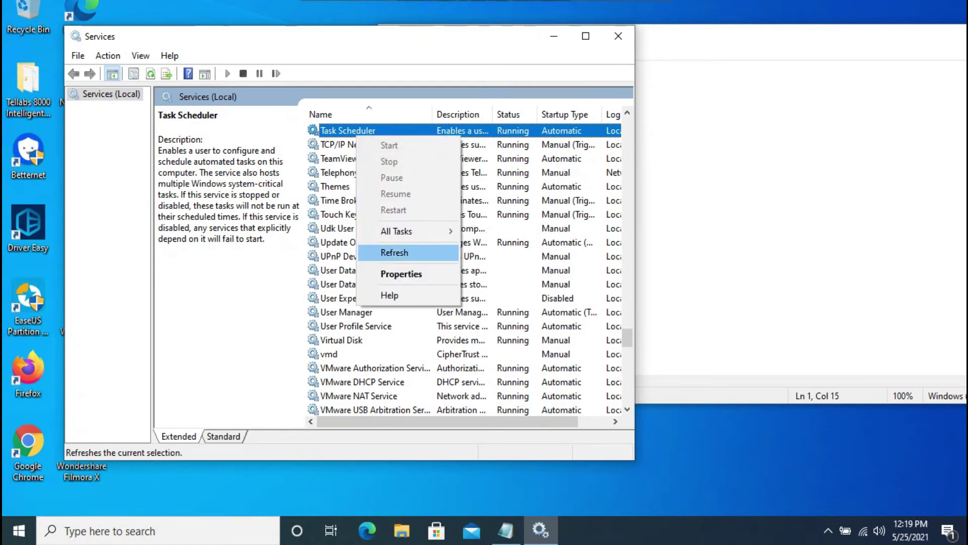
{"action": "left_click", "coordinate": [401, 274]}
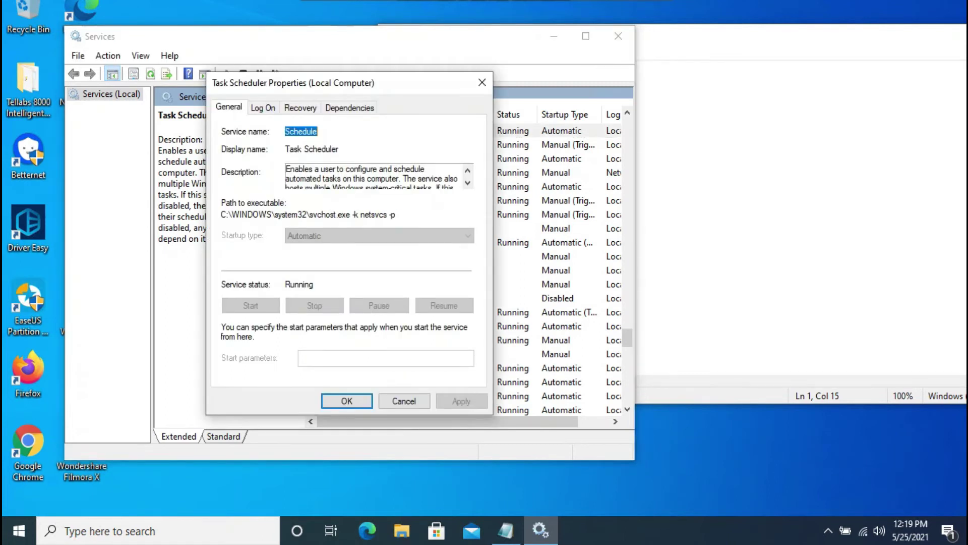
{"action": "left_click", "coordinate": [482, 82]}
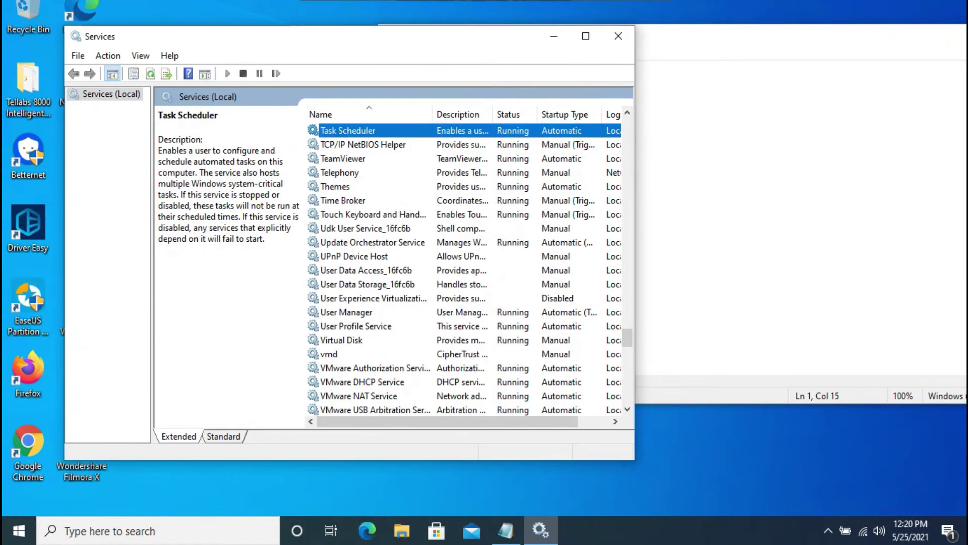
{"action": "right_click", "coordinate": [550, 130]}
{"action": "left_click", "coordinate": [595, 269]}
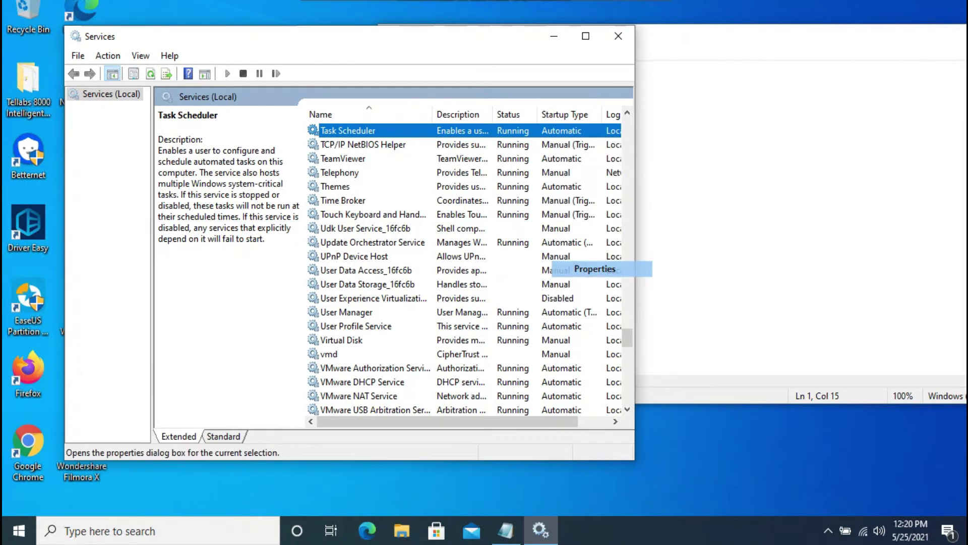
{"action": "left_click", "coordinate": [262, 108]}
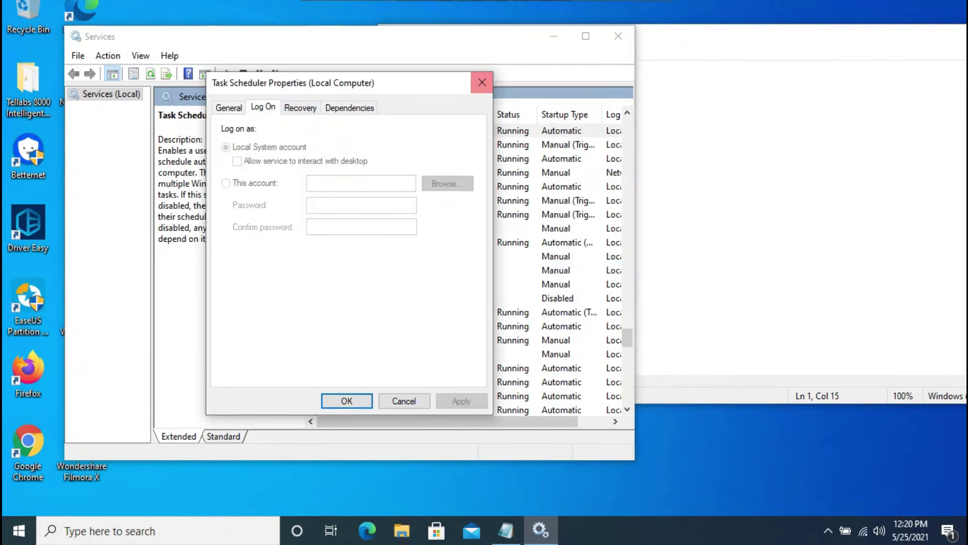
{"action": "left_click", "coordinate": [481, 83]}
Step: Start the Windows Installer and Remote Registry services
{"action": "key", "text": "w"}
{"action": "key", "text": "w"}
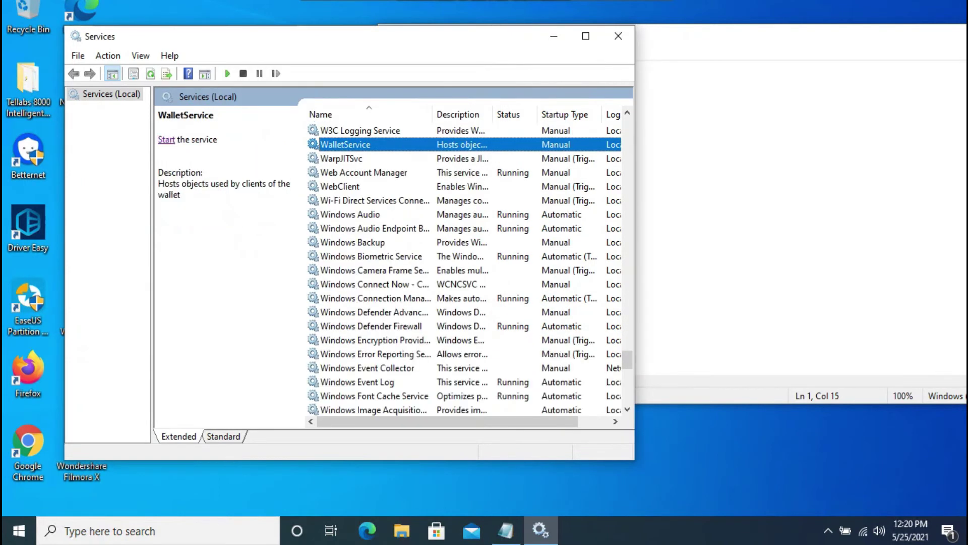
{"action": "key", "text": "Down"}
{"action": "key", "text": "Down"}
{"action": "key", "text": "Down"}
{"action": "key", "text": "Down"}
{"action": "key", "text": "Down"}
{"action": "key", "text": "Down"}
{"action": "key", "text": "Down"}
{"action": "key", "text": "Down"}
{"action": "key", "text": "Down"}
{"action": "key", "text": "Down"}
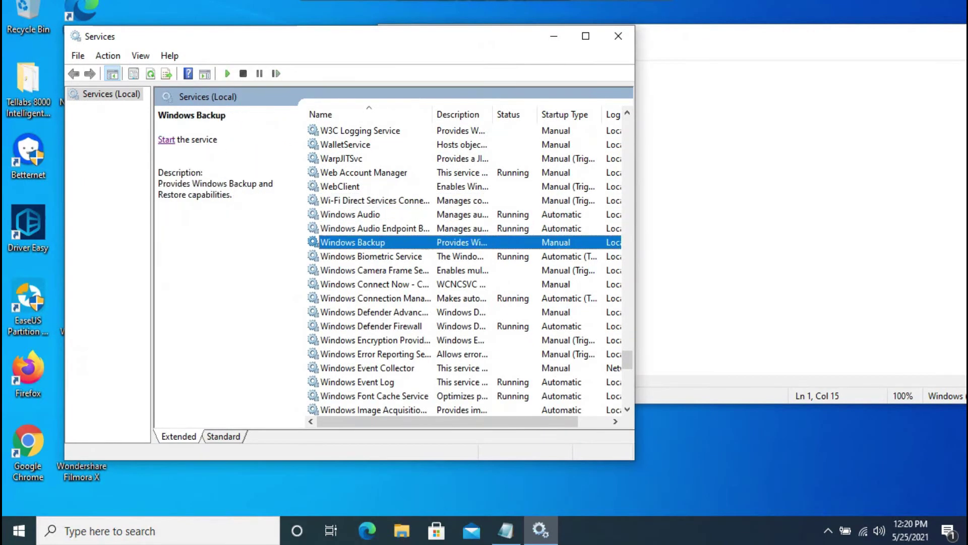
{"action": "key", "text": "Down"}
{"action": "key", "text": "Down"}
{"action": "key", "text": "Down"}
{"action": "key", "text": "Down"}
{"action": "key", "text": "Down"}
{"action": "key", "text": "Down"}
{"action": "key", "text": "Down"}
{"action": "key", "text": "Down"}
{"action": "key", "text": "Down"}
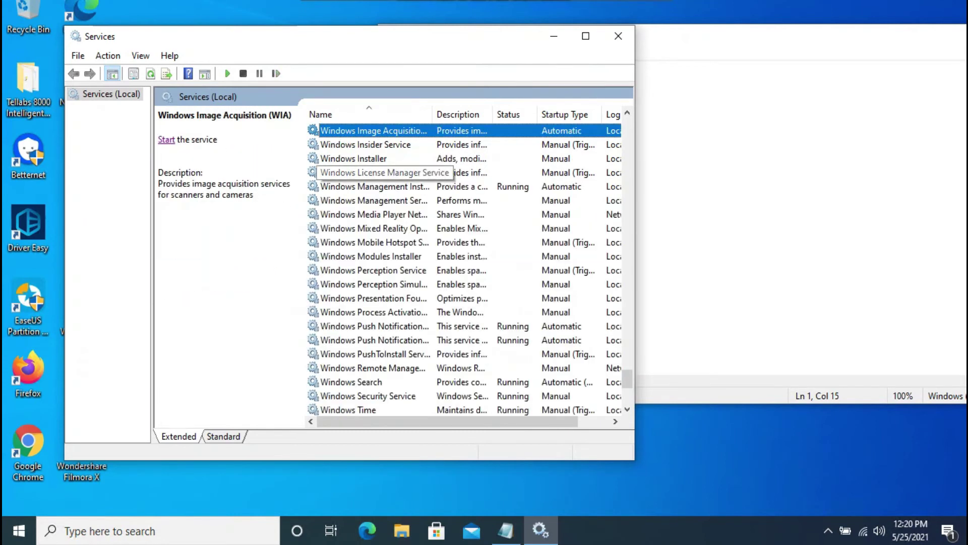
{"action": "key", "text": "Down"}
{"action": "key", "text": "Down"}
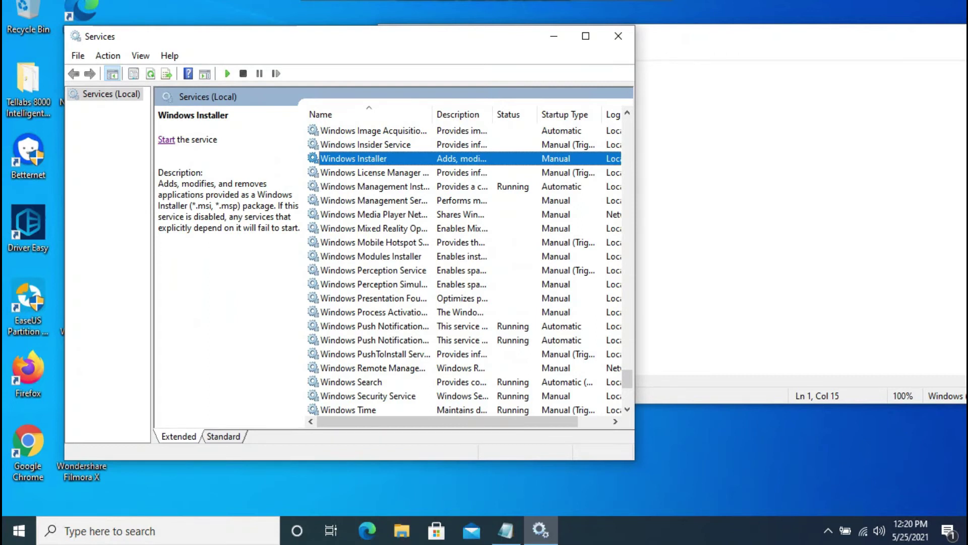
{"action": "left_click", "coordinate": [166, 139]}
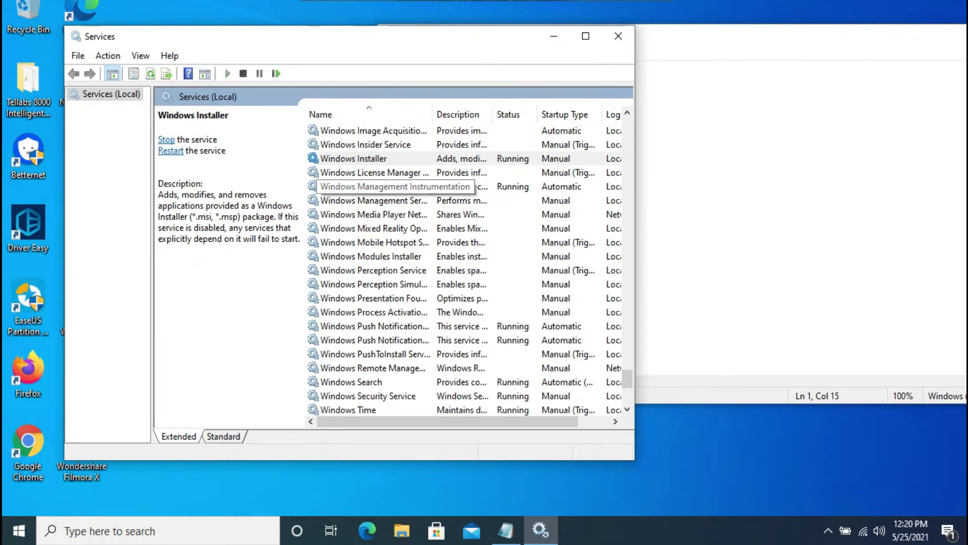
{"action": "left_click", "coordinate": [373, 186]}
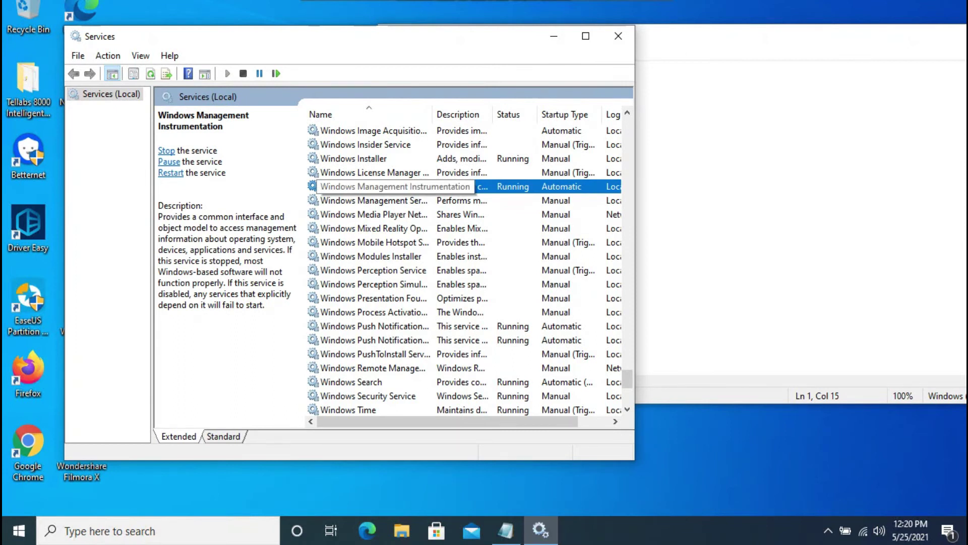
{"action": "key", "text": "r"}
{"action": "key", "text": "Down"}
{"action": "key", "text": "Down"}
{"action": "key", "text": "Down"}
{"action": "key", "text": "Down"}
{"action": "key", "text": "Down"}
{"action": "key", "text": "Down"}
{"action": "key", "text": "Down"}
{"action": "key", "text": "Down"}
{"action": "key", "text": "Down"}
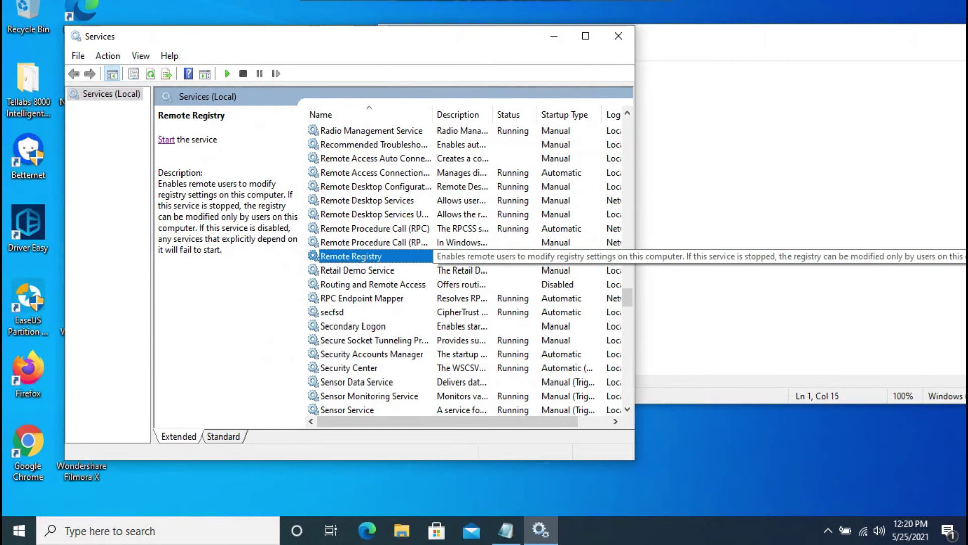
{"action": "left_click", "coordinate": [166, 139]}
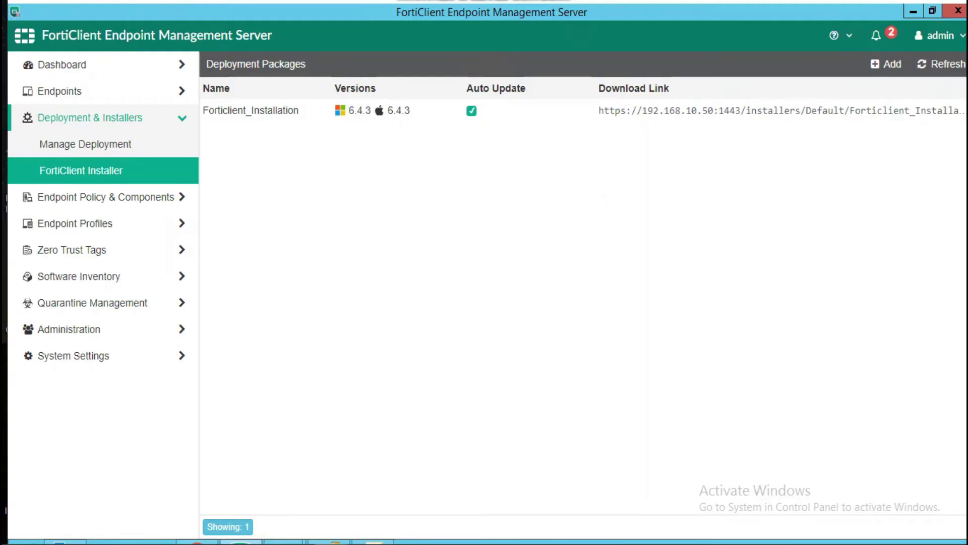
Step: Review the deployments and the 21 uninstalled endpoints in All Endpoints, then open Manage Domains
{"action": "left_click", "coordinate": [85, 144]}
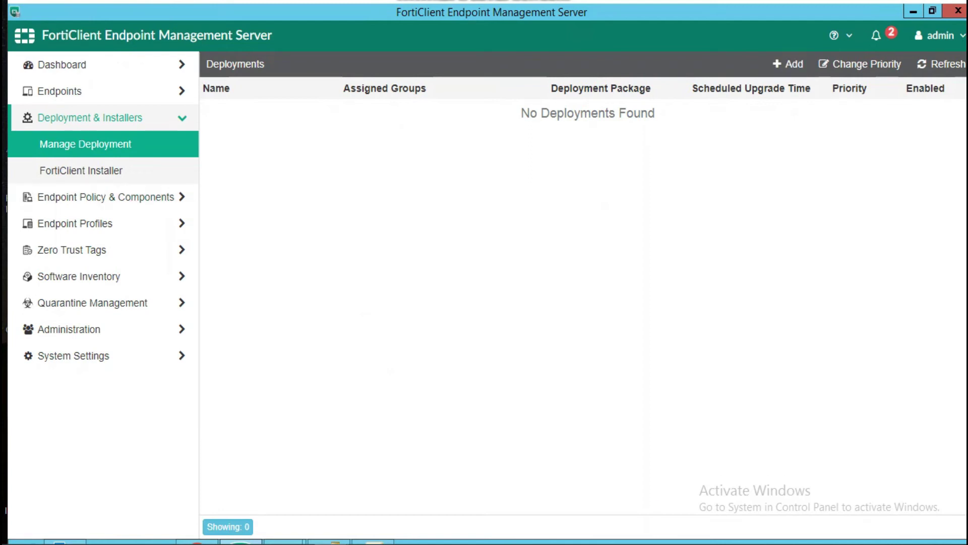
{"action": "left_click", "coordinate": [60, 91]}
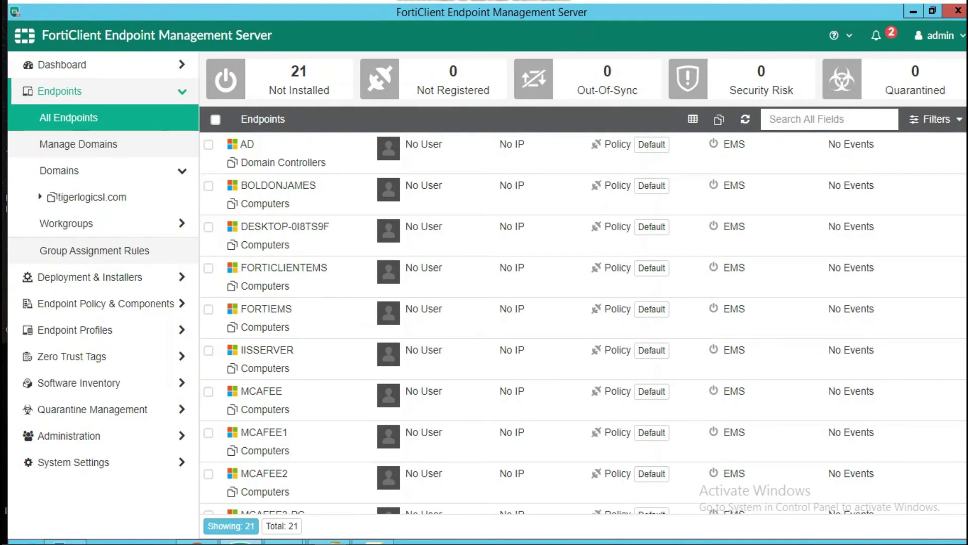
{"action": "scroll", "coordinate": [348, 283], "scroll_direction": "down", "scroll_amount": 7}
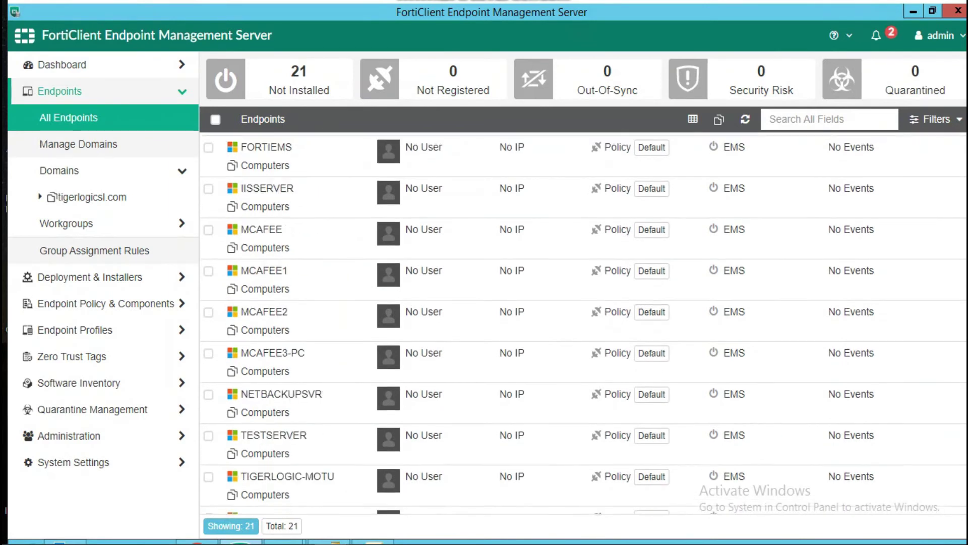
{"action": "scroll", "coordinate": [583, 323], "scroll_direction": "down", "scroll_amount": 3}
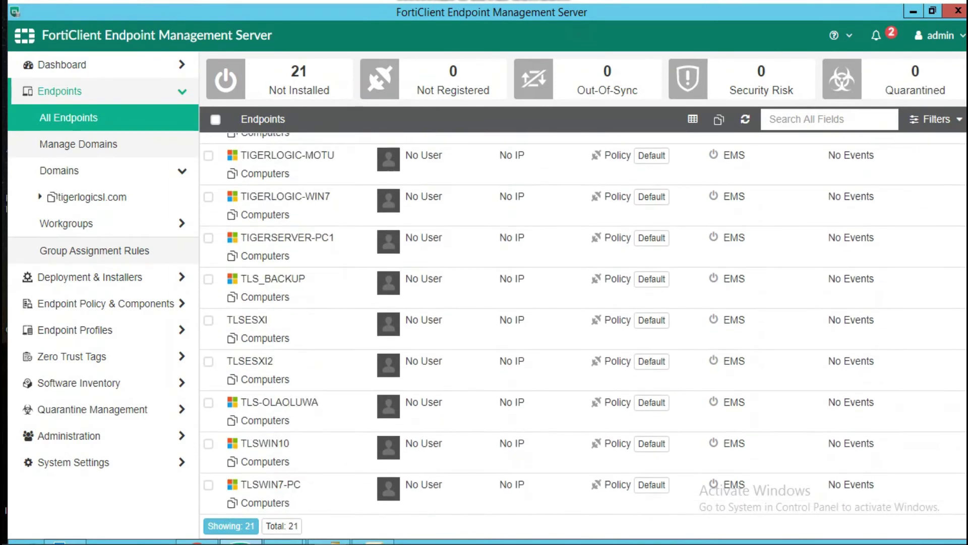
{"action": "scroll", "coordinate": [583, 323], "scroll_direction": "up", "scroll_amount": 7}
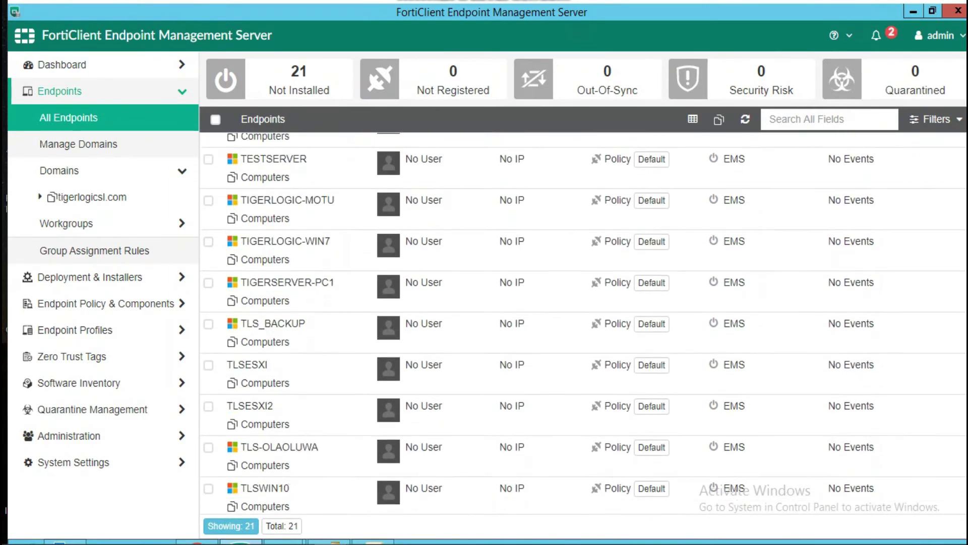
{"action": "scroll", "coordinate": [583, 323], "scroll_direction": "up", "scroll_amount": 2}
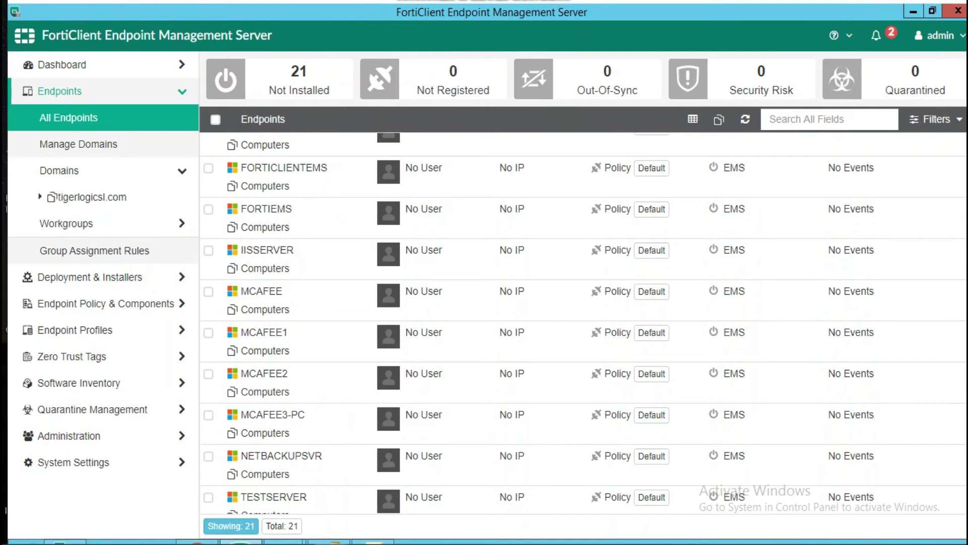
{"action": "scroll", "coordinate": [583, 323], "scroll_direction": "down", "scroll_amount": 6}
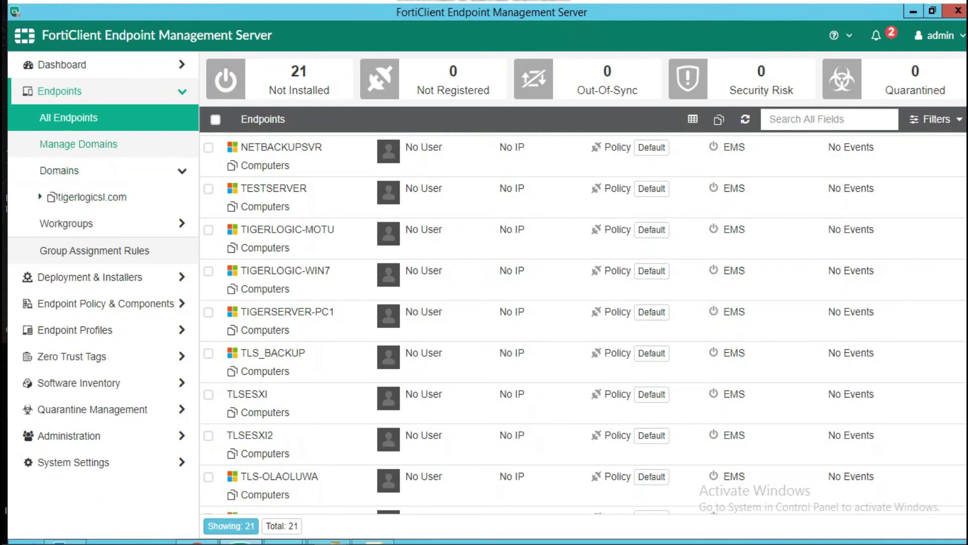
{"action": "left_click", "coordinate": [78, 144]}
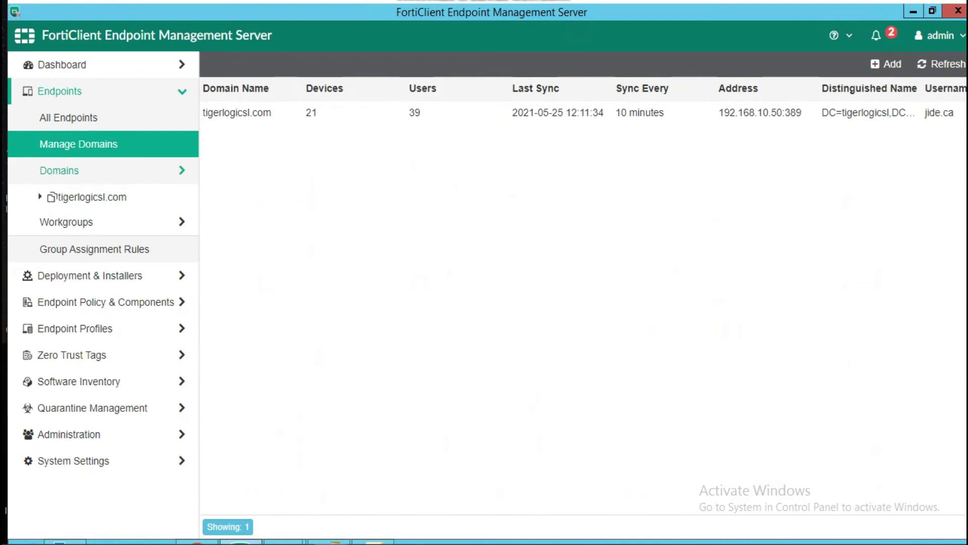
Step: Expand the tigerlogicsl.com domain tree down to its Users container
{"action": "left_click", "coordinate": [59, 171]}
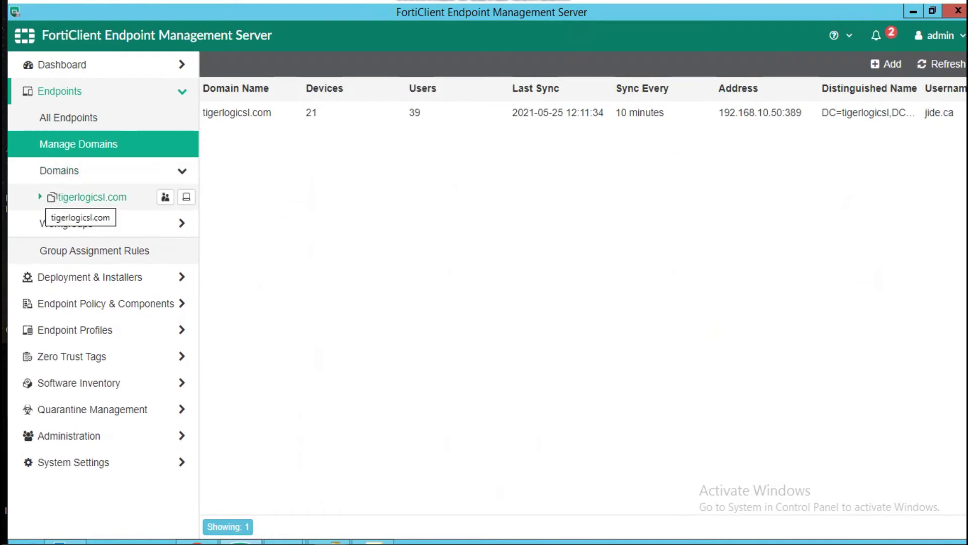
{"action": "left_click", "coordinate": [40, 196]}
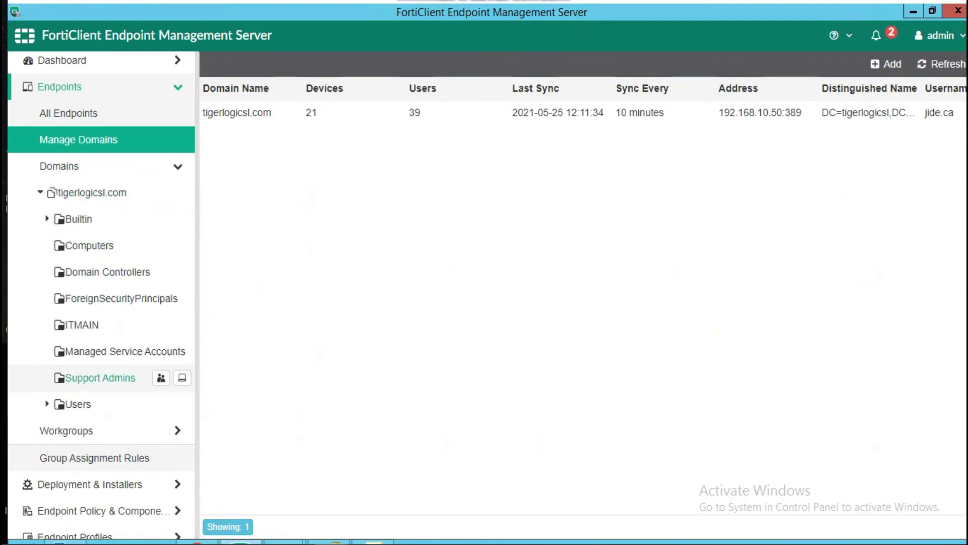
{"action": "scroll", "coordinate": [101, 378], "scroll_direction": "down", "scroll_amount": 1}
{"action": "left_click", "coordinate": [78, 384]}
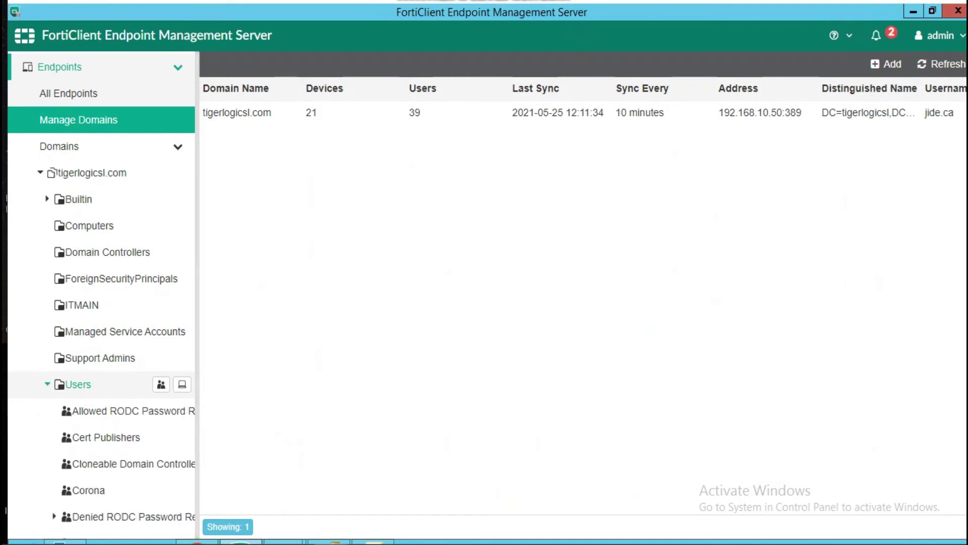
Step: Create a new group named 'Testgroup' under the Users container
{"action": "right_click", "coordinate": [88, 391]}
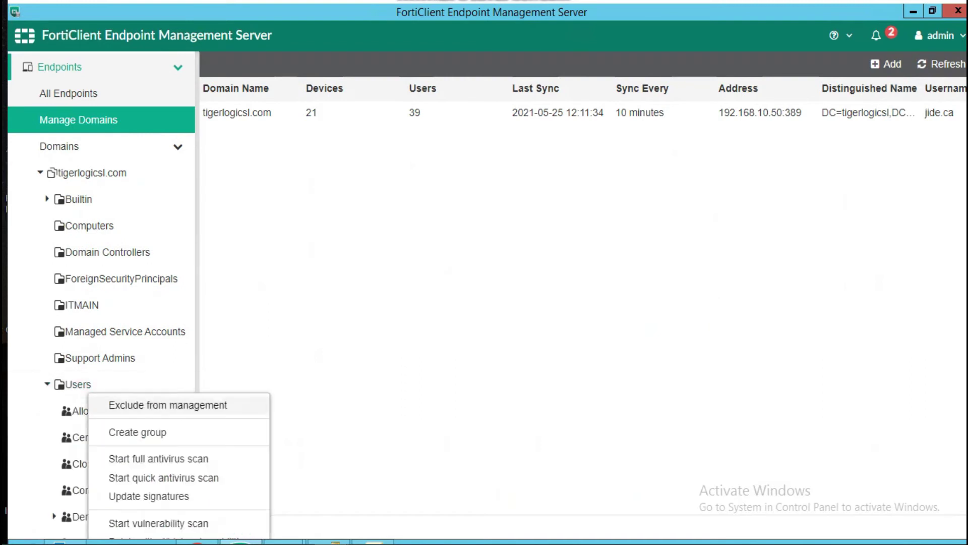
{"action": "left_click", "coordinate": [137, 432]}
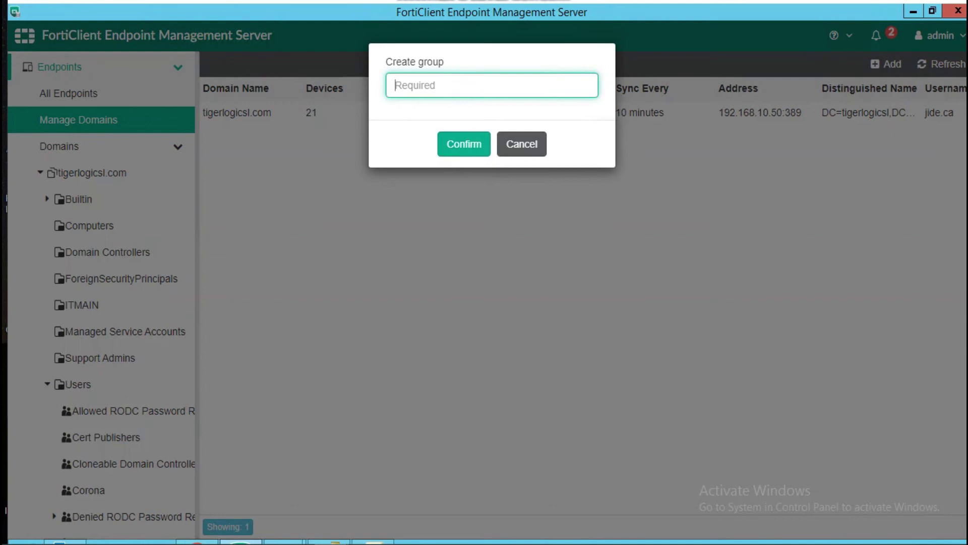
{"action": "type", "text": "Bo"}
{"action": "key", "text": "BackSpace"}
{"action": "key", "text": "BackSpace"}
{"action": "type", "text": "Testgroup"}
{"action": "left_click", "coordinate": [463, 143]}
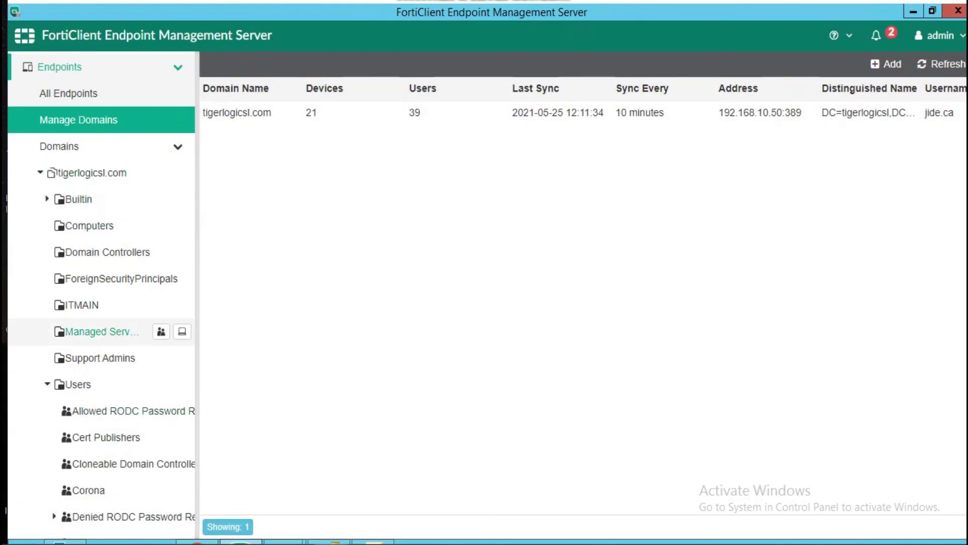
{"action": "left_click", "coordinate": [101, 147]}
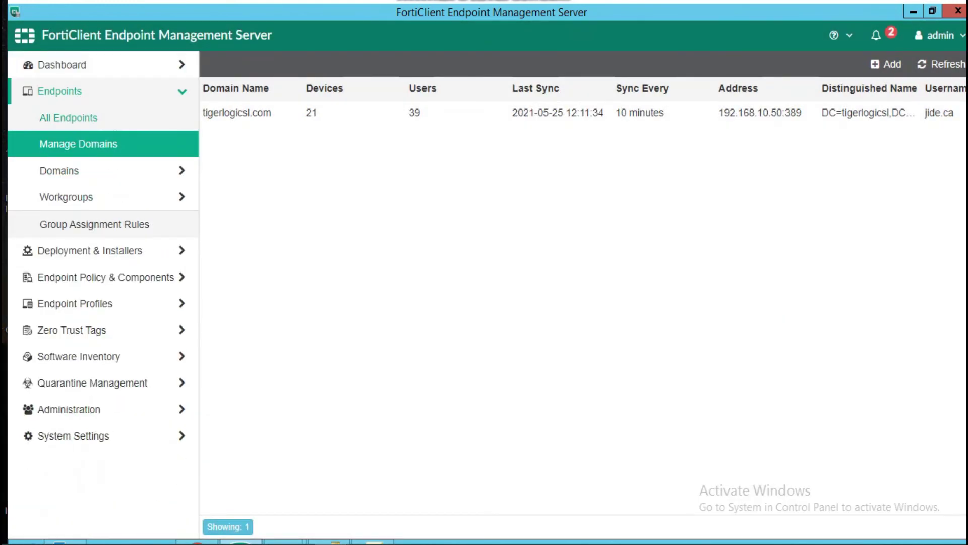
Step: Search All Endpoints for 'tigerserver'
{"action": "left_click", "coordinate": [101, 91]}
{"action": "left_click", "coordinate": [101, 92]}
{"action": "left_click", "coordinate": [68, 118]}
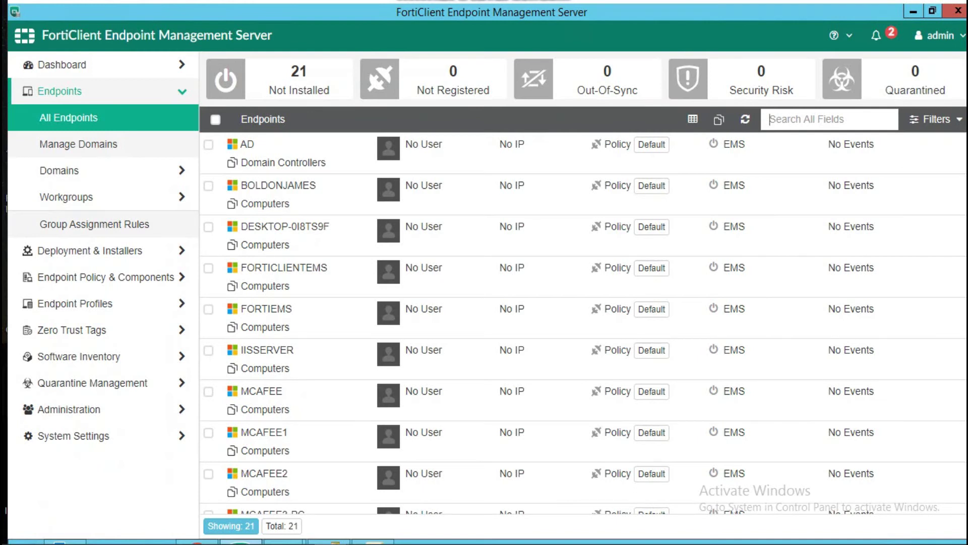
{"action": "type", "text": "tiger"}
{"action": "key", "text": "Return"}
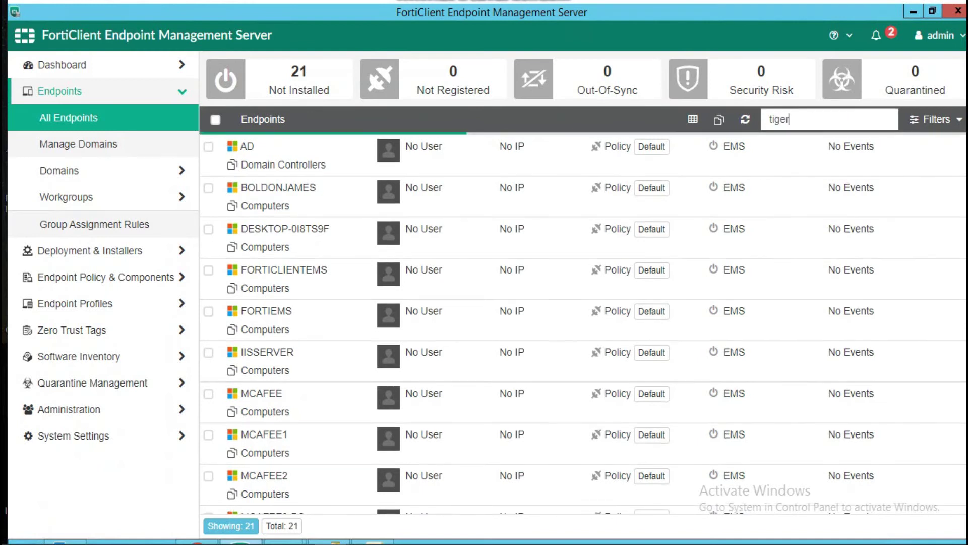
{"action": "type", "text": "server"}
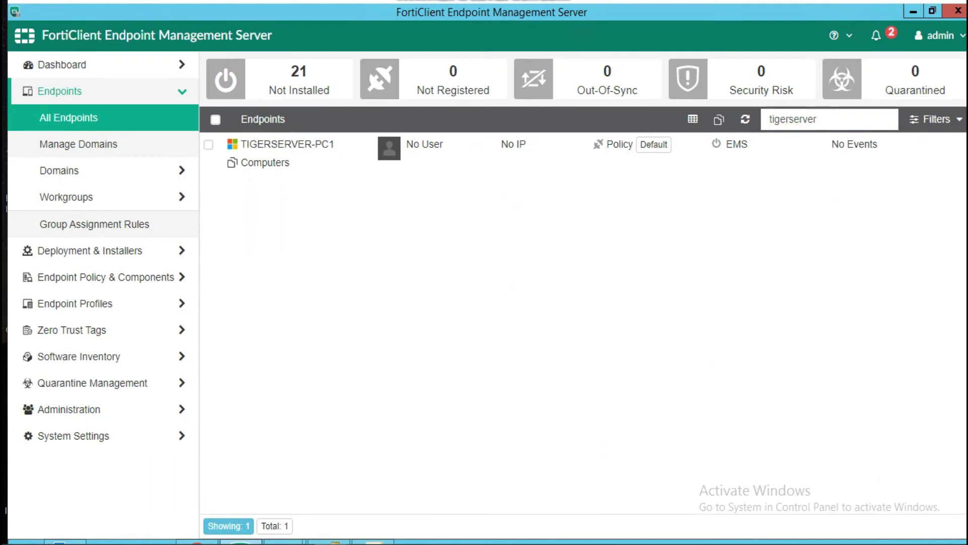
Step: Move TIGERSERVER-PC1 into tigerlogicsl.com/Users/Testgroup
{"action": "left_click", "coordinate": [208, 144]}
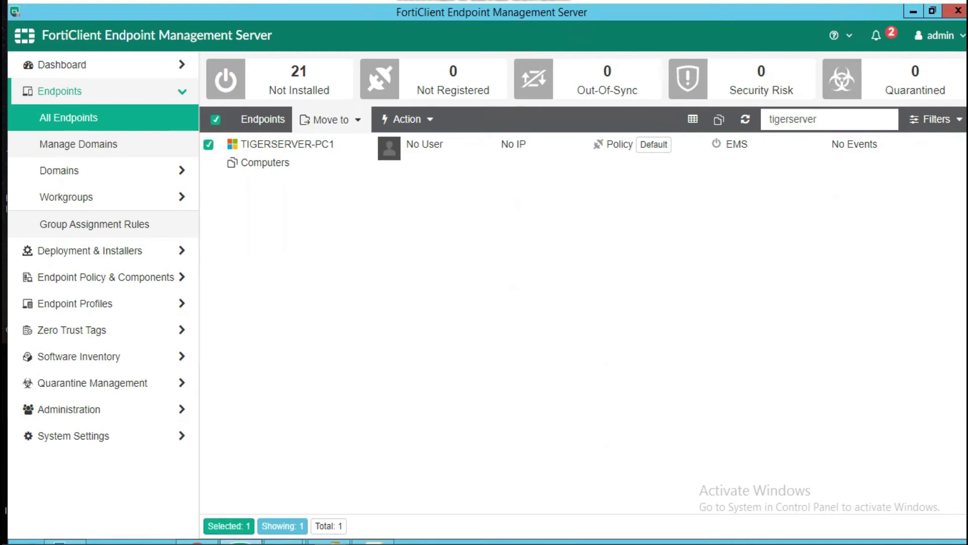
{"action": "left_click", "coordinate": [328, 120]}
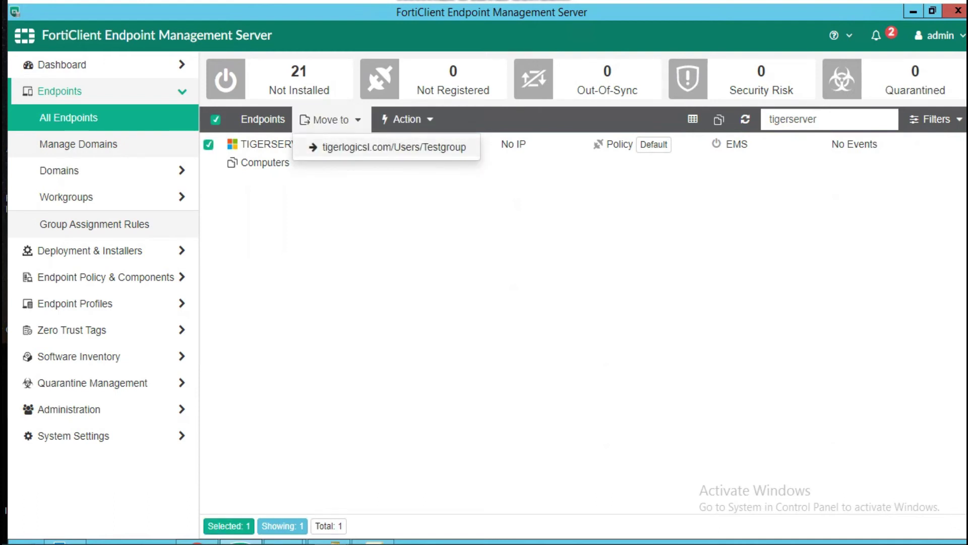
{"action": "left_click", "coordinate": [386, 146]}
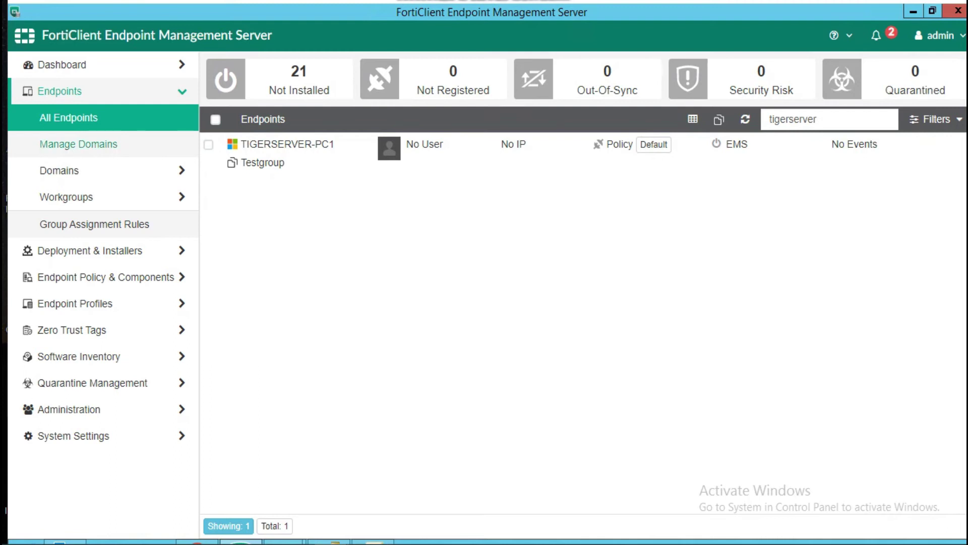
{"action": "left_click", "coordinate": [60, 91]}
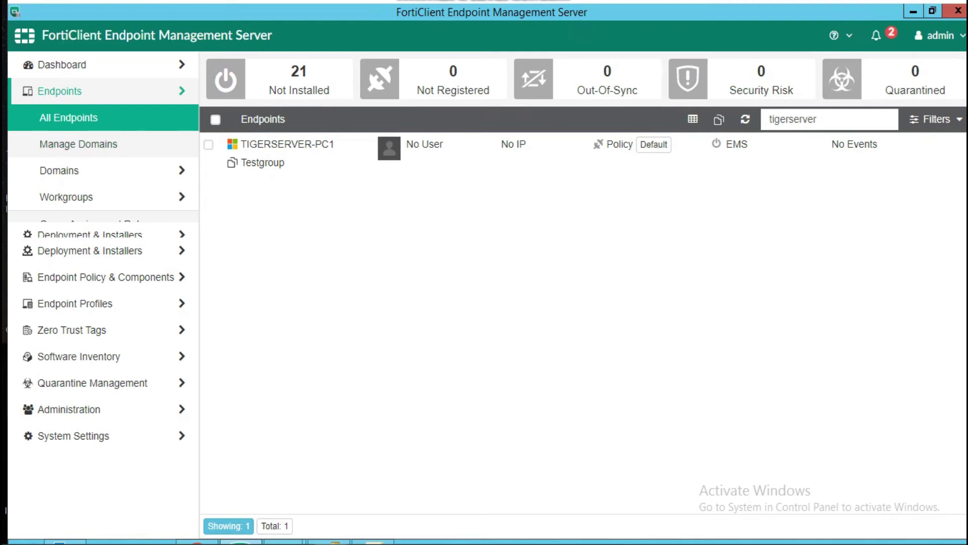
Step: Add a new deployment named 'Forticlient_deploy'
{"action": "left_click", "coordinate": [90, 118]}
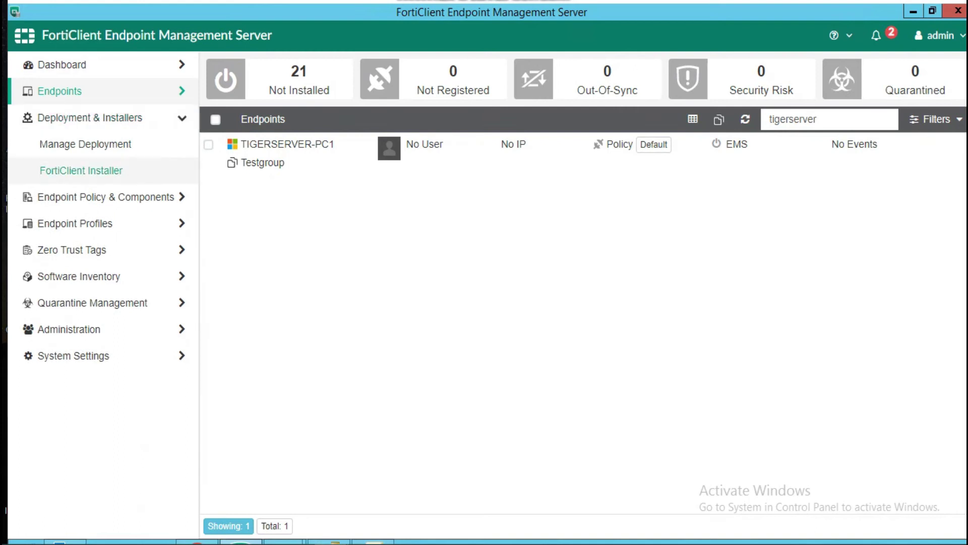
{"action": "left_click", "coordinate": [85, 144]}
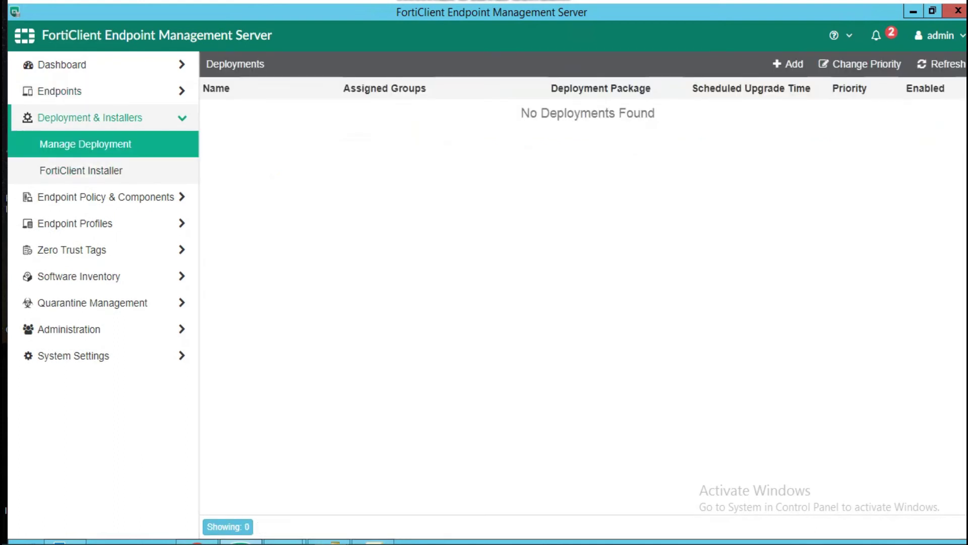
{"action": "left_click", "coordinate": [788, 64]}
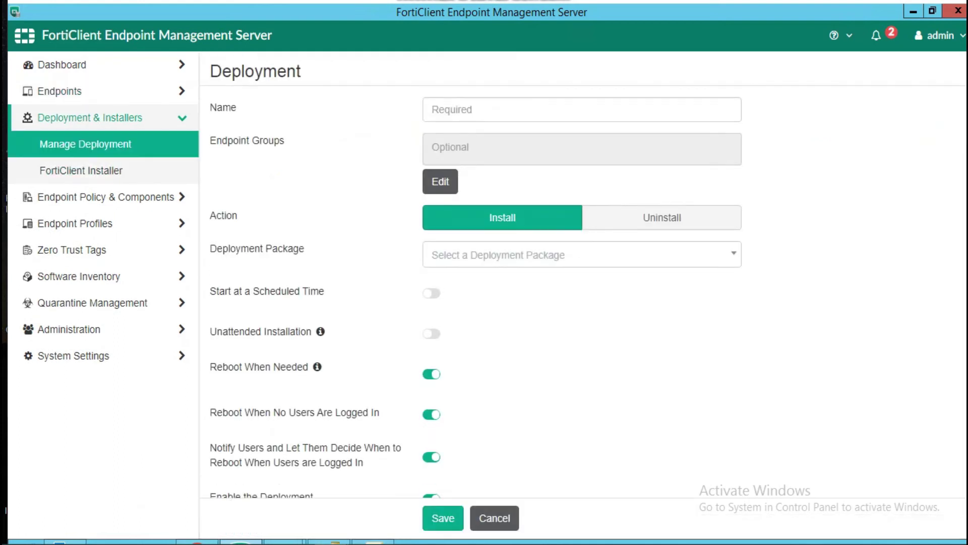
{"action": "type", "text": "Fo"}
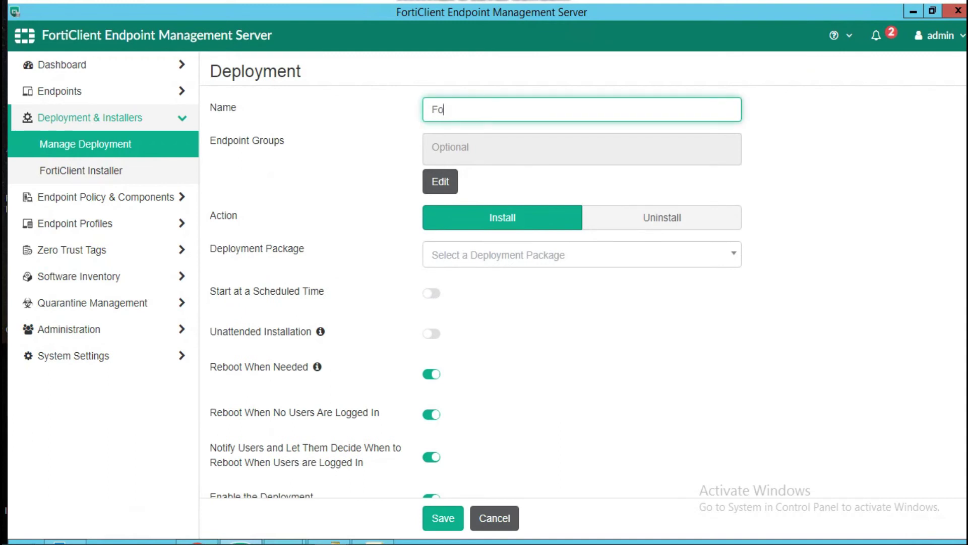
{"action": "type", "text": "rticlient_deploy"}
Step: Set the deployment's target endpoint group to tigerlogicsl.com/Users/Testgroup
{"action": "left_click", "coordinate": [440, 181]}
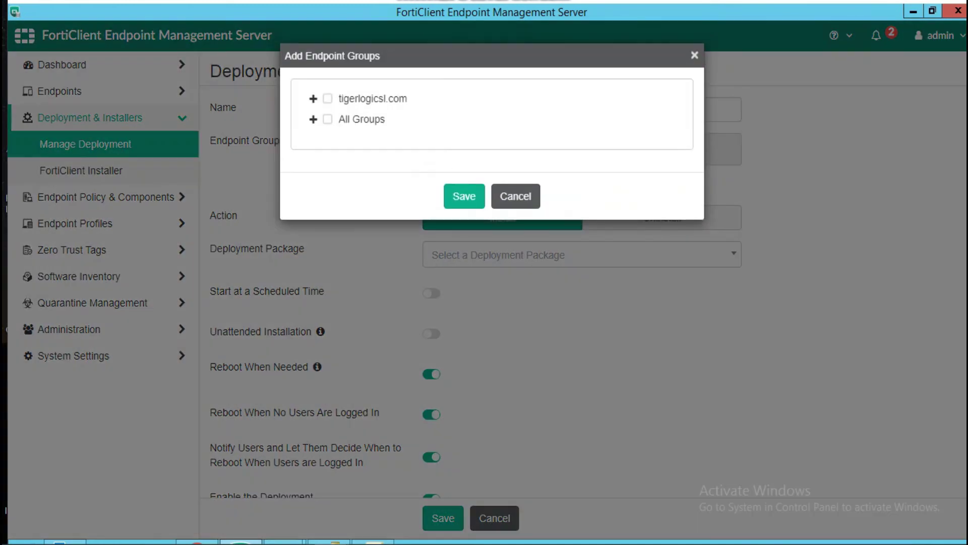
{"action": "left_click", "coordinate": [313, 98]}
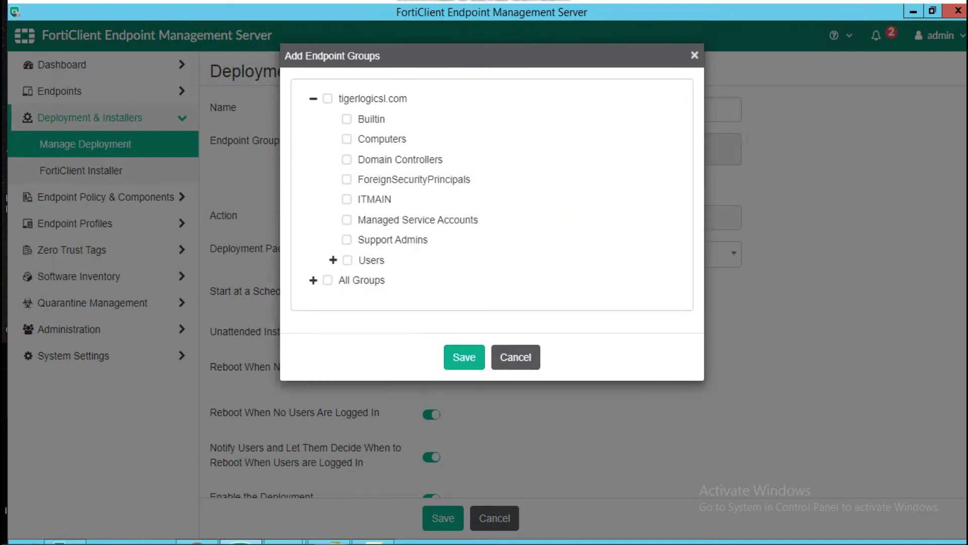
{"action": "left_click", "coordinate": [333, 260]}
{"action": "left_click", "coordinate": [366, 280]}
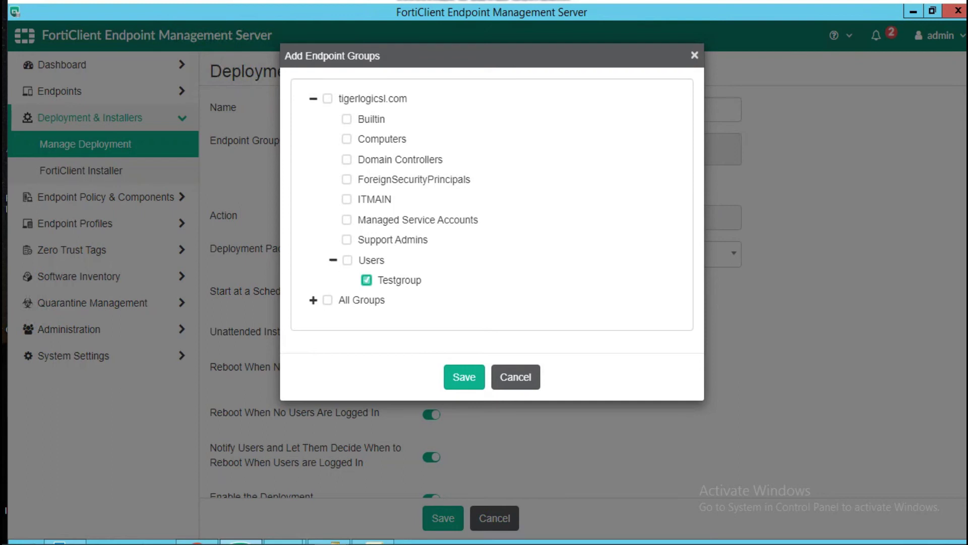
{"action": "left_click", "coordinate": [464, 376]}
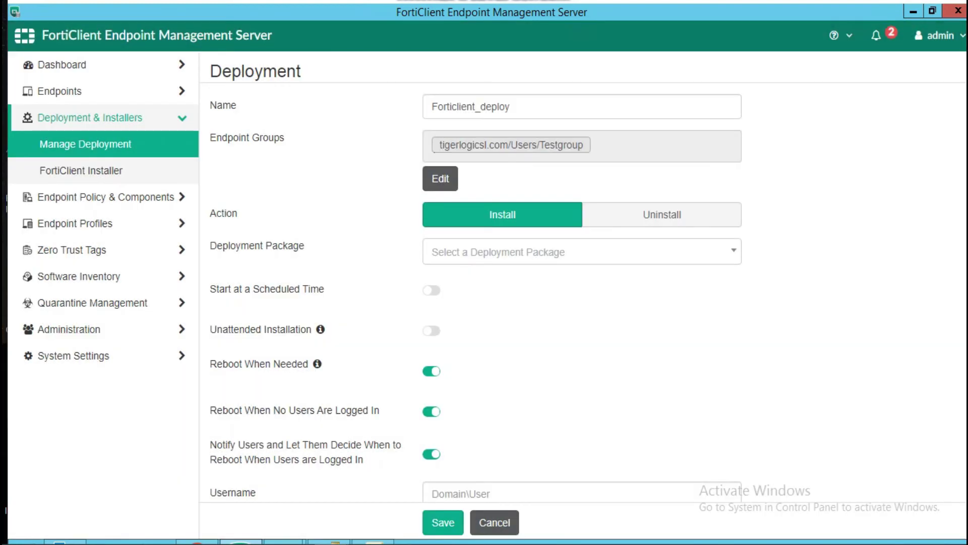
Step: Choose the Forticlient_Installation package, disable Reboot When Needed, and enable a scheduled start
{"action": "left_click", "coordinate": [581, 251]}
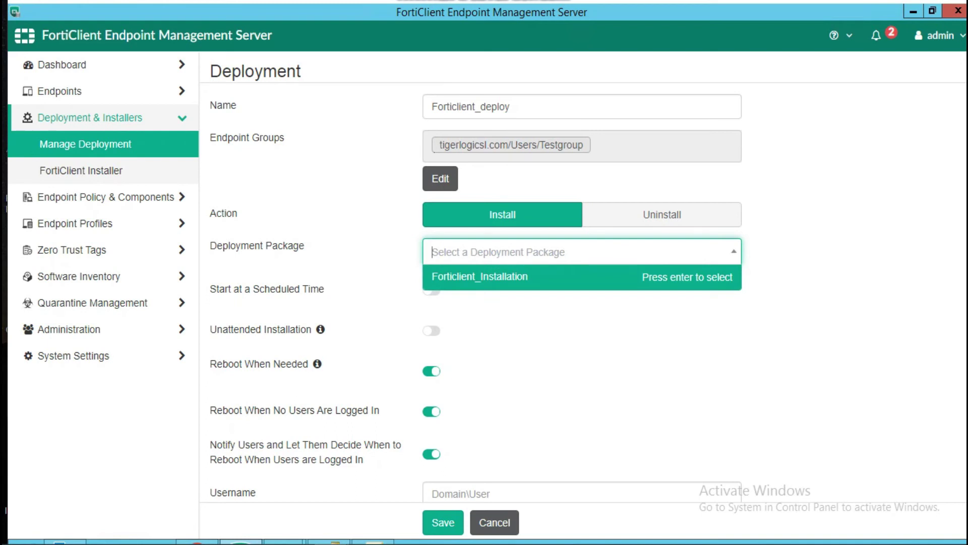
{"action": "key", "text": "Return"}
{"action": "scroll", "coordinate": [582, 292], "scroll_direction": "down", "scroll_amount": 4}
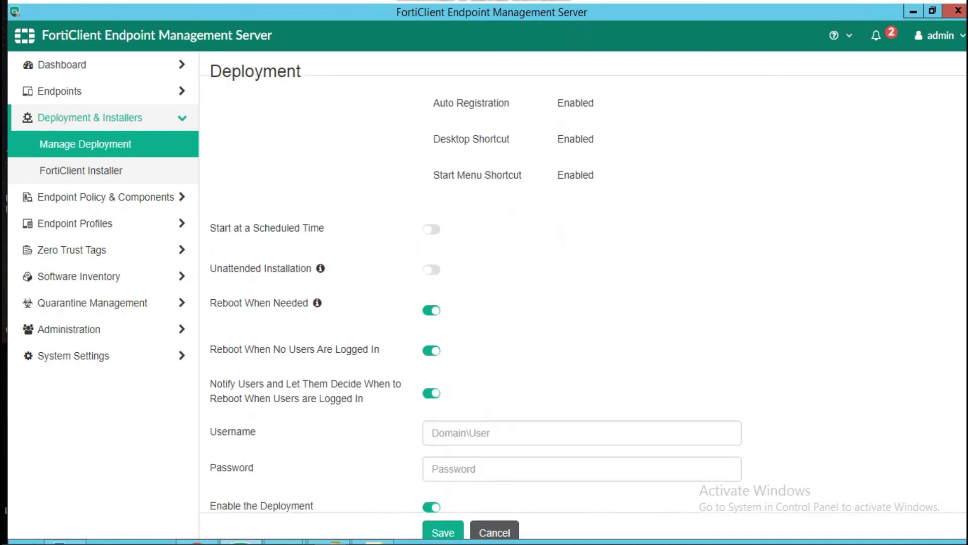
{"action": "left_click", "coordinate": [432, 279]}
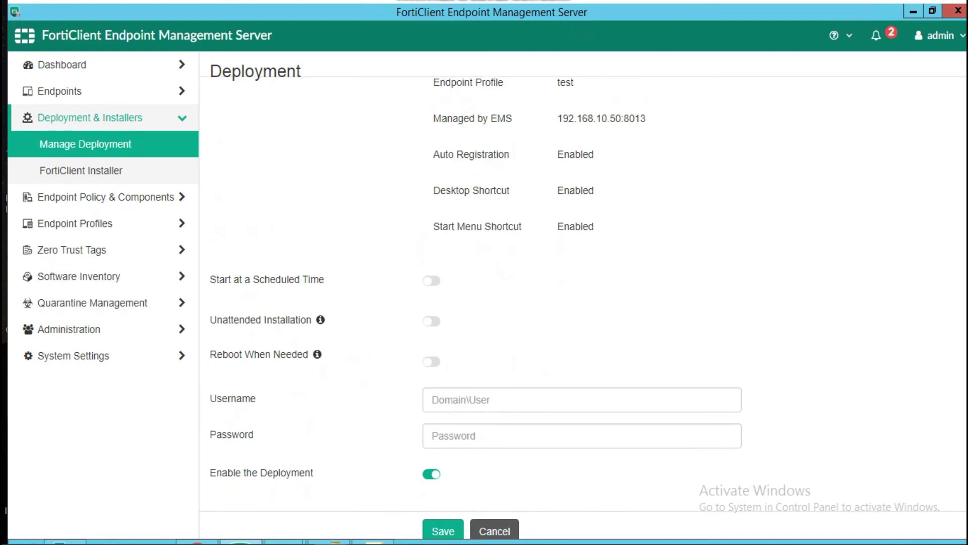
{"action": "left_click", "coordinate": [431, 280]}
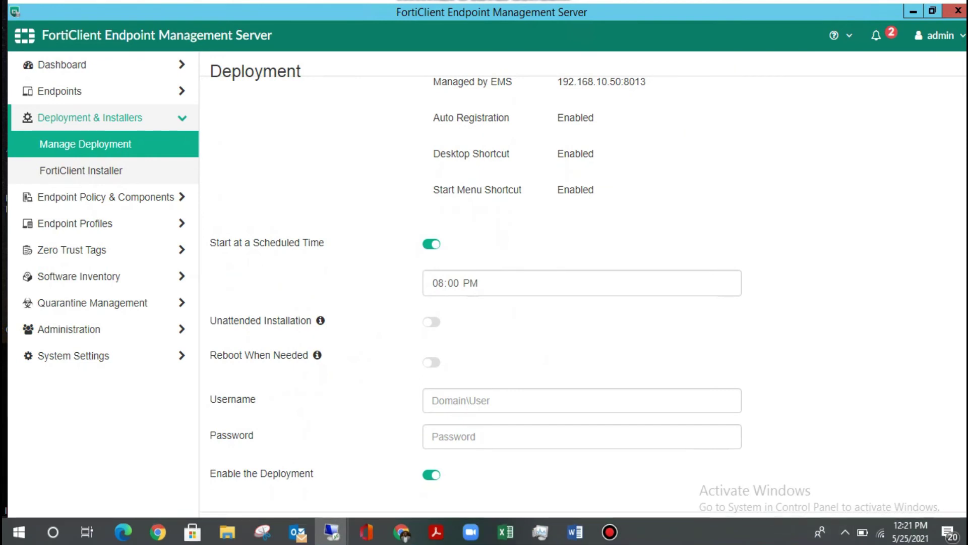
Step: Set the scheduled start time to 12:29 PM
{"action": "left_click", "coordinate": [438, 283]}
{"action": "type", "text": "12:"}
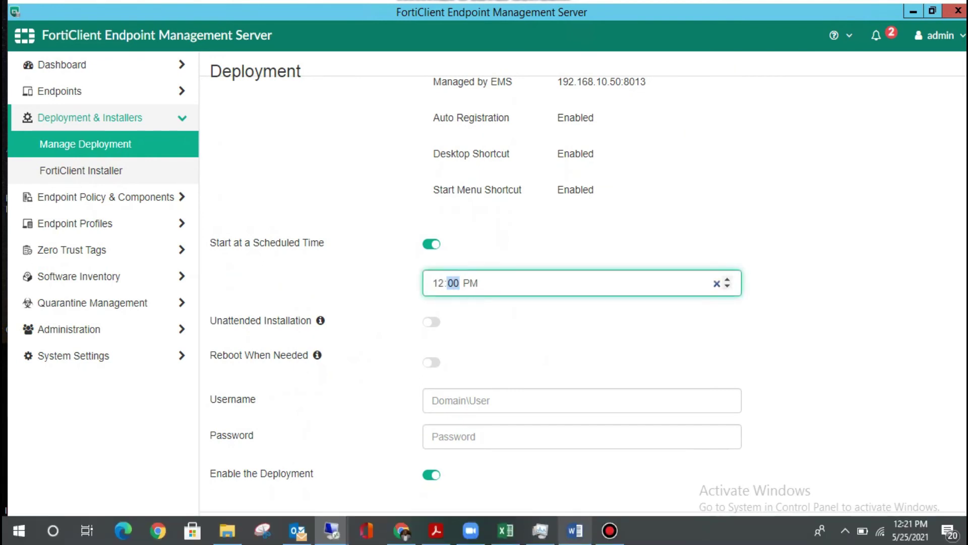
{"action": "type", "text": "24"}
{"action": "left_click", "coordinate": [452, 283]}
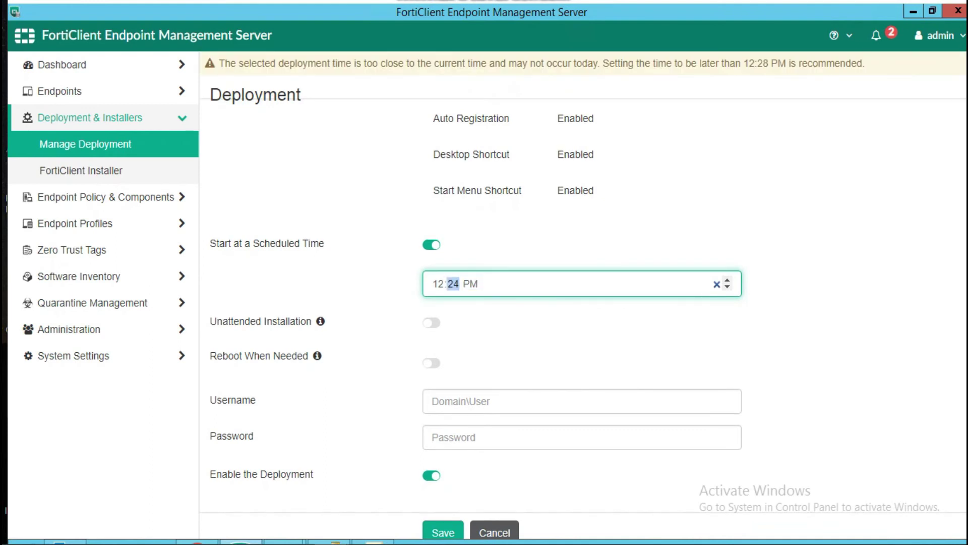
{"action": "type", "text": "05"}
{"action": "type", "text": "52"}
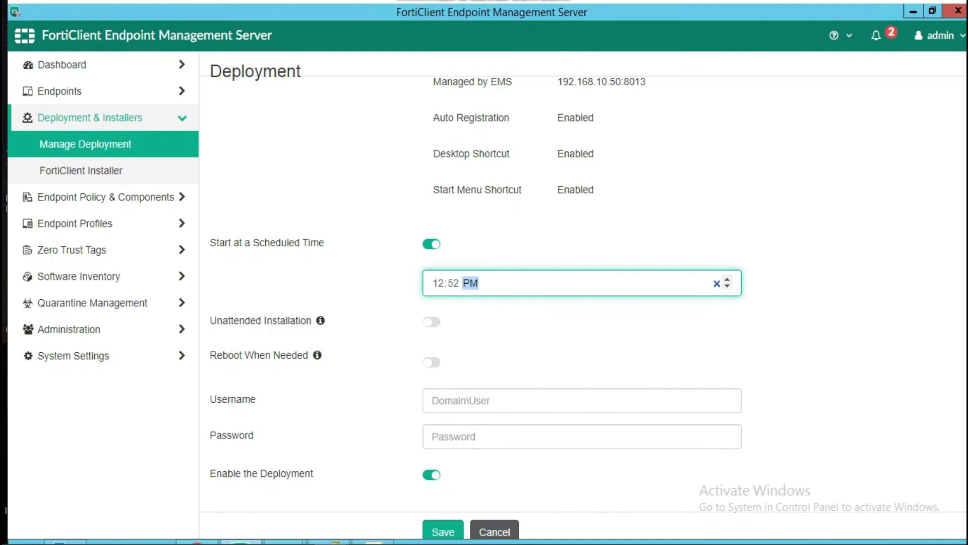
{"action": "left_click", "coordinate": [453, 283]}
{"action": "type", "text": "26"}
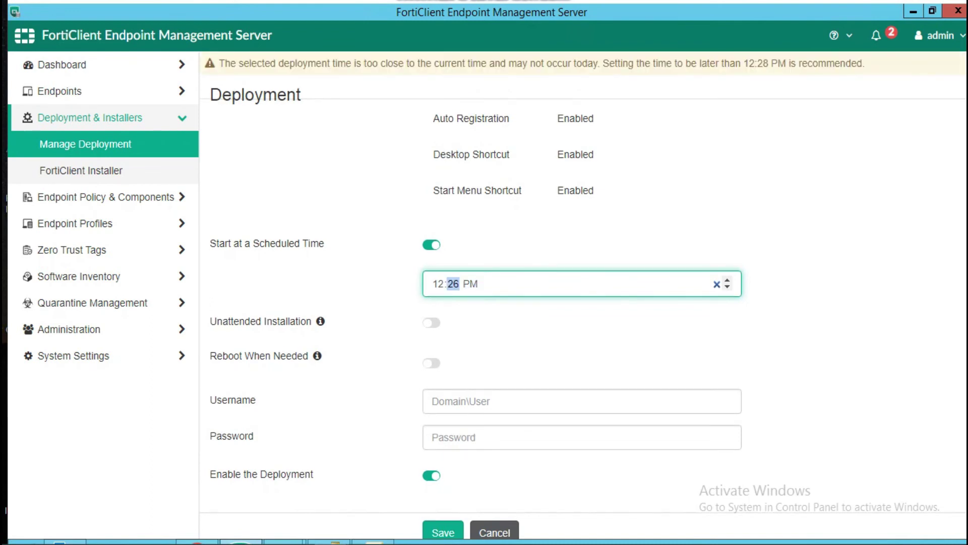
{"action": "type", "text": "29"}
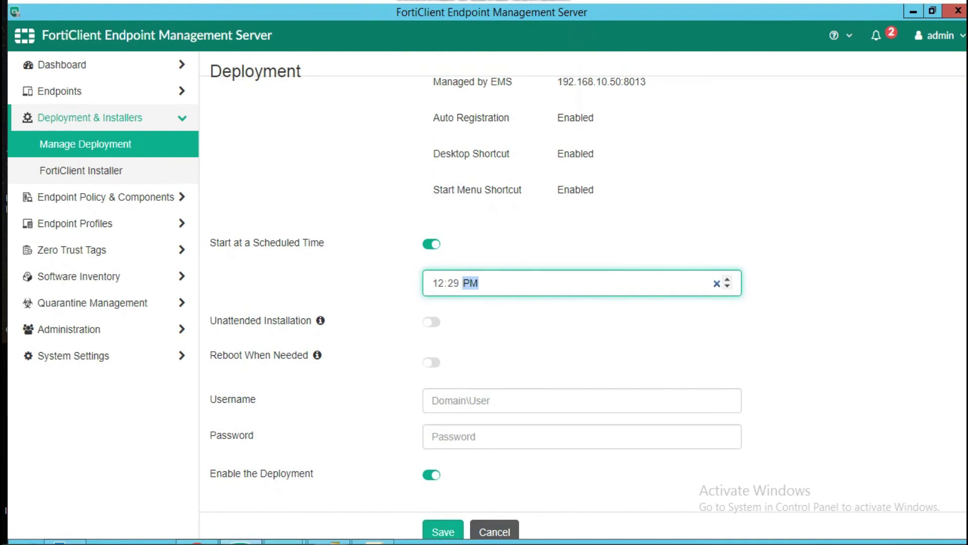
{"action": "left_click", "coordinate": [432, 401]}
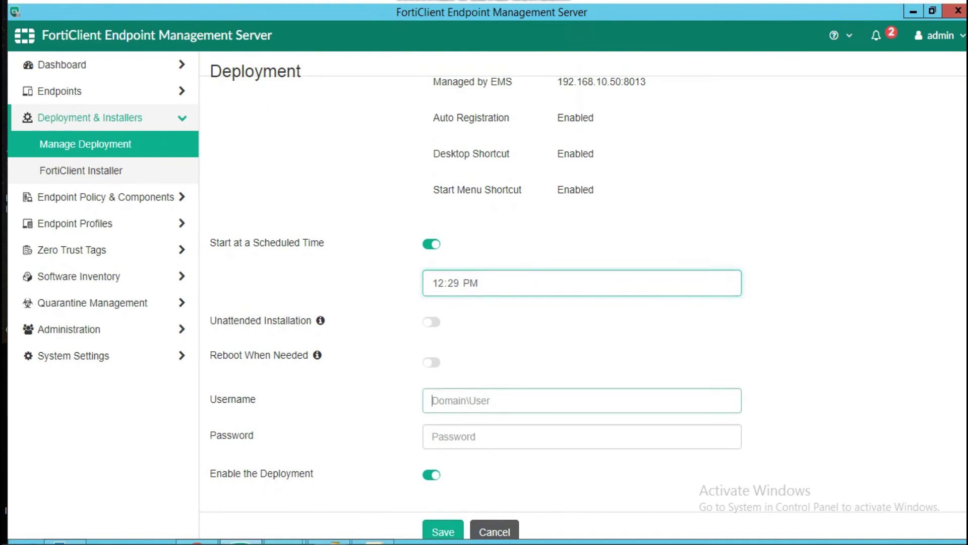
Step: Enter the domain account username and password, save the deployment, and return to Endpoints
{"action": "type", "text": "tigerlogics"}
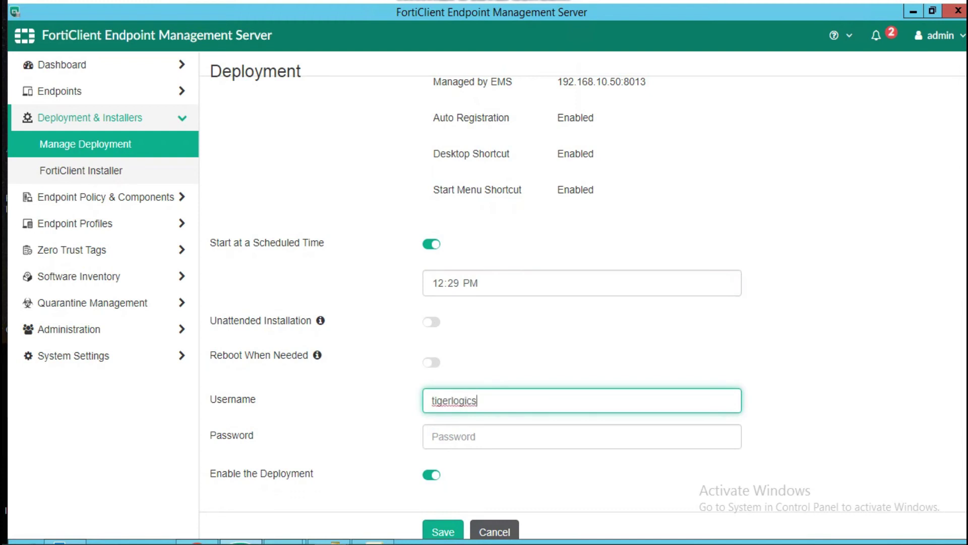
{"action": "type", "text": "l\\jide.ca"}
{"action": "left_click", "coordinate": [432, 436]}
{"action": "type", "text": "********"}
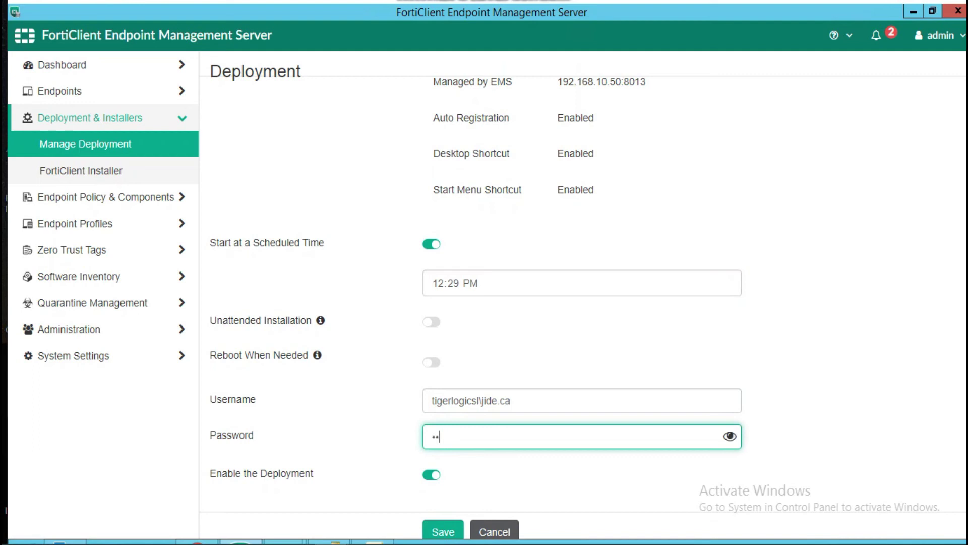
{"action": "type", "text": "****"}
{"action": "left_click", "coordinate": [442, 530]}
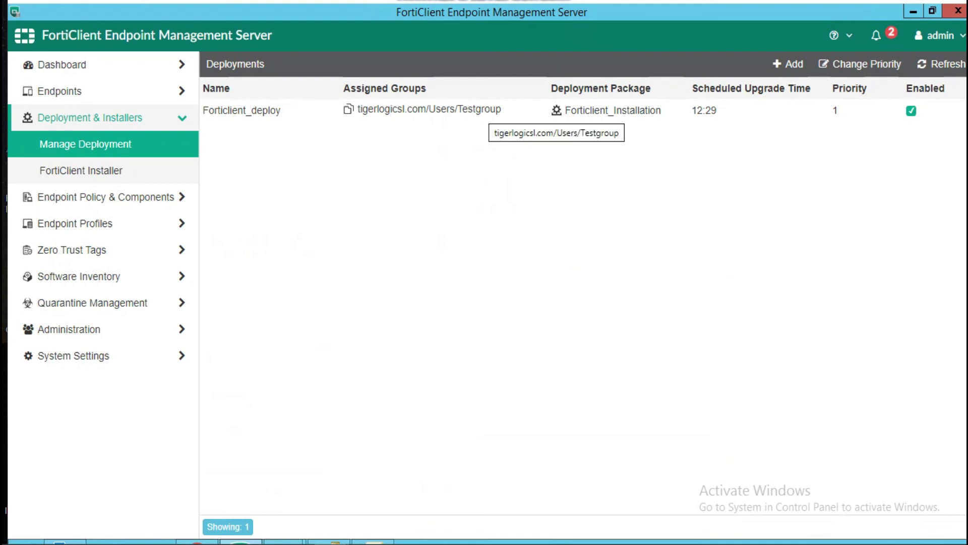
{"action": "left_click", "coordinate": [59, 91]}
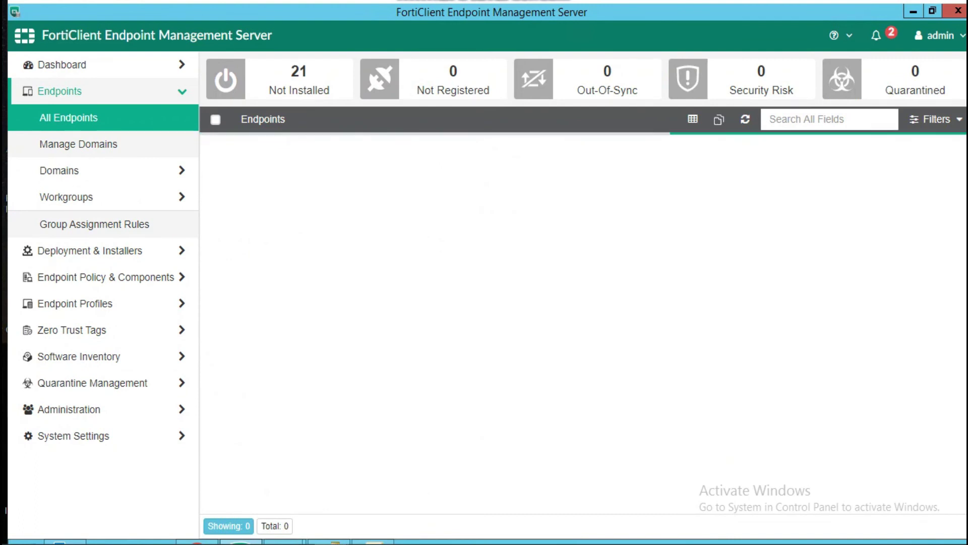
Step: Search for 'tiger', view TIGERSERVER-PC1's summary, then list only Testgroup's endpoints
{"action": "type", "text": "tiger"}
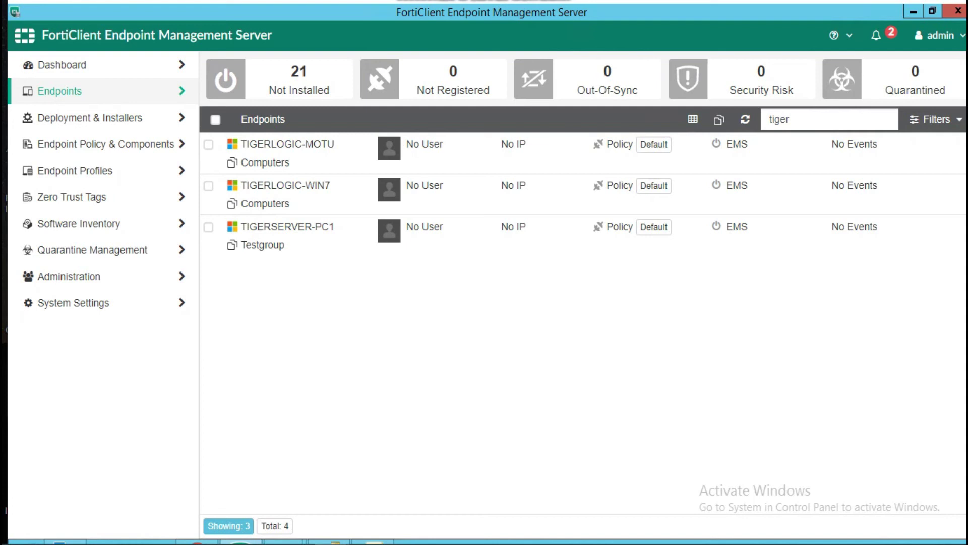
{"action": "left_click", "coordinate": [286, 226]}
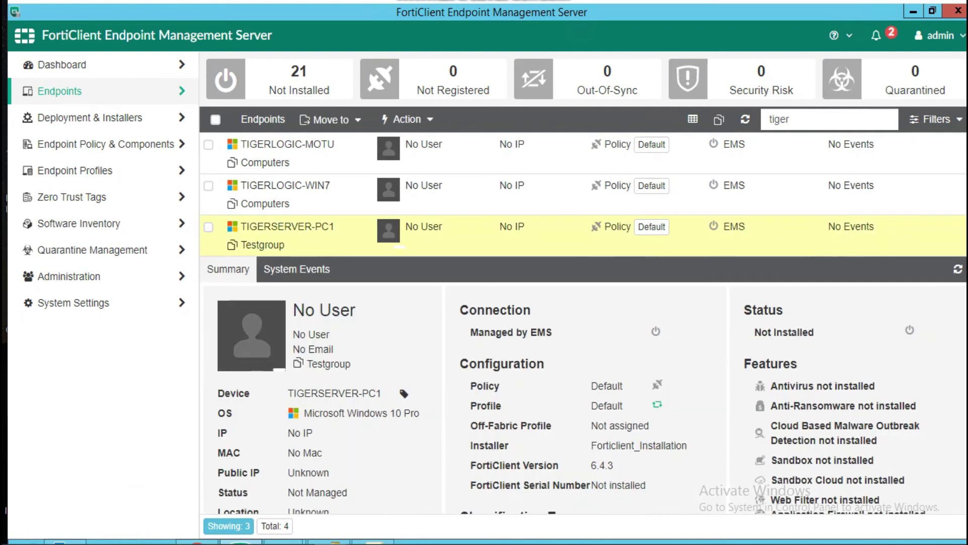
{"action": "scroll", "coordinate": [583, 322], "scroll_direction": "down", "scroll_amount": 1}
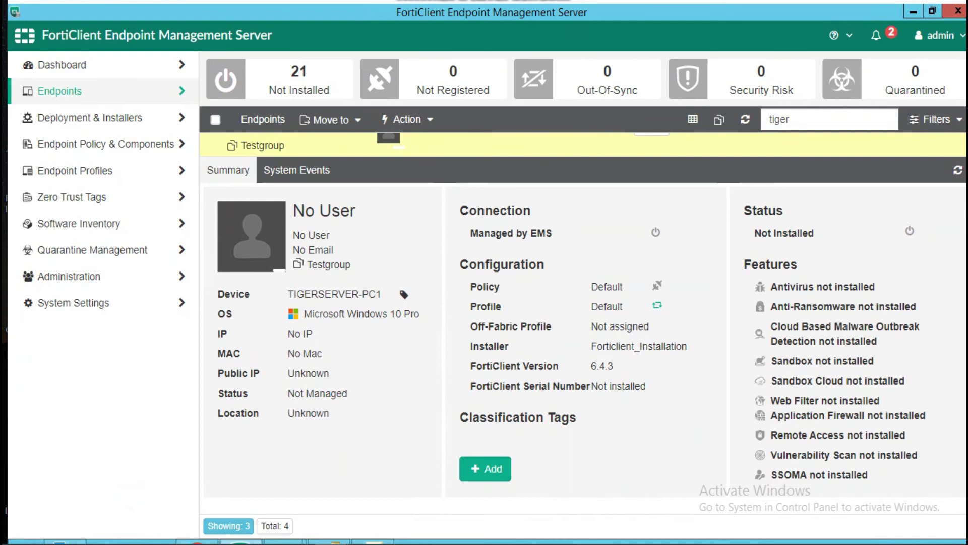
{"action": "mouse_move", "coordinate": [471, 540]}
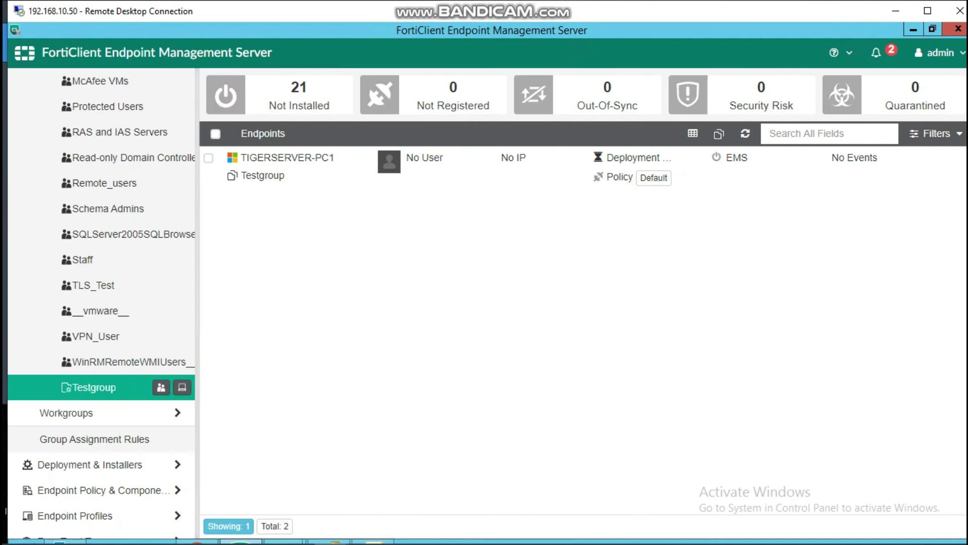
{"action": "left_click", "coordinate": [147, 388]}
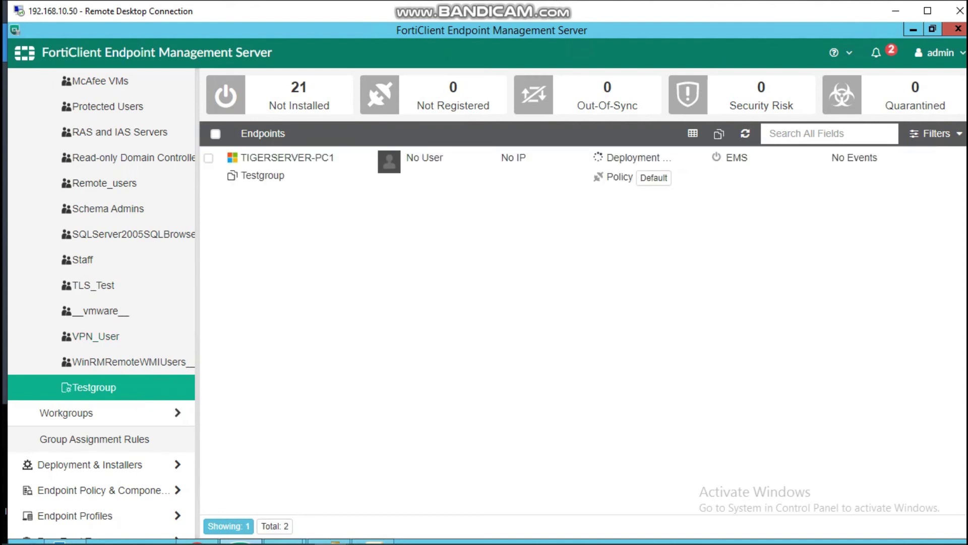
Step: Refresh the Testgroup list and check TIGERSERVER-PC1's deployment progress
{"action": "left_click", "coordinate": [115, 387]}
{"action": "left_click", "coordinate": [94, 387]}
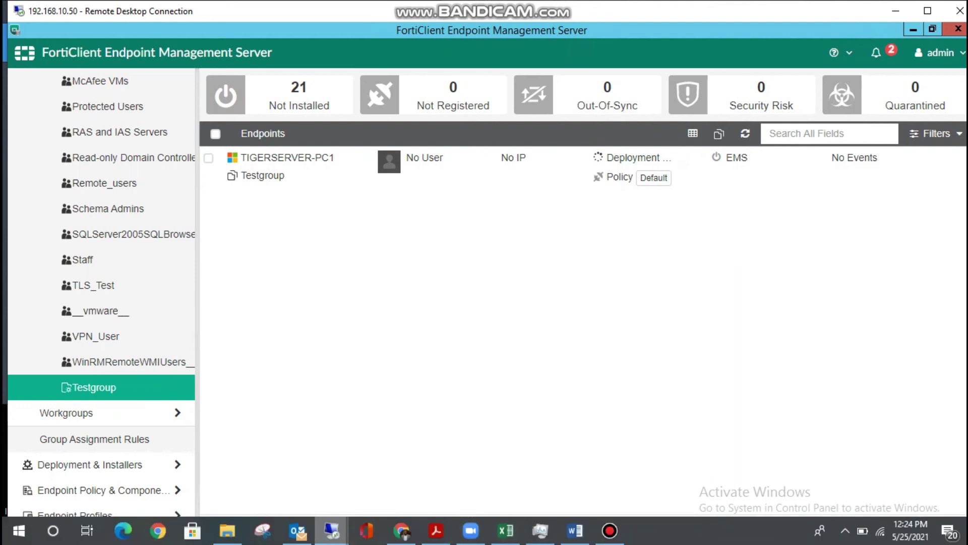
{"action": "mouse_move", "coordinate": [331, 530]}
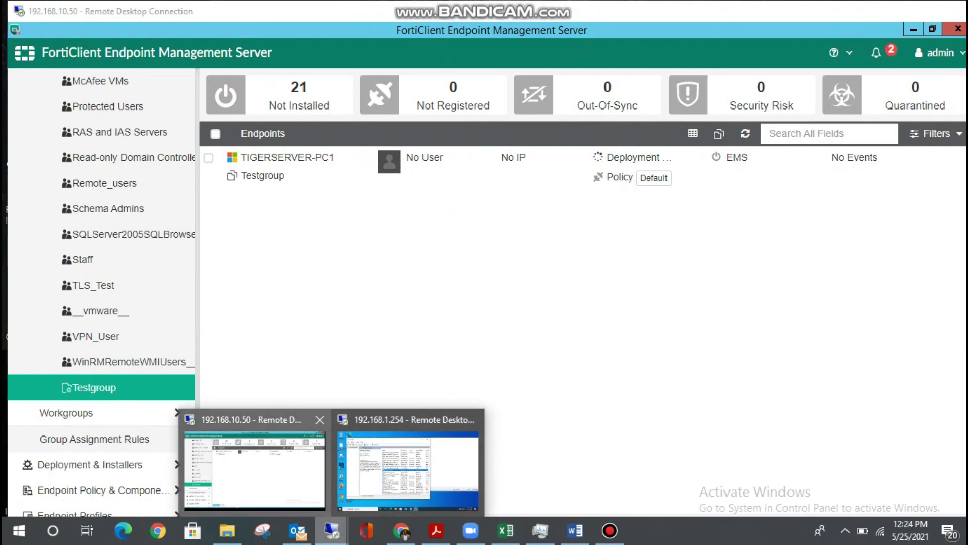
{"action": "mouse_move", "coordinate": [408, 471]}
{"action": "left_click", "coordinate": [254, 469]}
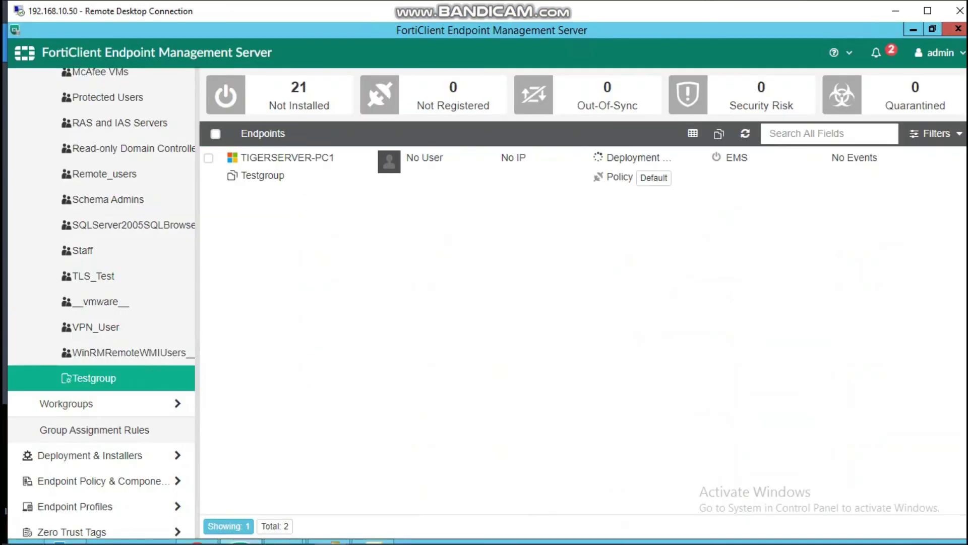
{"action": "left_click", "coordinate": [399, 176]}
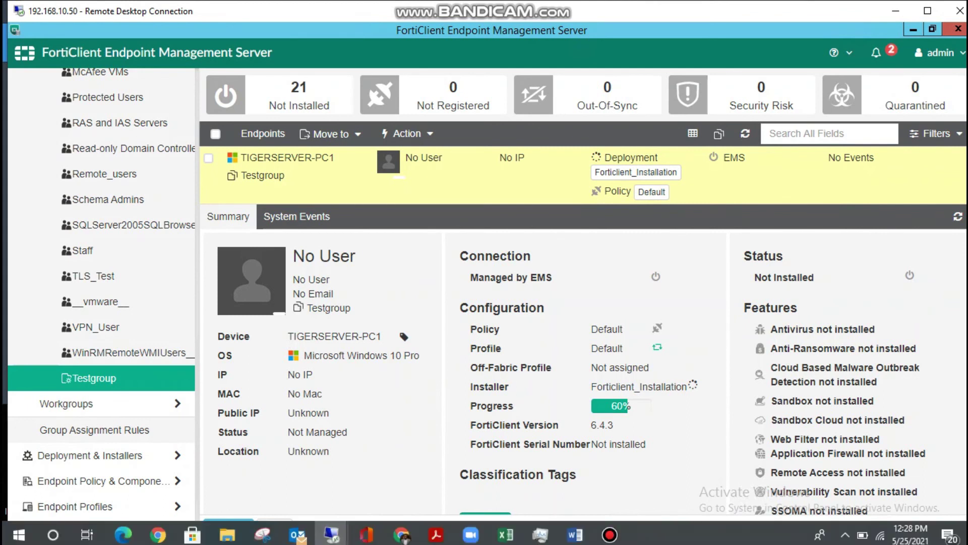
Step: Pause the screen recording and review TIGERSERVER-PC1's completed deployment details
{"action": "left_click", "coordinate": [609, 533]}
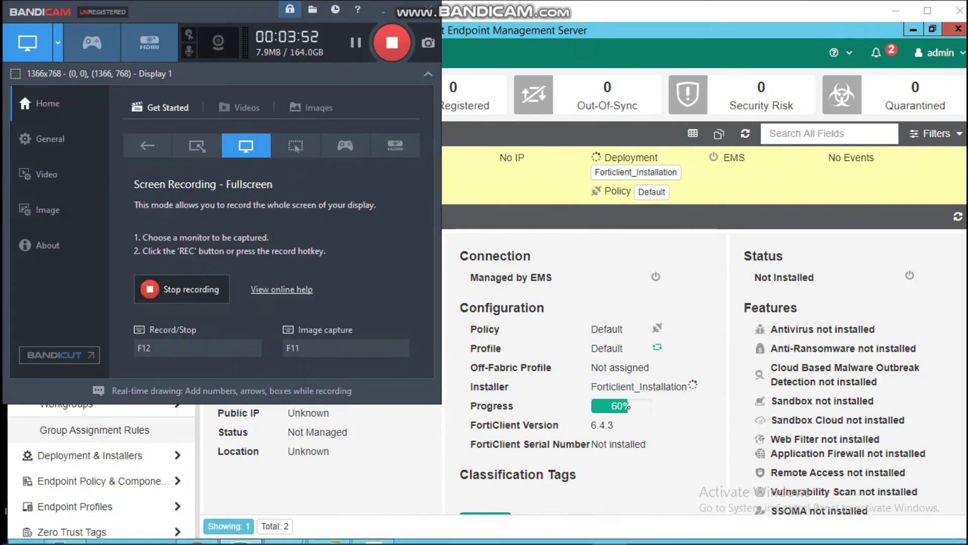
{"action": "left_click", "coordinate": [197, 295]}
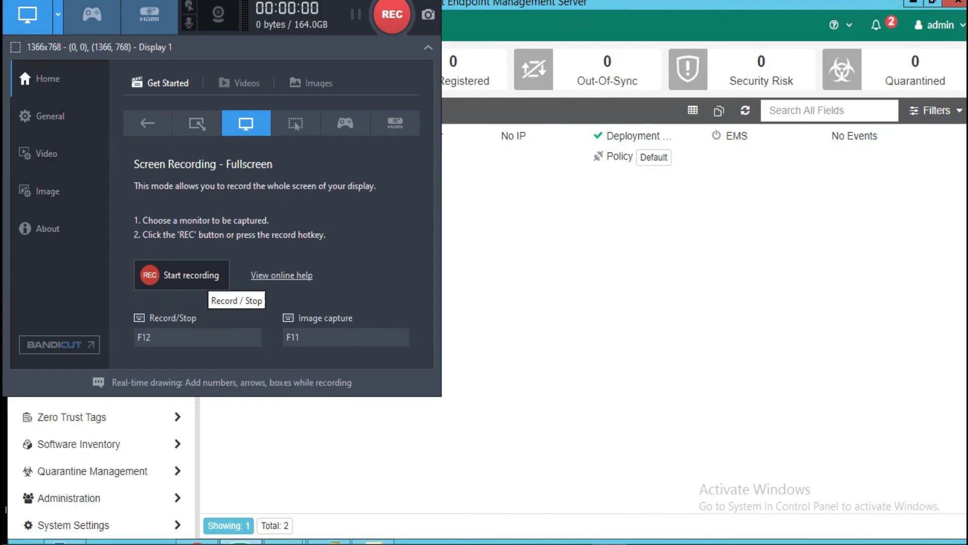
{"action": "left_click", "coordinate": [197, 295]}
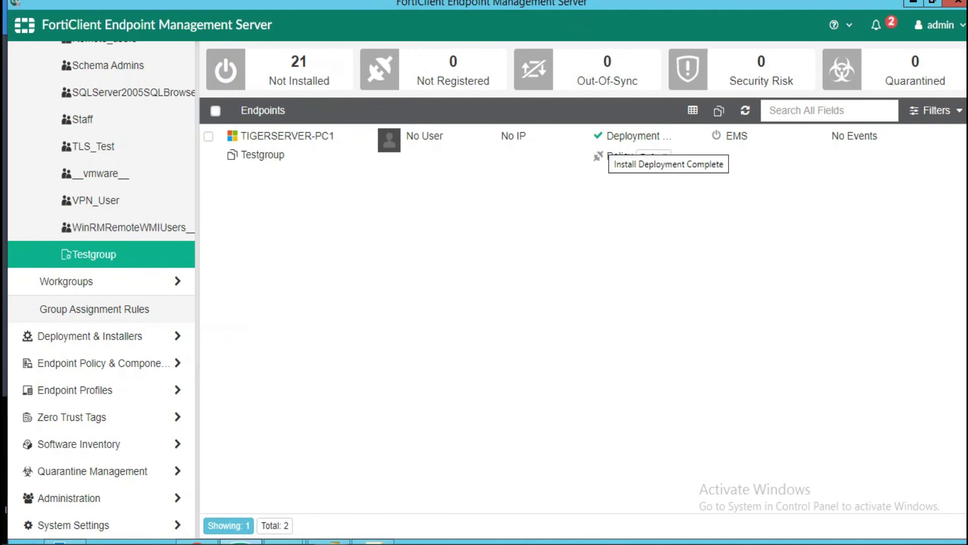
{"action": "left_click", "coordinate": [630, 151]}
{"action": "scroll", "coordinate": [583, 317], "scroll_direction": "down", "scroll_amount": 1}
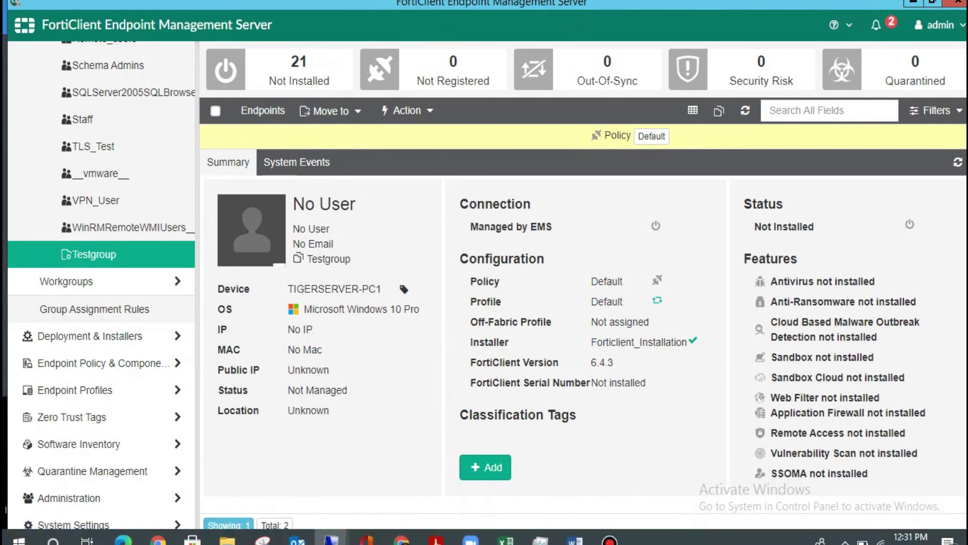
Step: On the endpoint machine's session, refresh the desktop twice to reveal the FortiClient shortcut
{"action": "mouse_move", "coordinate": [331, 529]}
{"action": "left_click", "coordinate": [407, 460]}
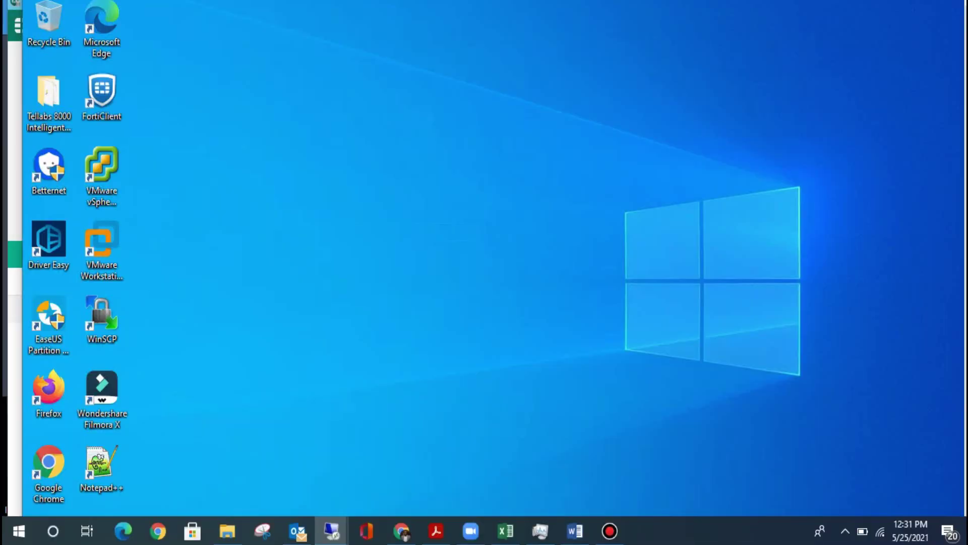
{"action": "right_click", "coordinate": [404, 214]}
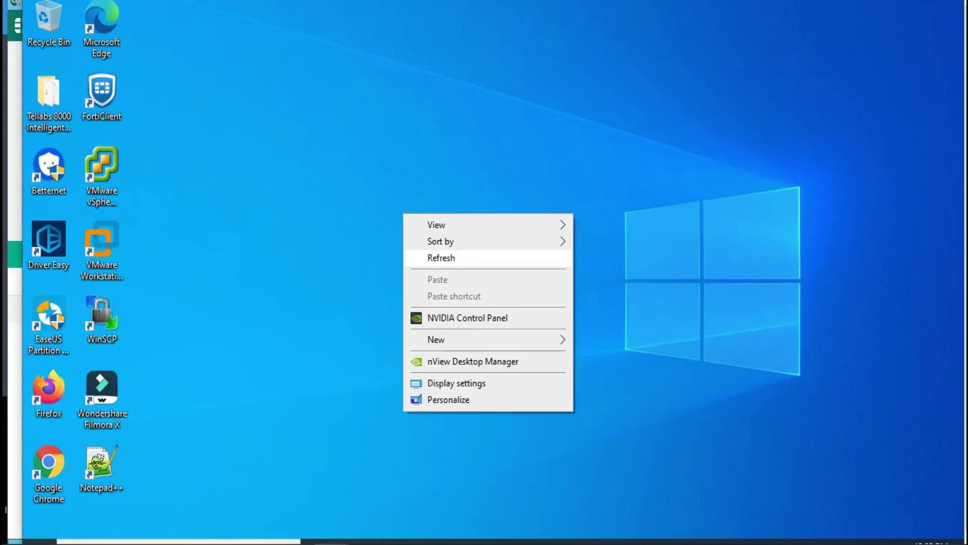
{"action": "left_click", "coordinate": [441, 258]}
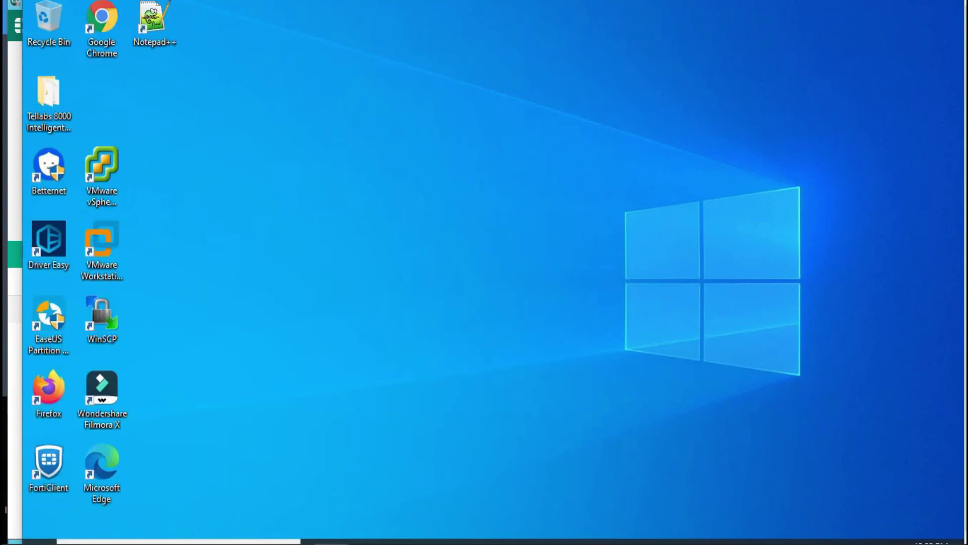
{"action": "right_click", "coordinate": [437, 262]}
{"action": "left_click", "coordinate": [474, 305]}
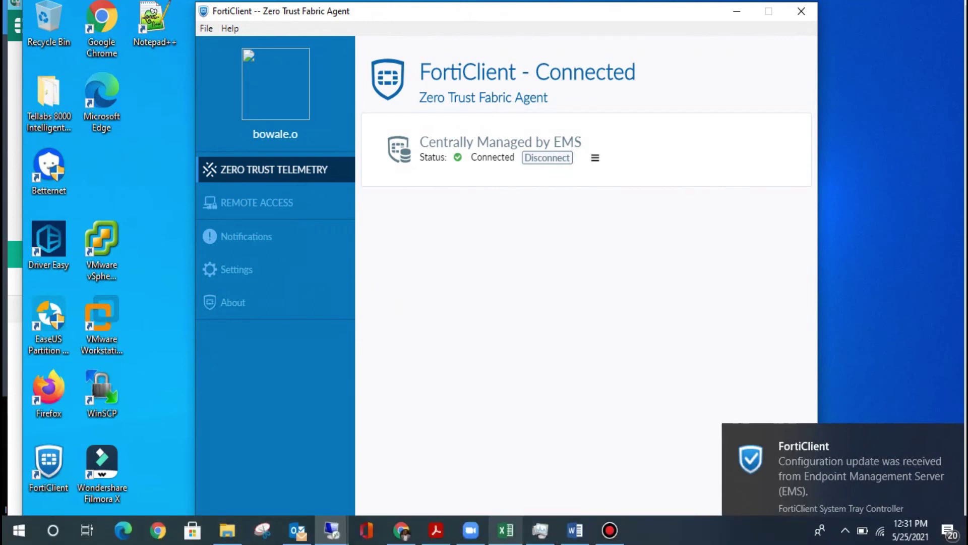
Step: In the EMS console, verify TigerServer-PC1 is Managed with FortiClient 6.4.3.1608, then stop recording
{"action": "mouse_move", "coordinate": [331, 530]}
{"action": "left_click", "coordinate": [255, 464]}
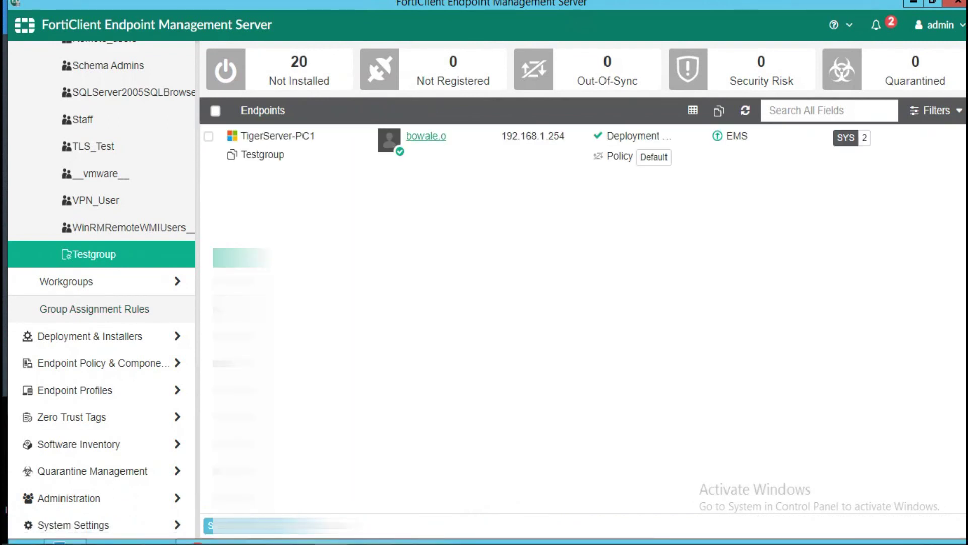
{"action": "left_click", "coordinate": [426, 136]}
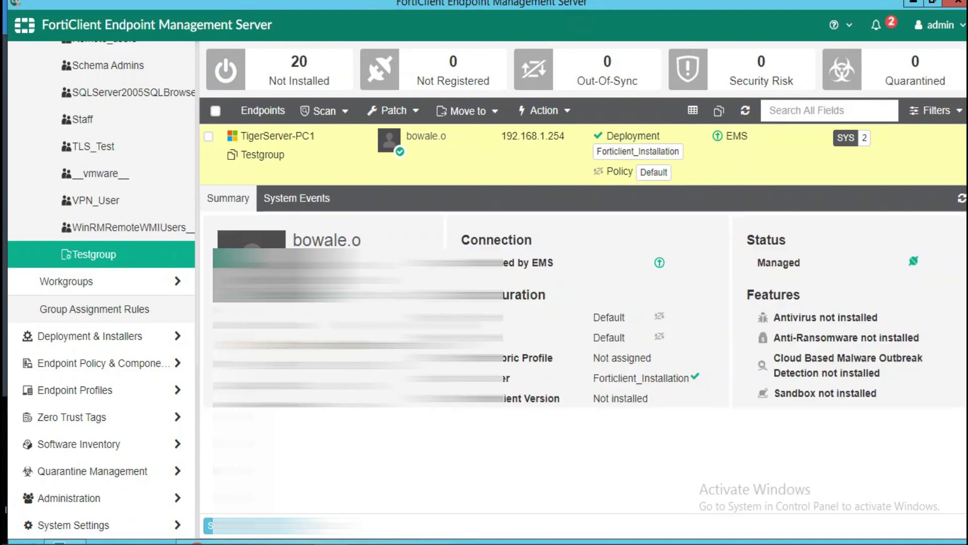
{"action": "scroll", "coordinate": [583, 318], "scroll_direction": "down", "scroll_amount": 1}
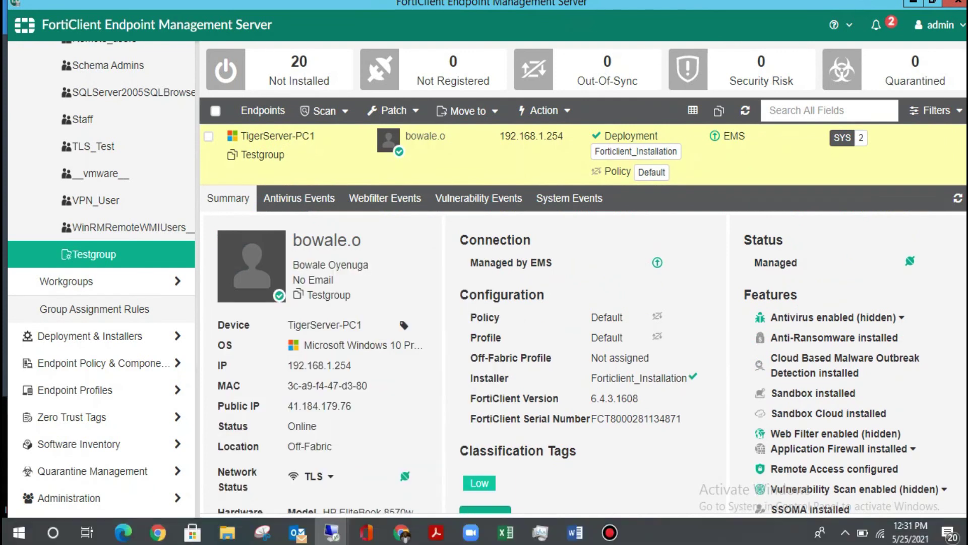
{"action": "left_click", "coordinate": [609, 529]}
{"action": "left_click", "coordinate": [150, 275]}
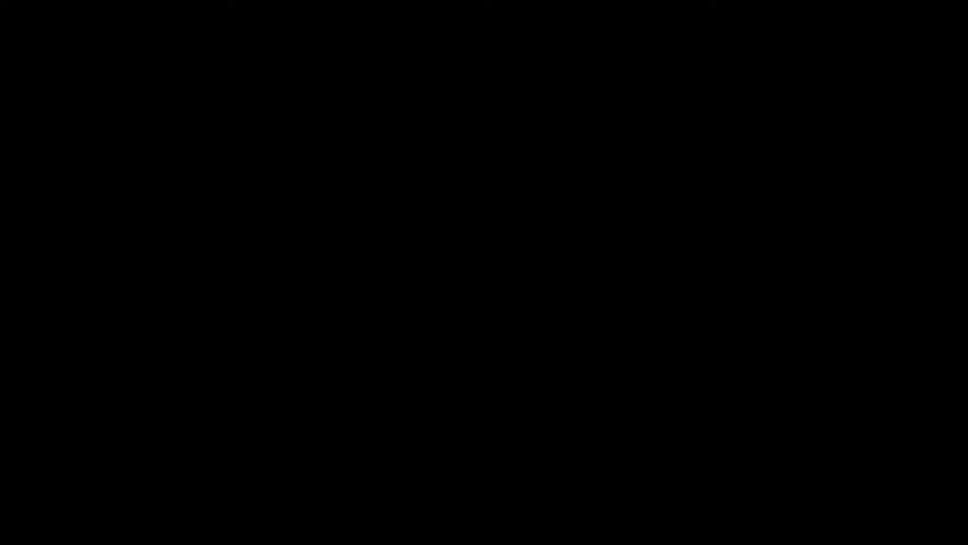